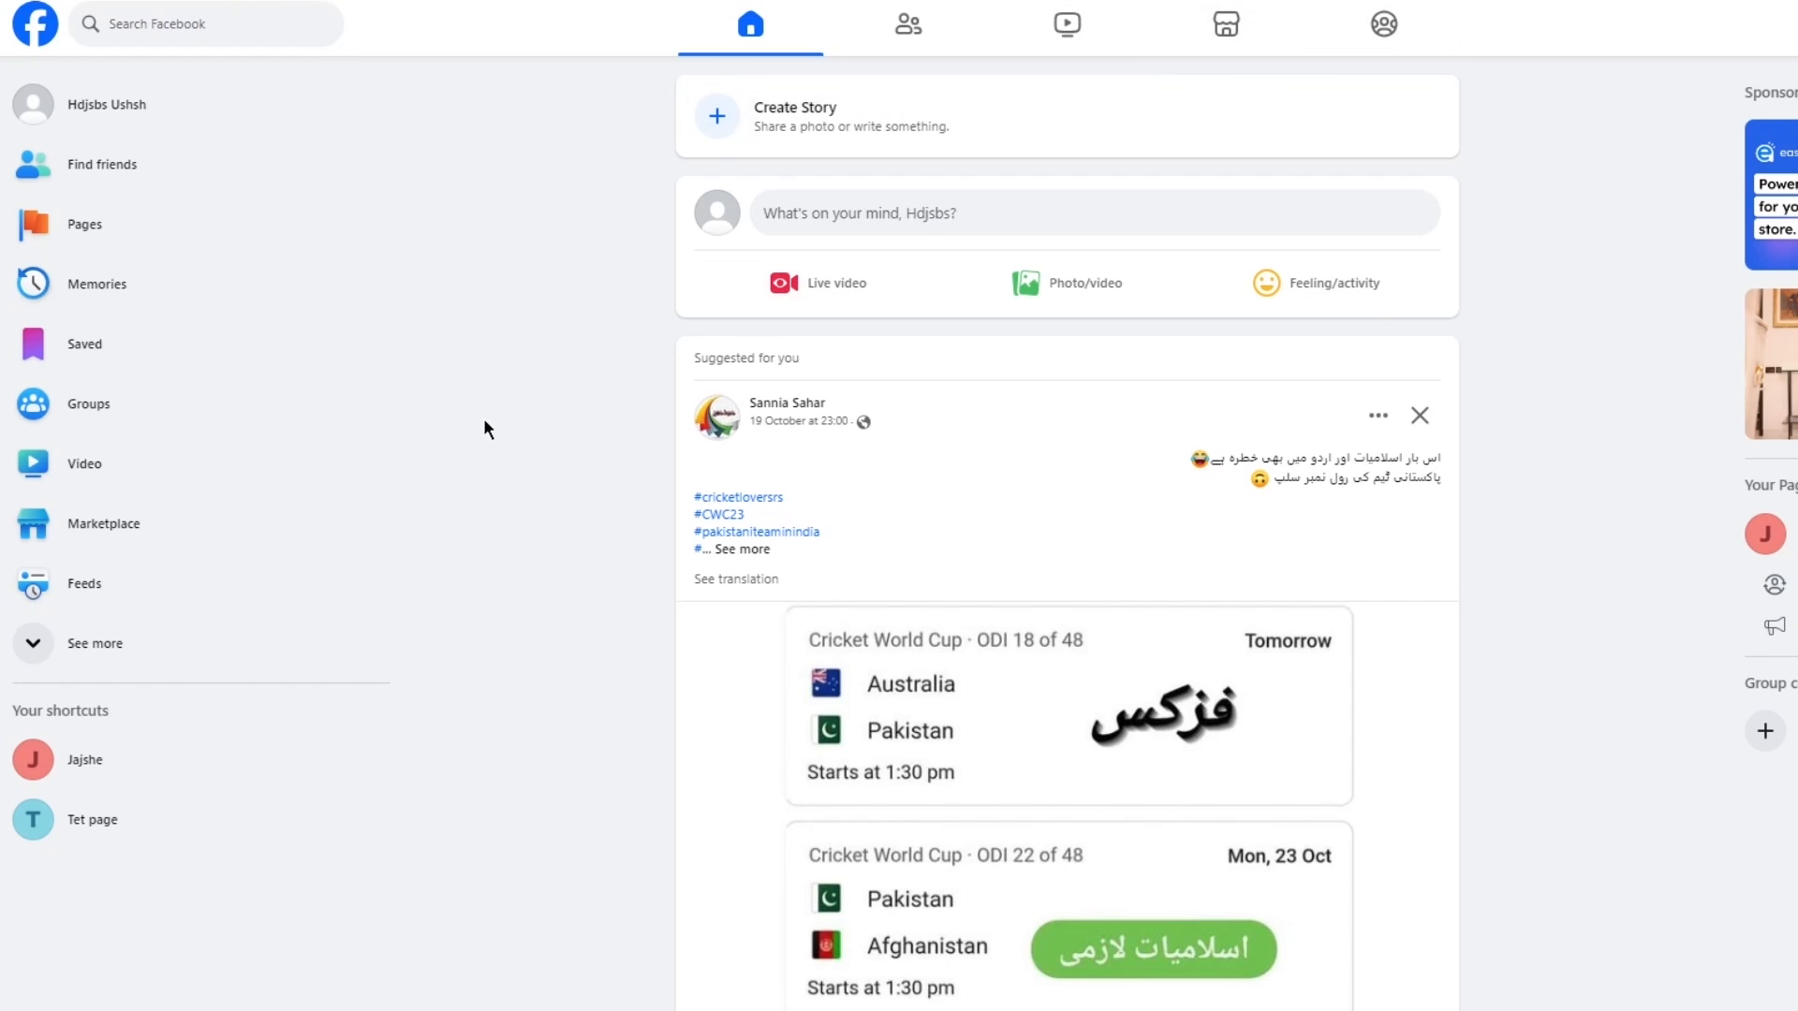
Open the form for creating a new Page from the account's Pages section.
{"action": "scroll", "coordinate": [489, 422], "scroll_direction": "down", "scroll_amount": 15}
{"action": "scroll", "coordinate": [492, 414], "scroll_direction": "up", "scroll_amount": 13}
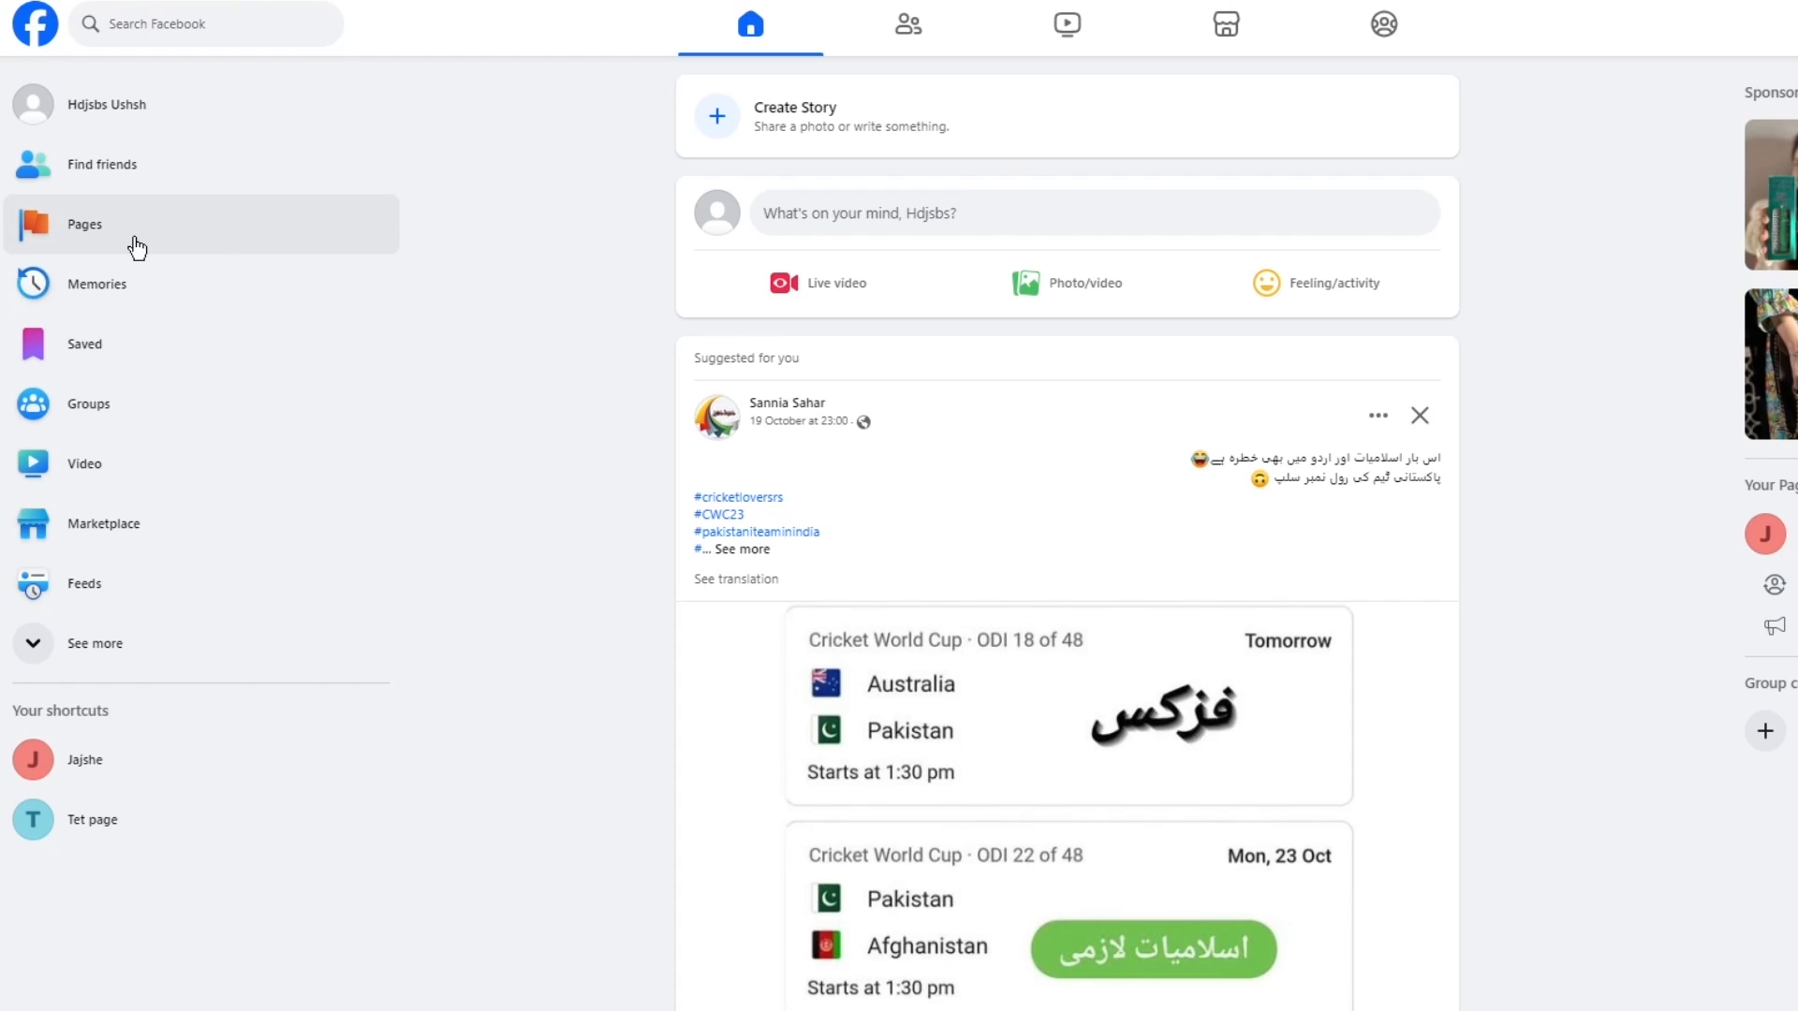
{"action": "left_click", "coordinate": [106, 204]}
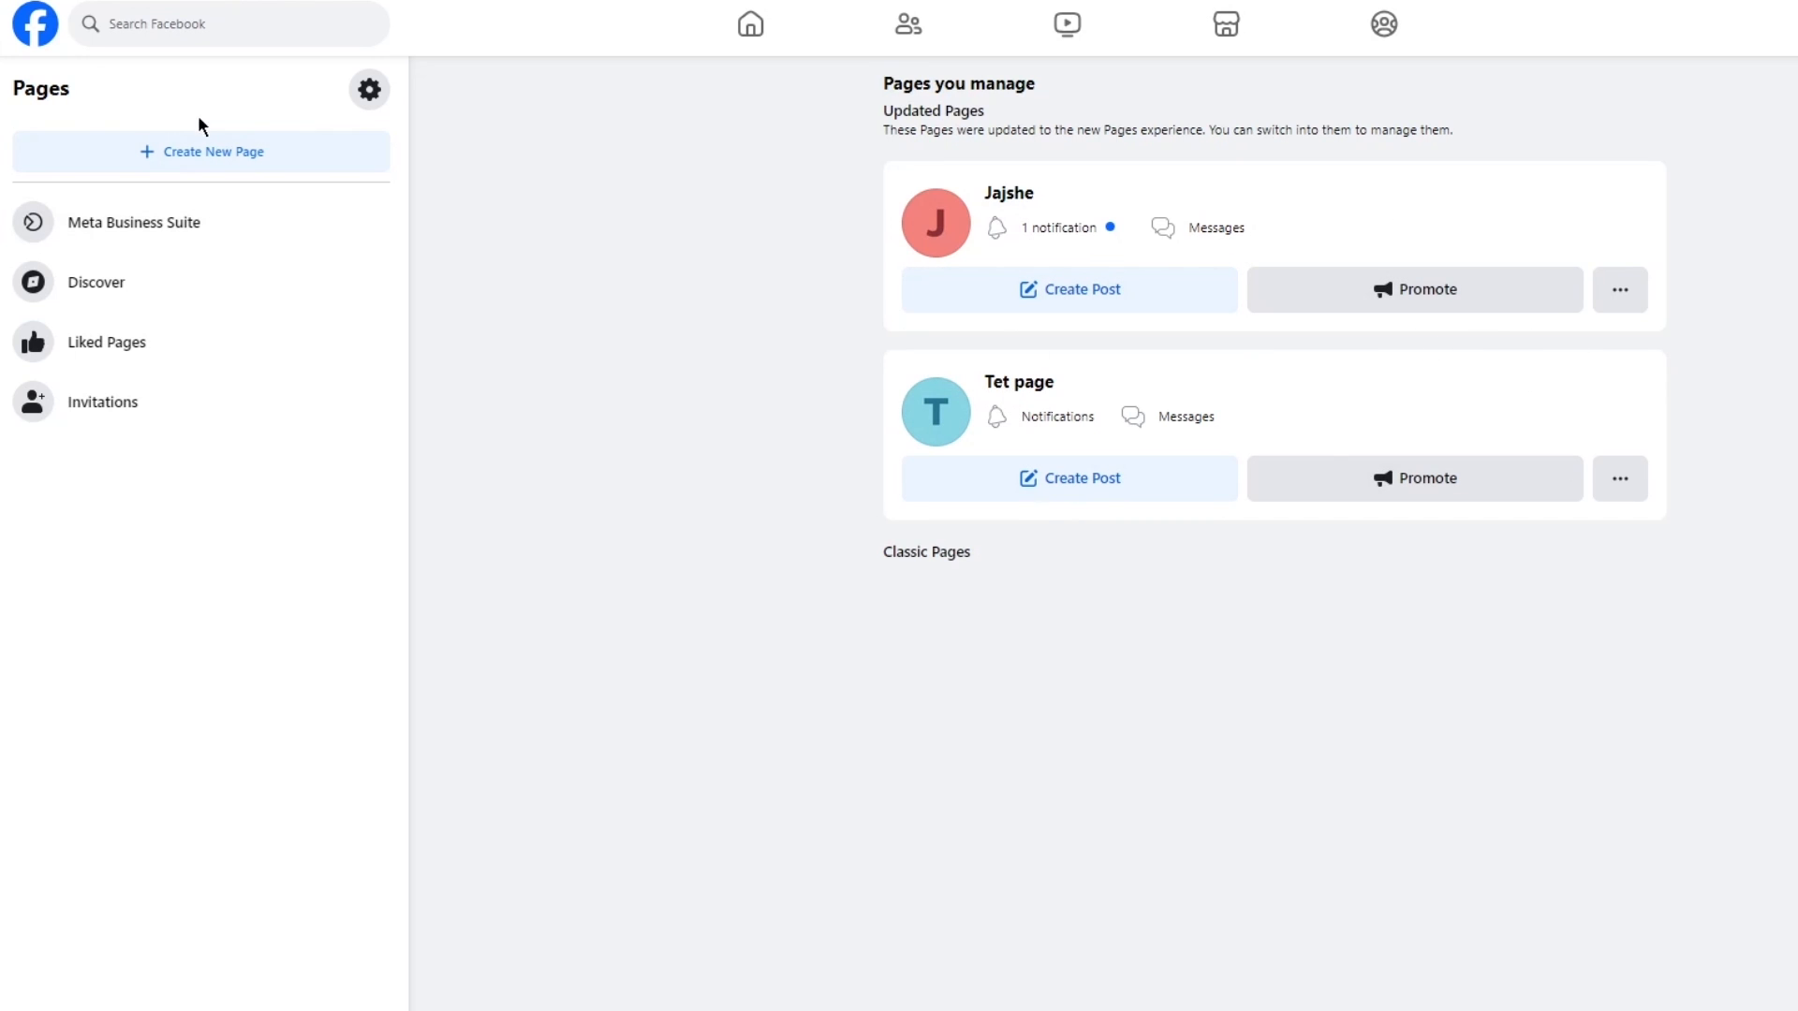
{"action": "left_click", "coordinate": [201, 147]}
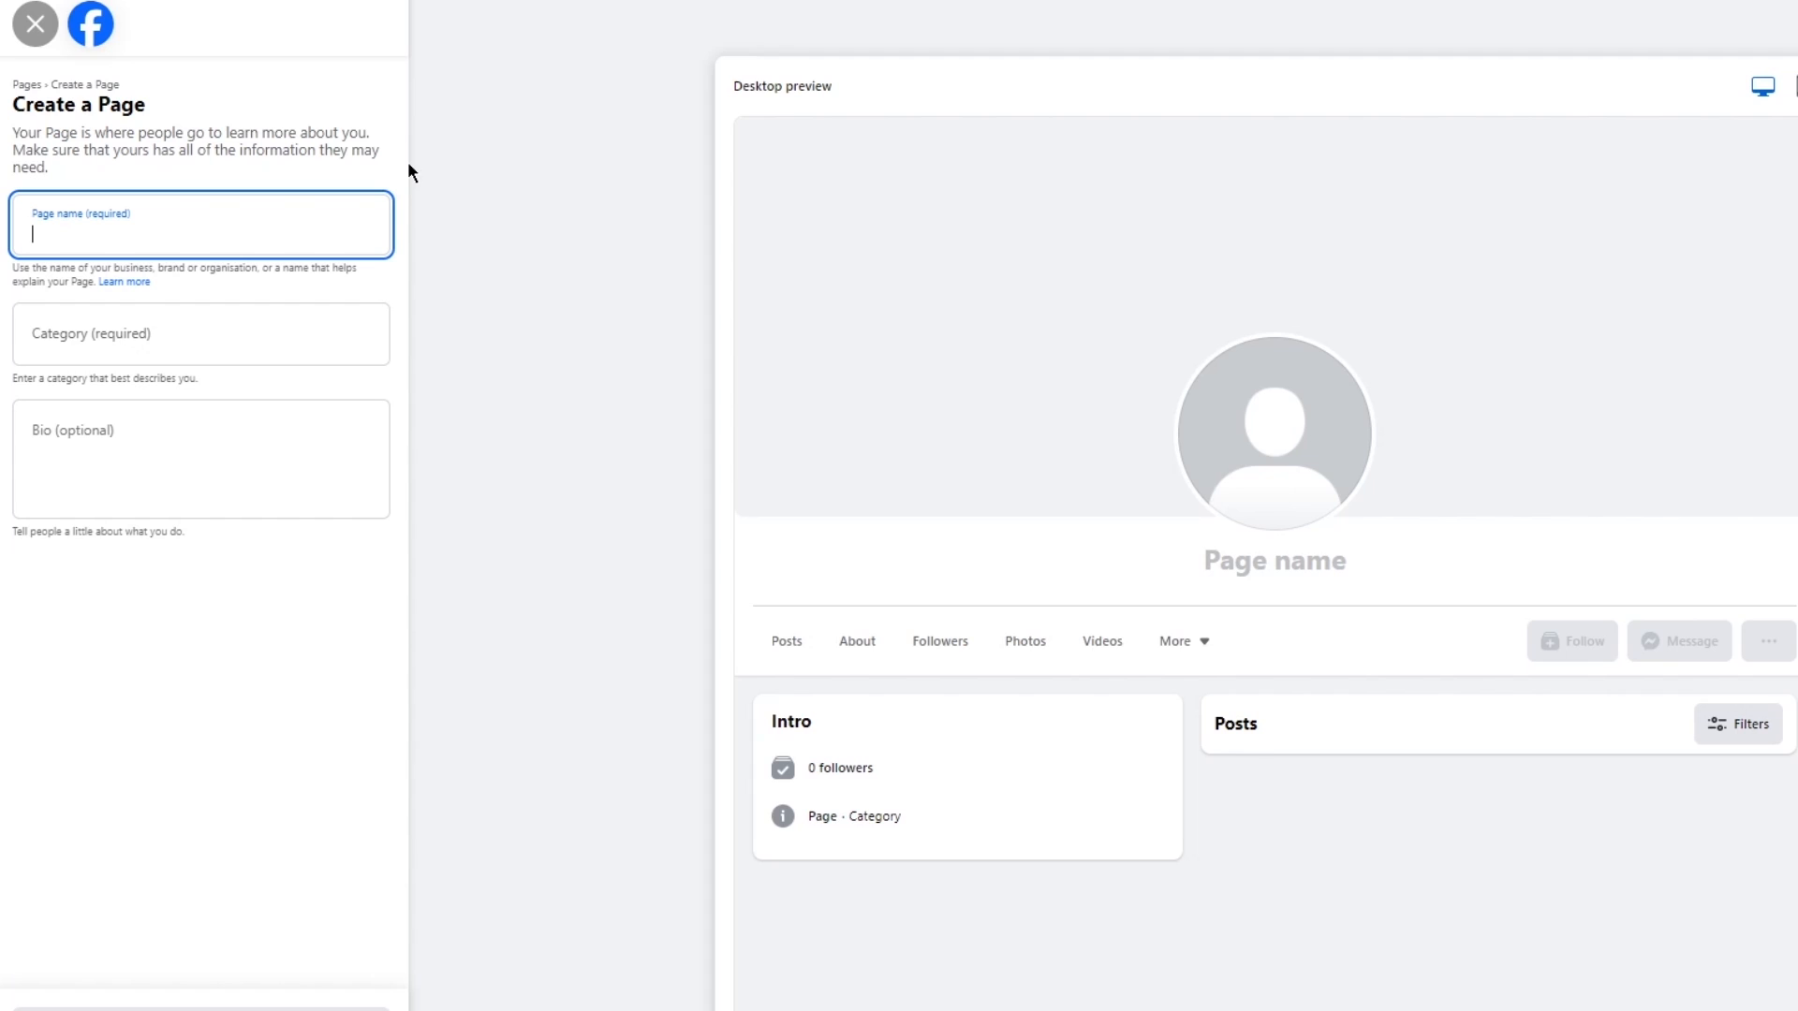
Name the Page "Joohn's Books" and set its category to Information technology company.
{"action": "type", "text": "Joohn"}
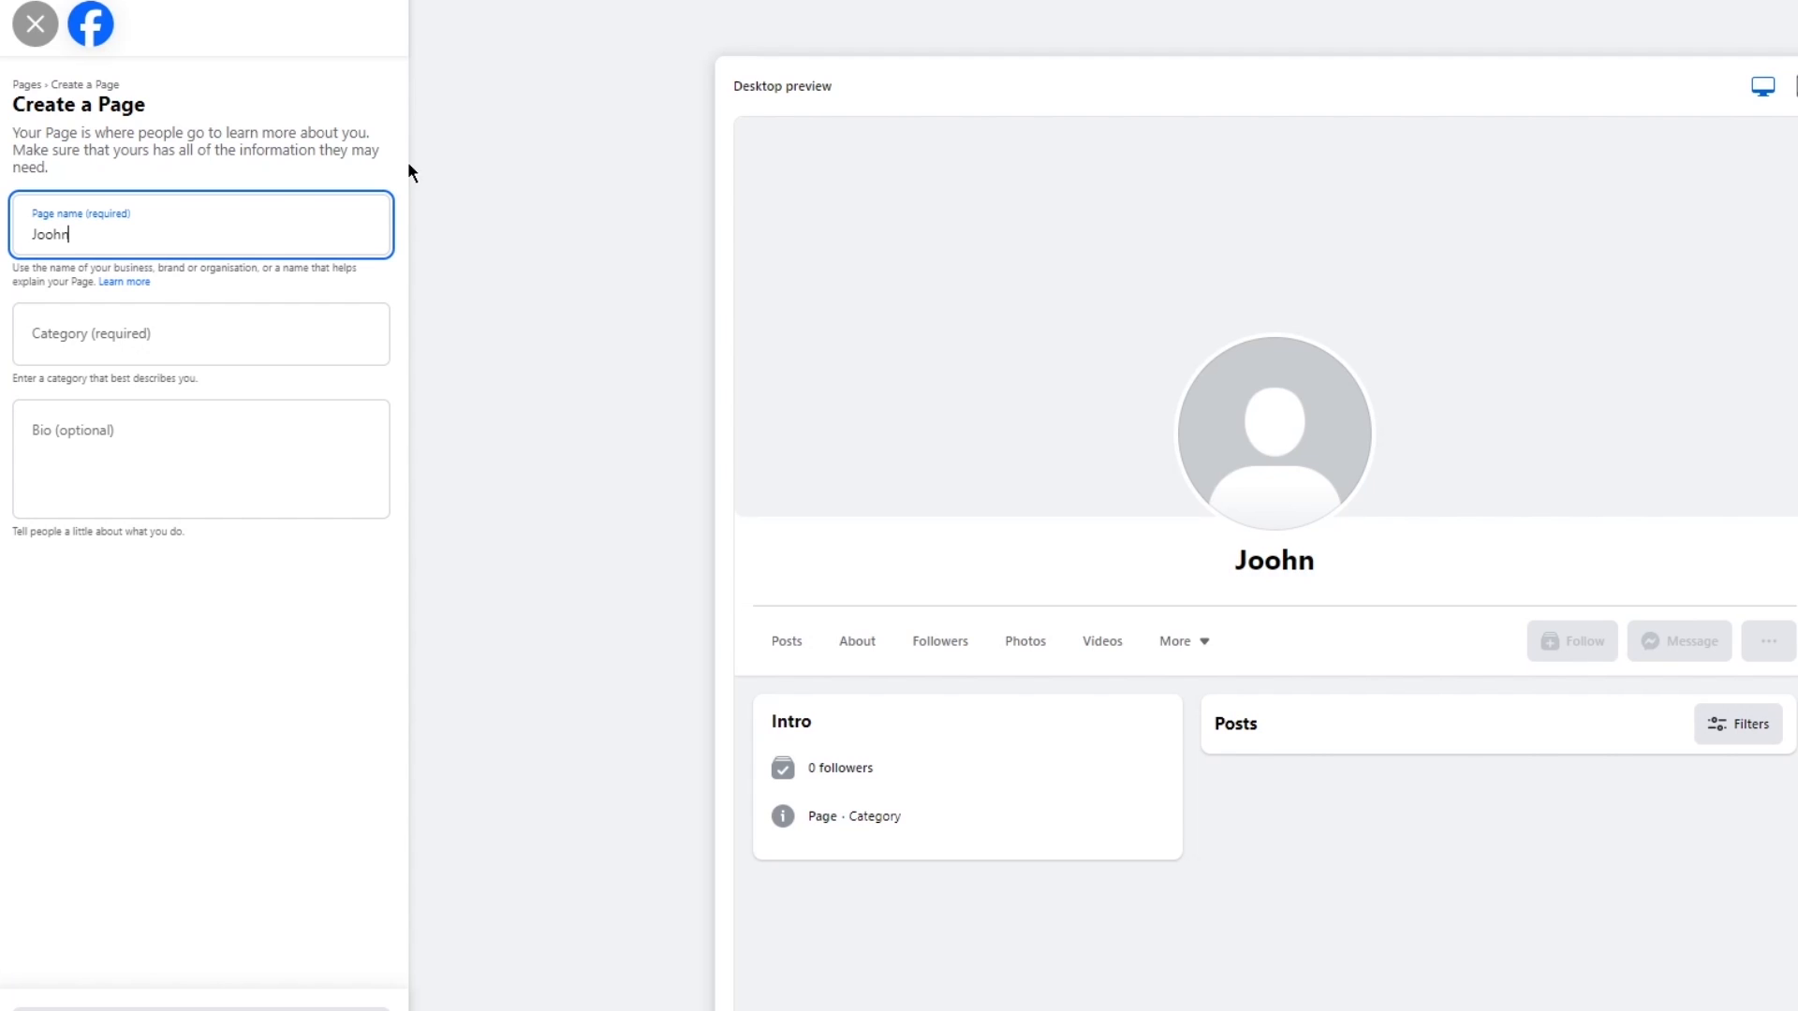
{"action": "type", "text": "'s Books"}
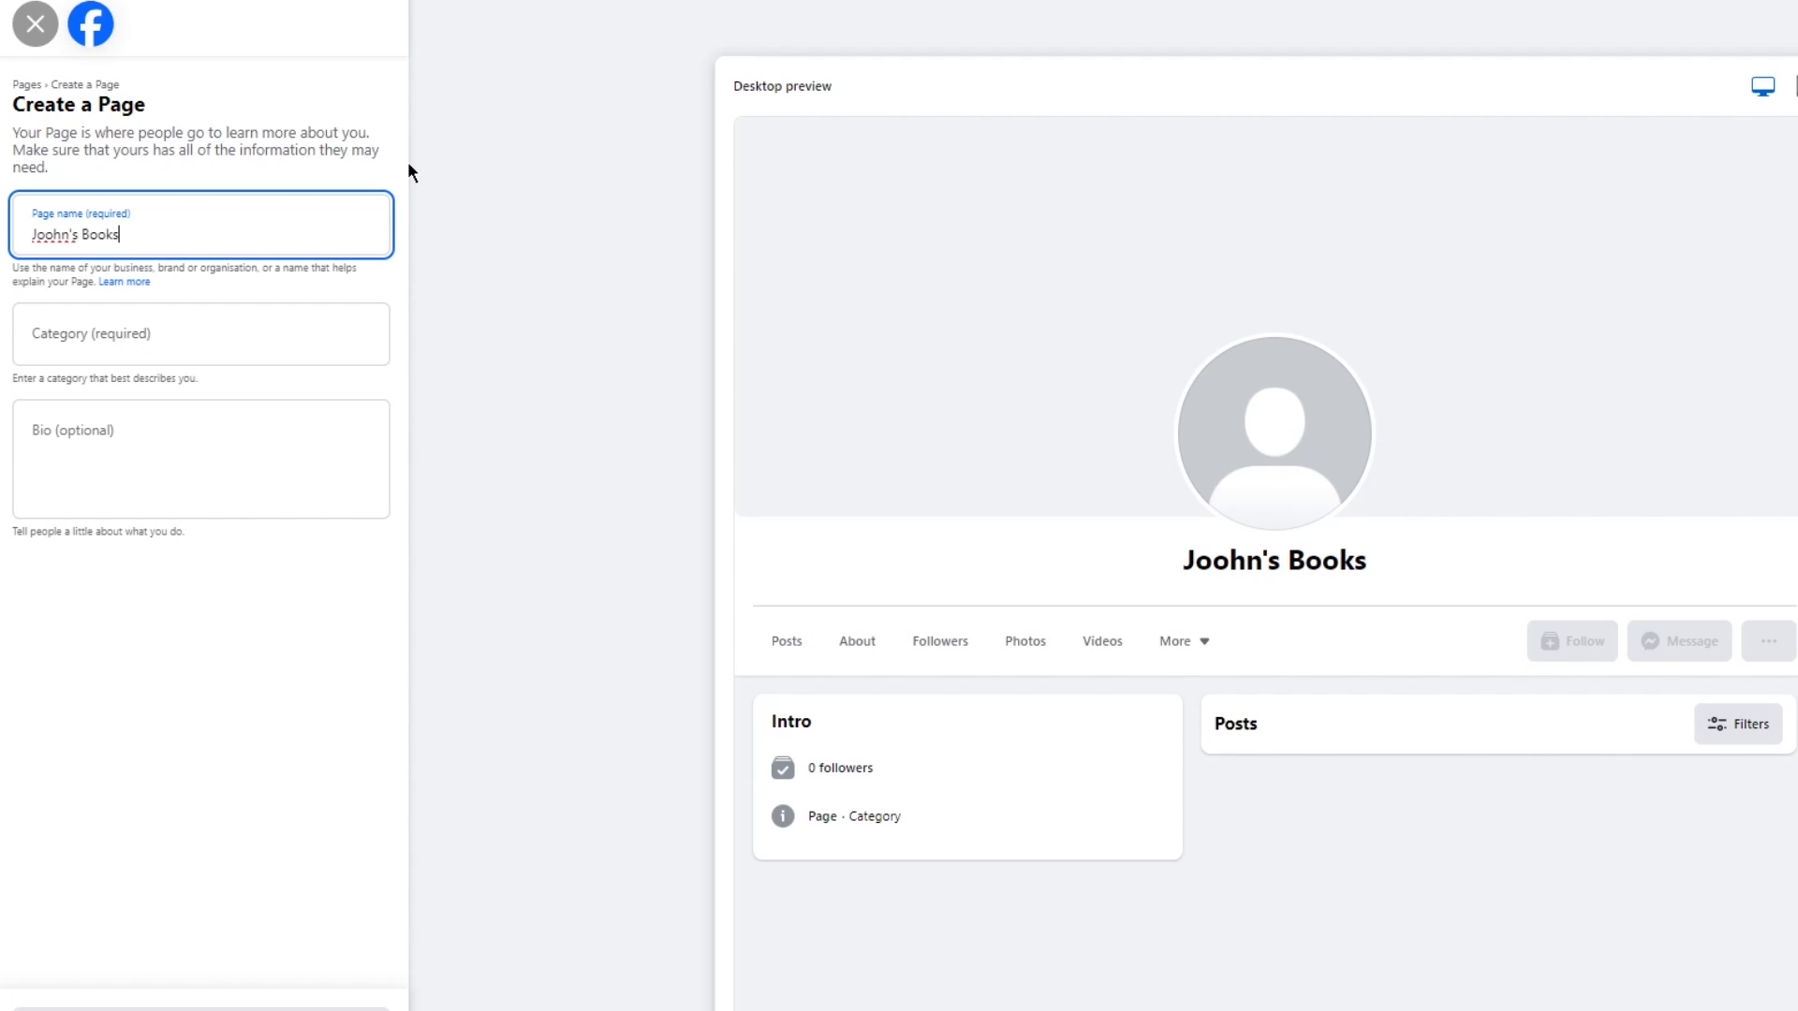
{"action": "left_click", "coordinate": [146, 320]}
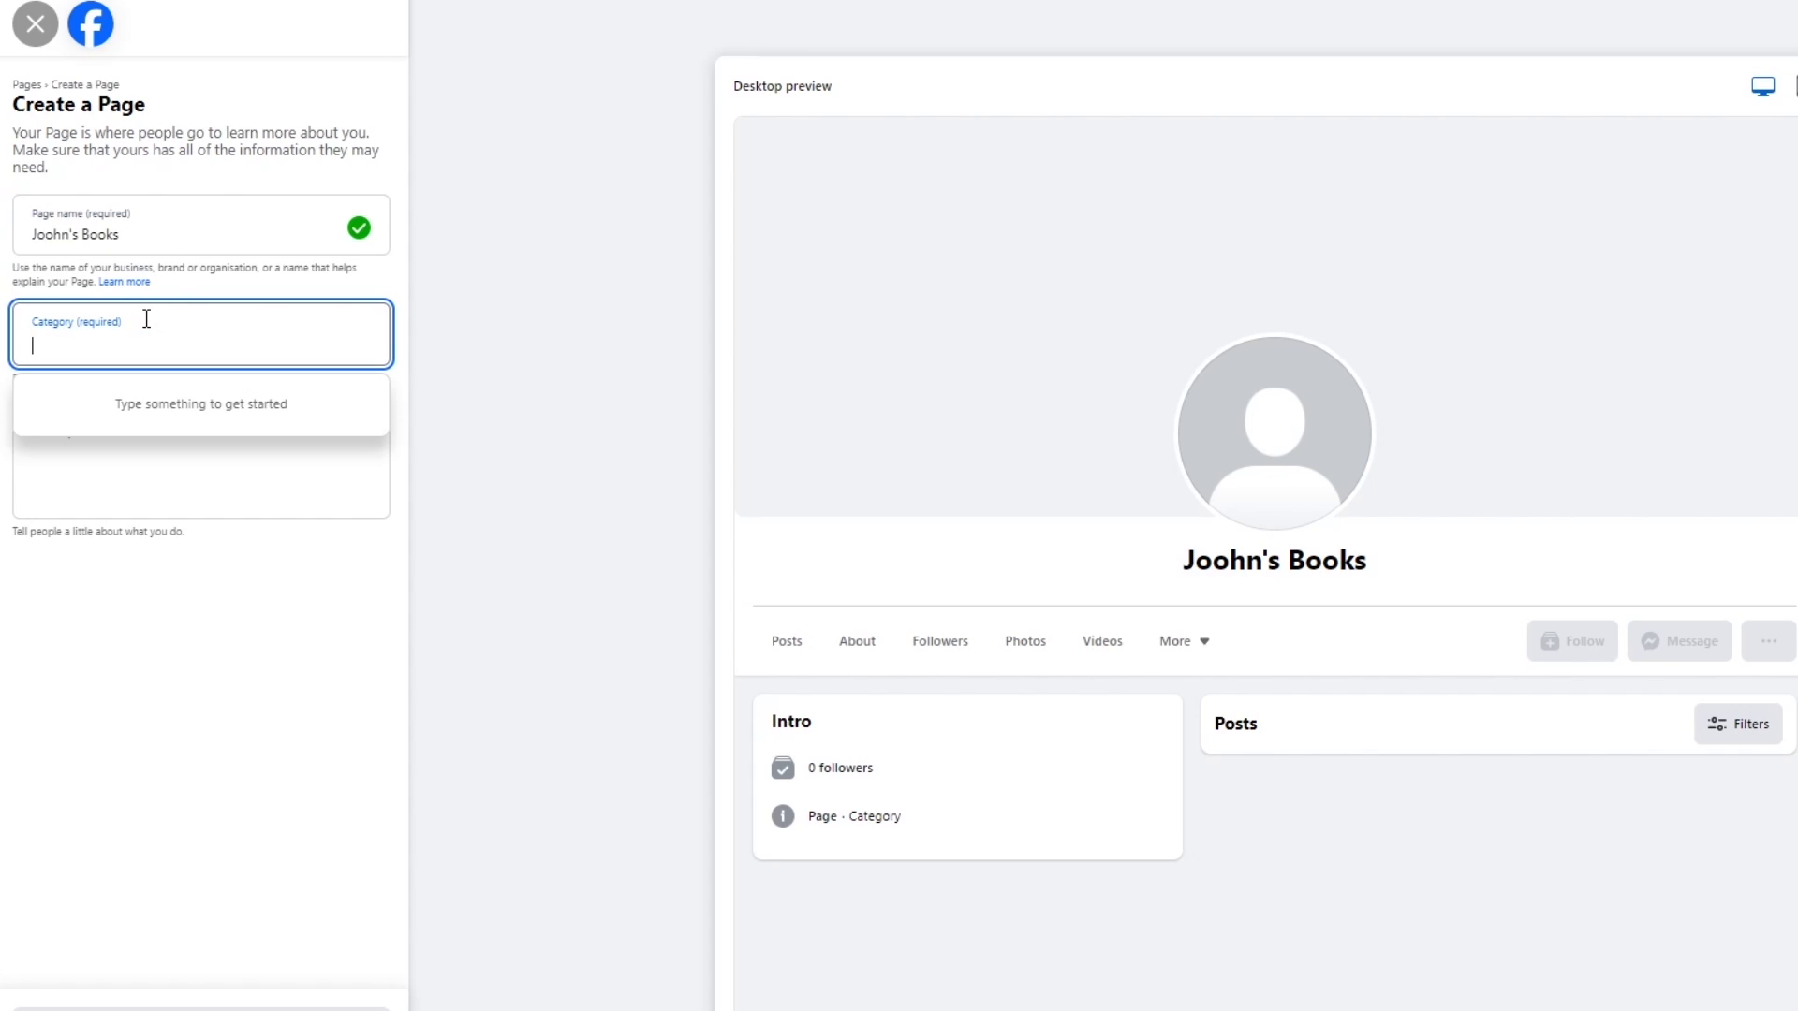
{"action": "type", "text": "inf"}
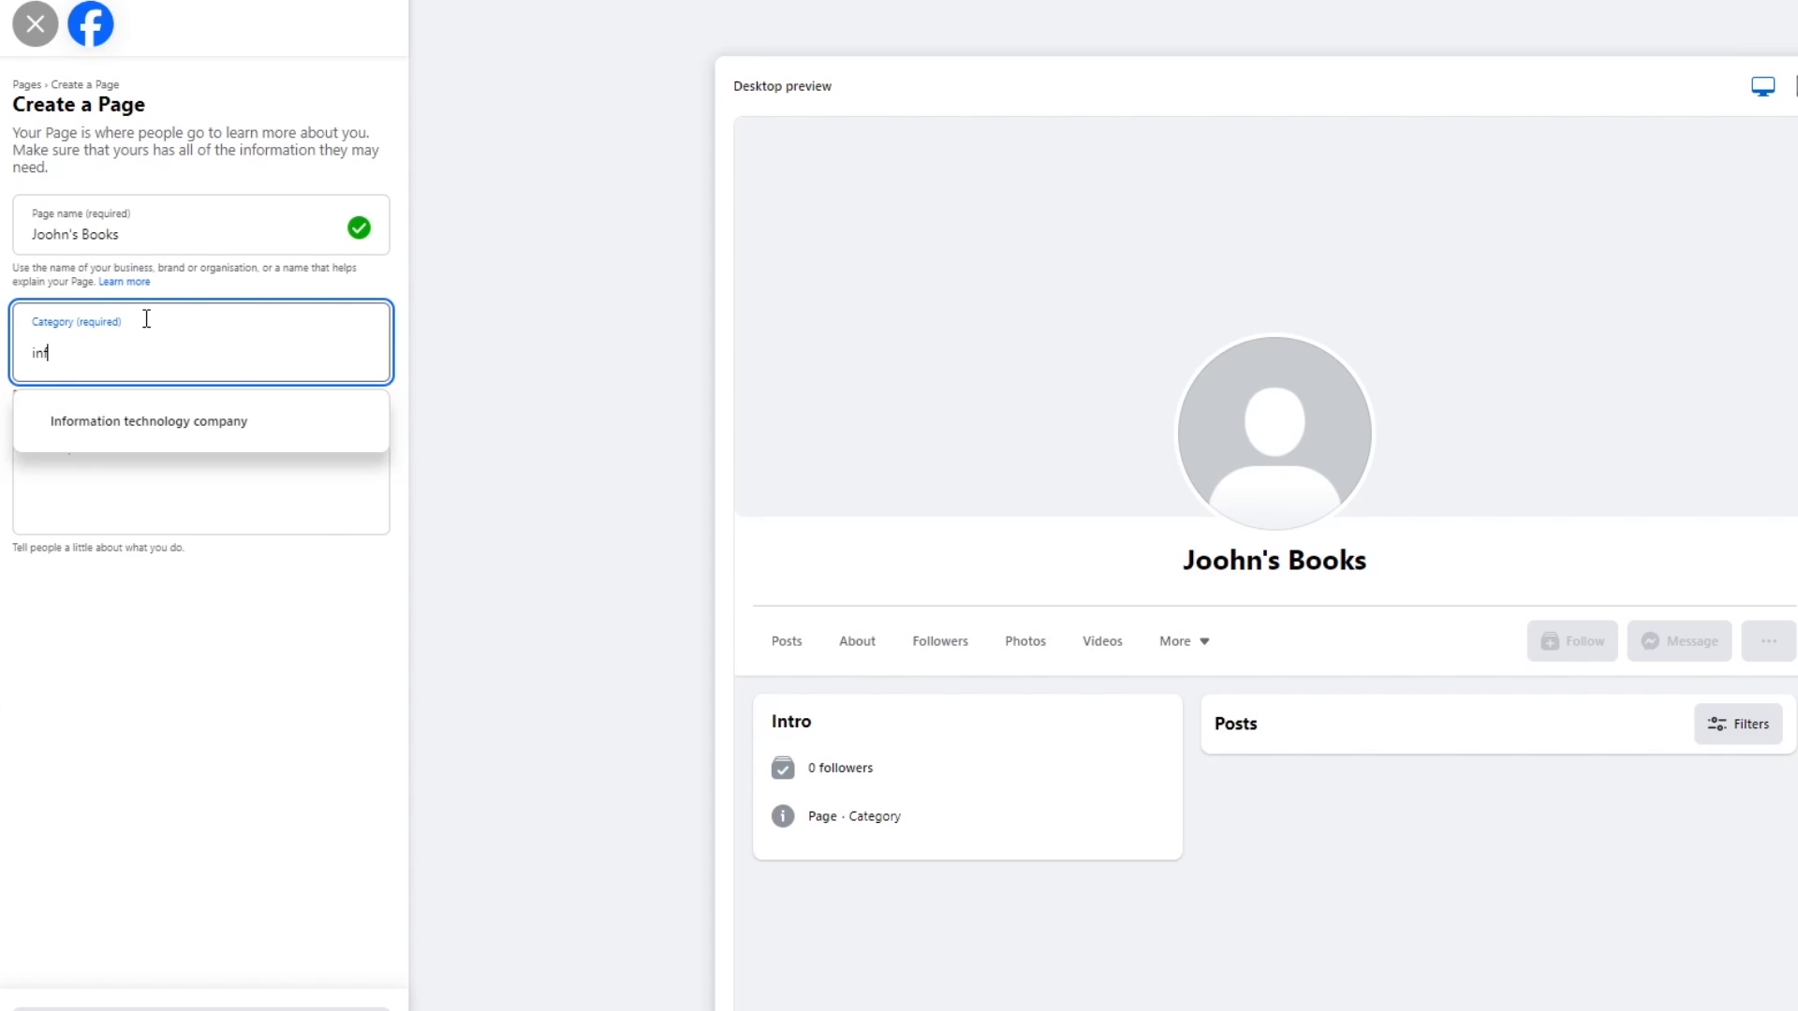
{"action": "left_click", "coordinate": [145, 421]}
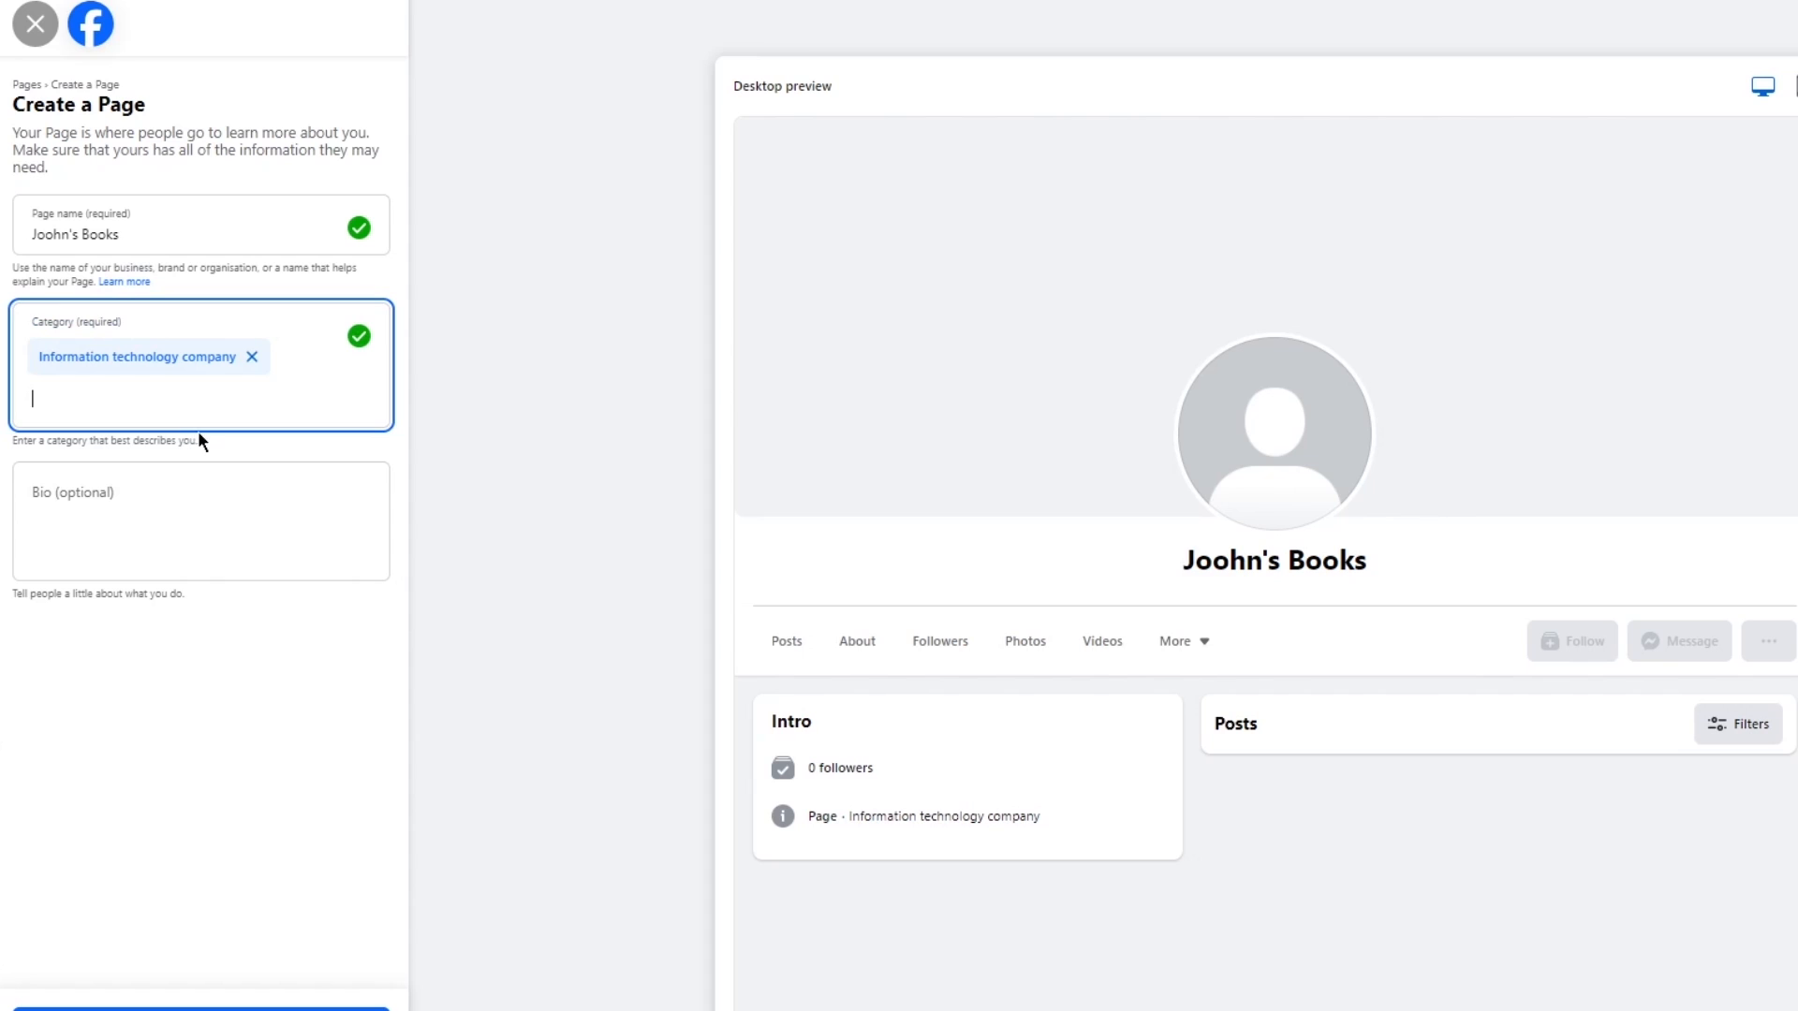
Change the Page name to "Joohn's IT".
{"action": "left_click", "coordinate": [209, 522]}
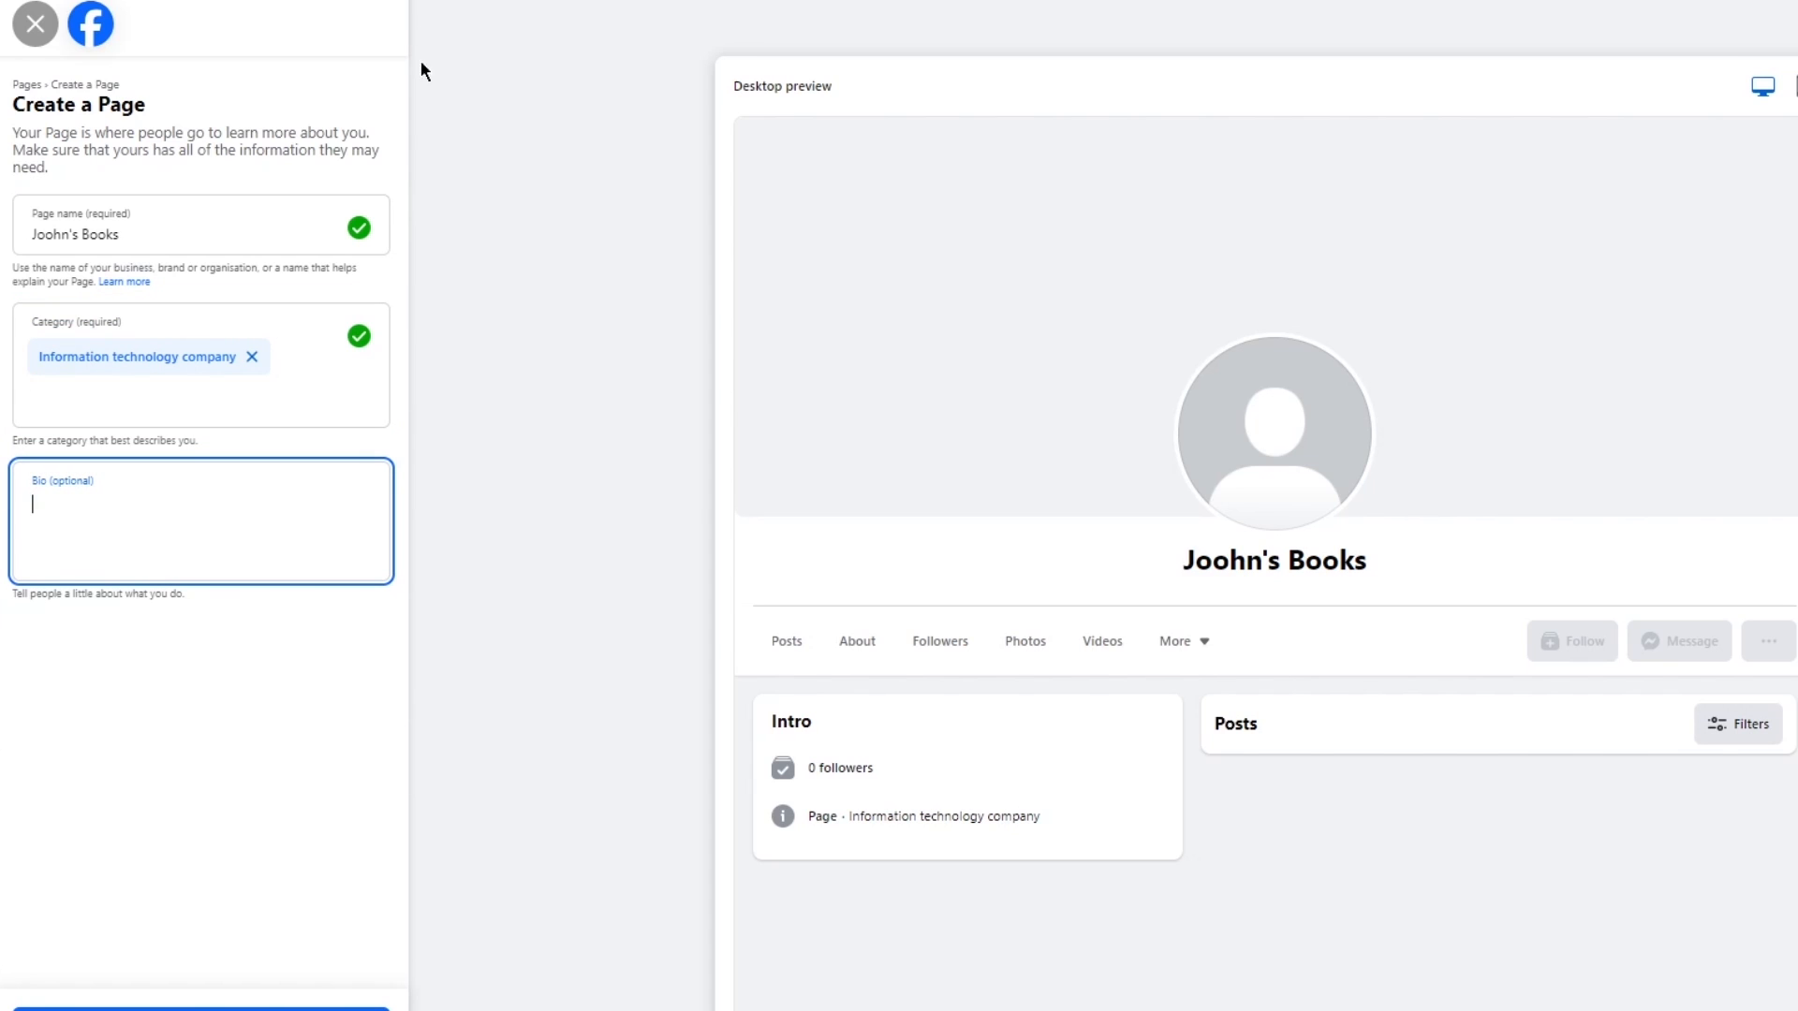
{"action": "left_click", "coordinate": [173, 216]}
{"action": "key", "text": "BackSpace"}
{"action": "key", "text": "BackSpace"}
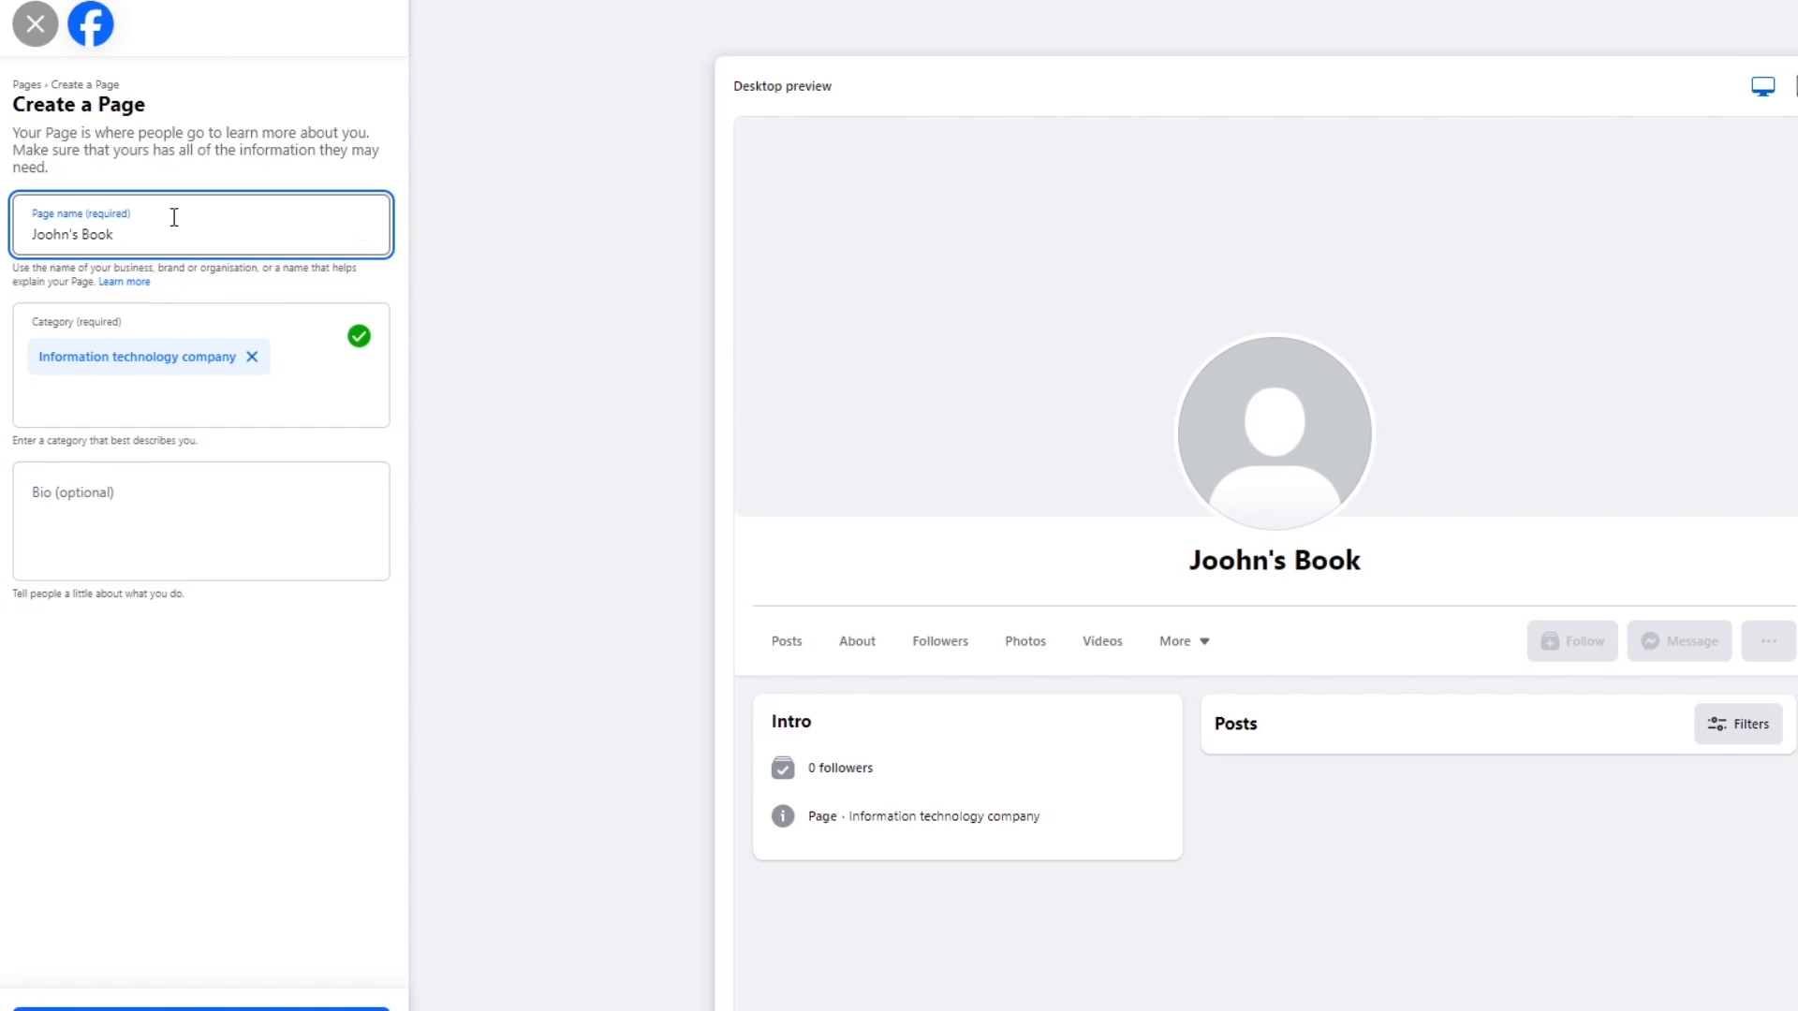
{"action": "key", "text": "BackSpace"}
{"action": "key", "text": "BackSpace"}
{"action": "key", "text": "BackSpace"}
{"action": "key", "text": "BackSpace"}
{"action": "type", "text": "IT"}
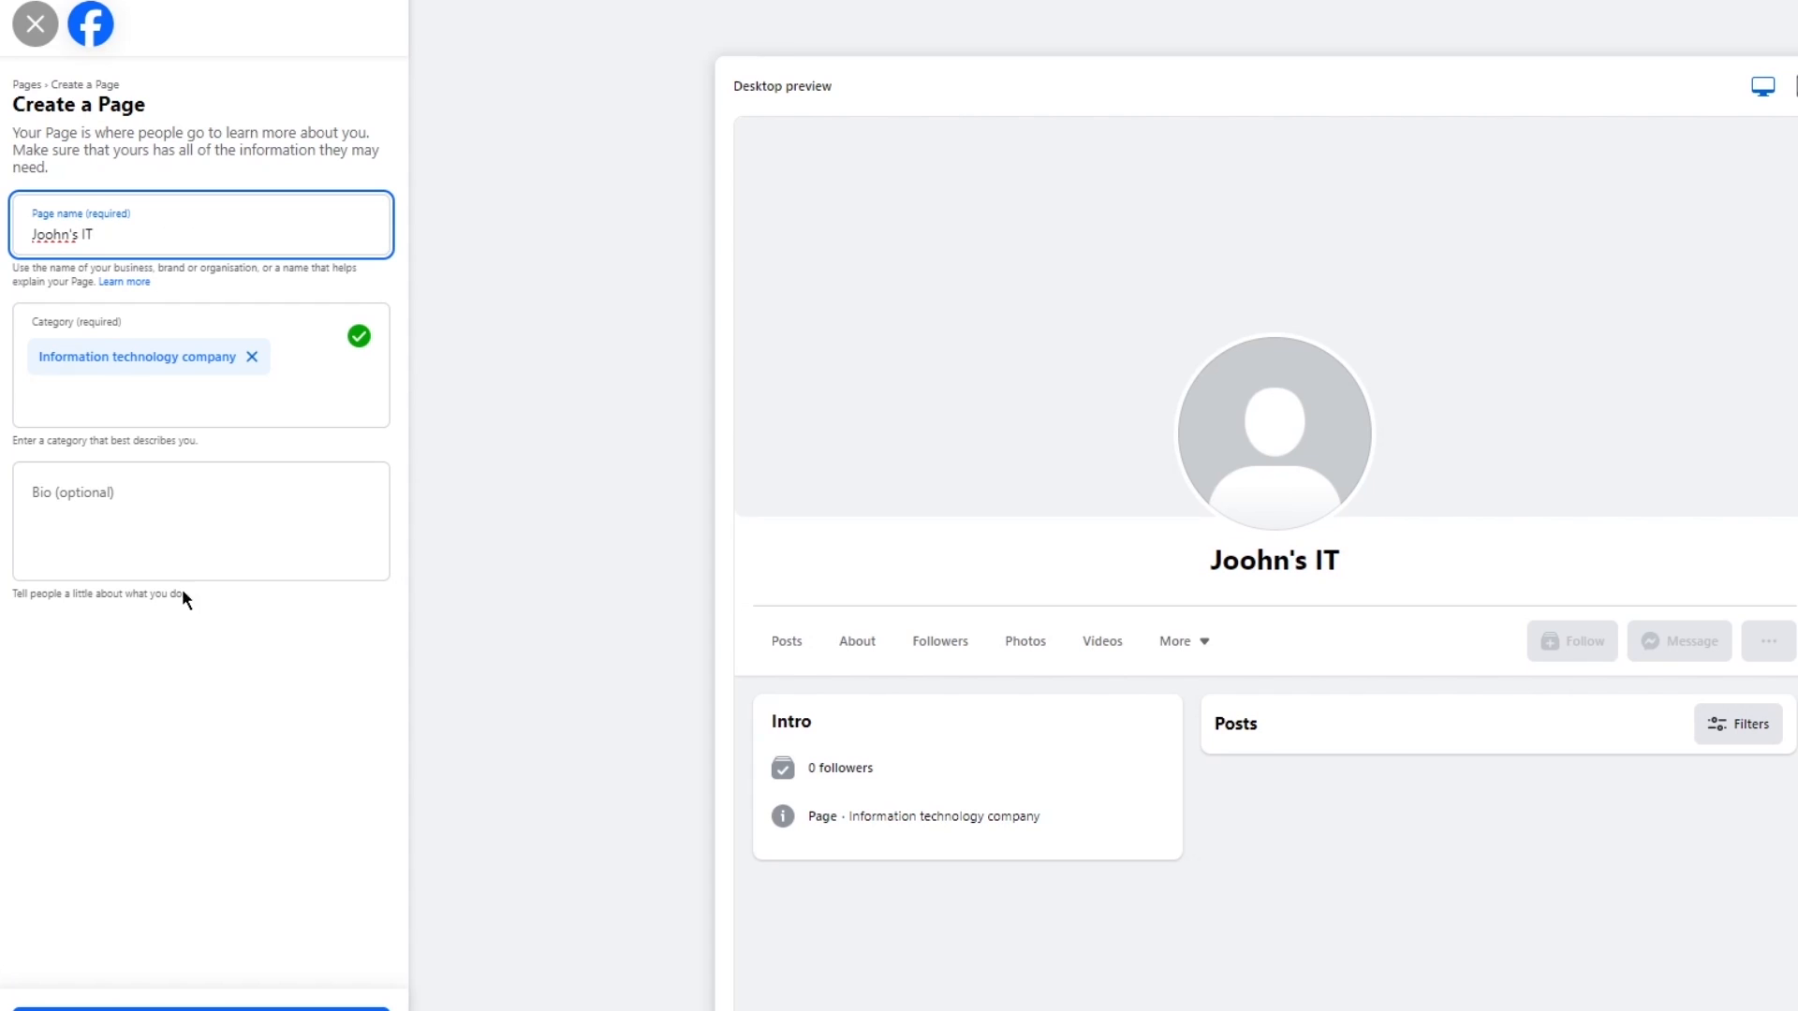
{"action": "left_click", "coordinate": [204, 502]}
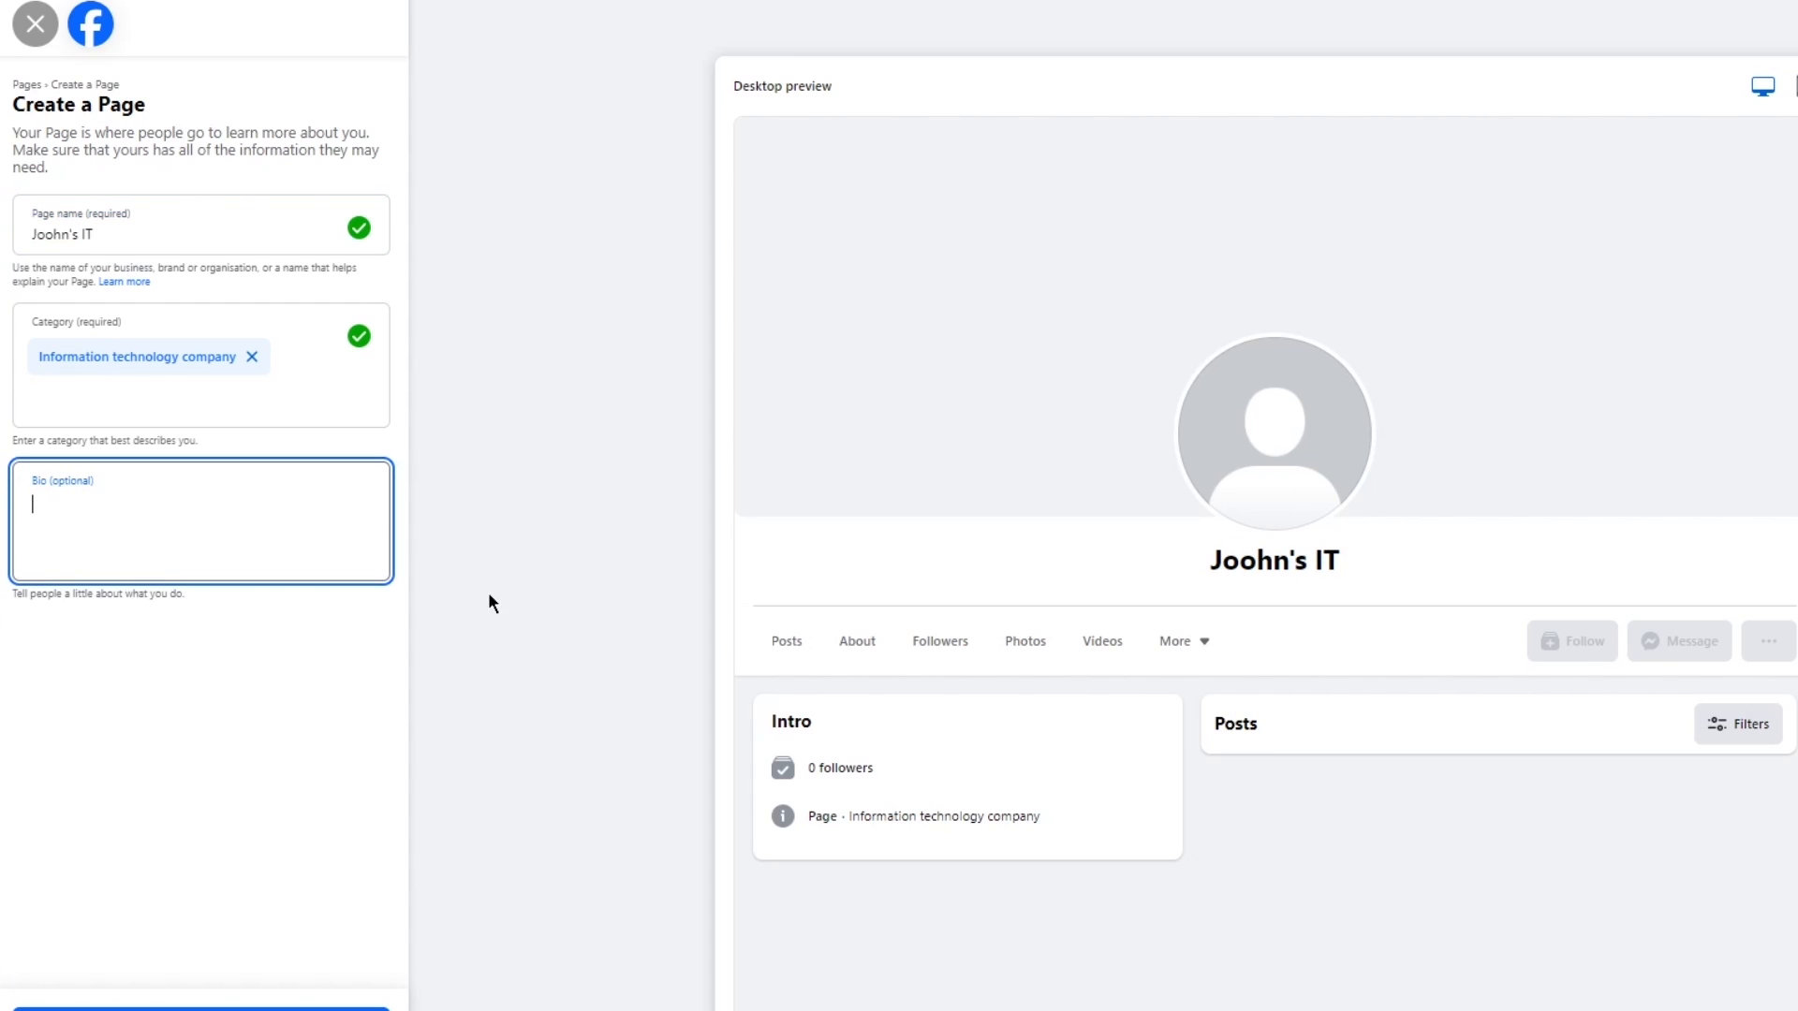
{"action": "left_click", "coordinate": [202, 1009]}
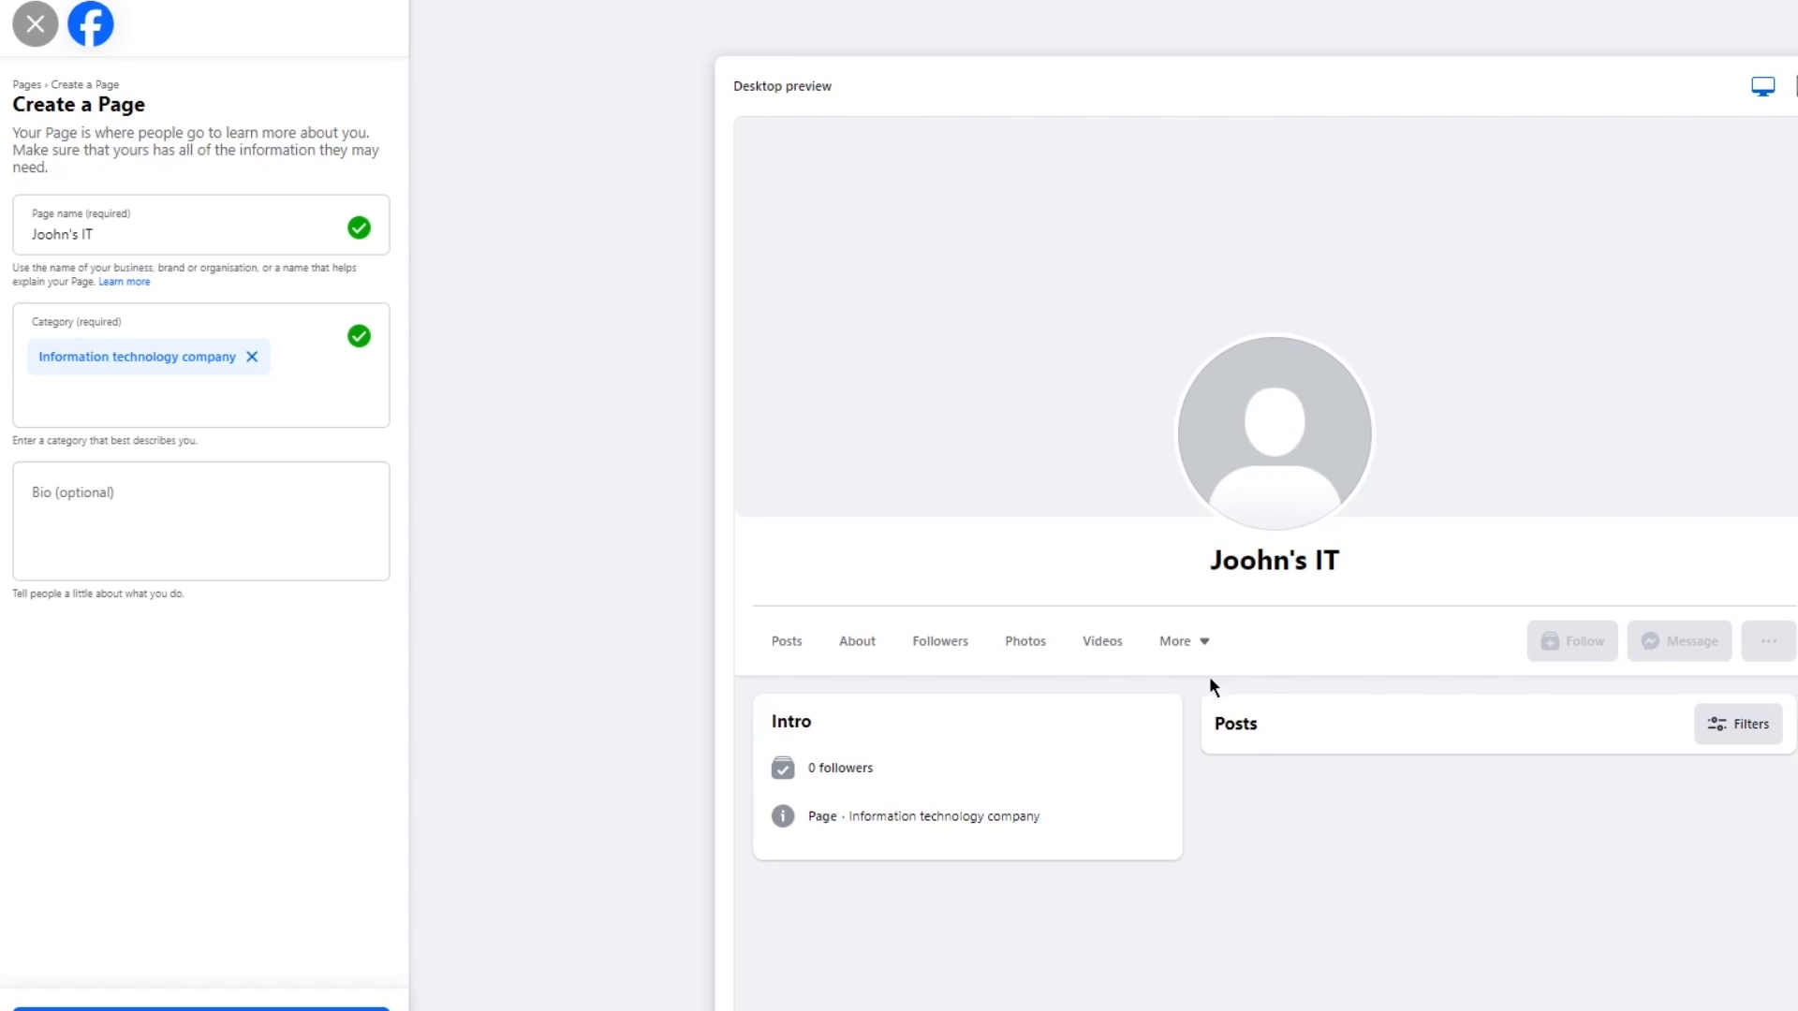
{"action": "left_click", "coordinate": [359, 532]}
{"action": "type", "text": "iyuh"}
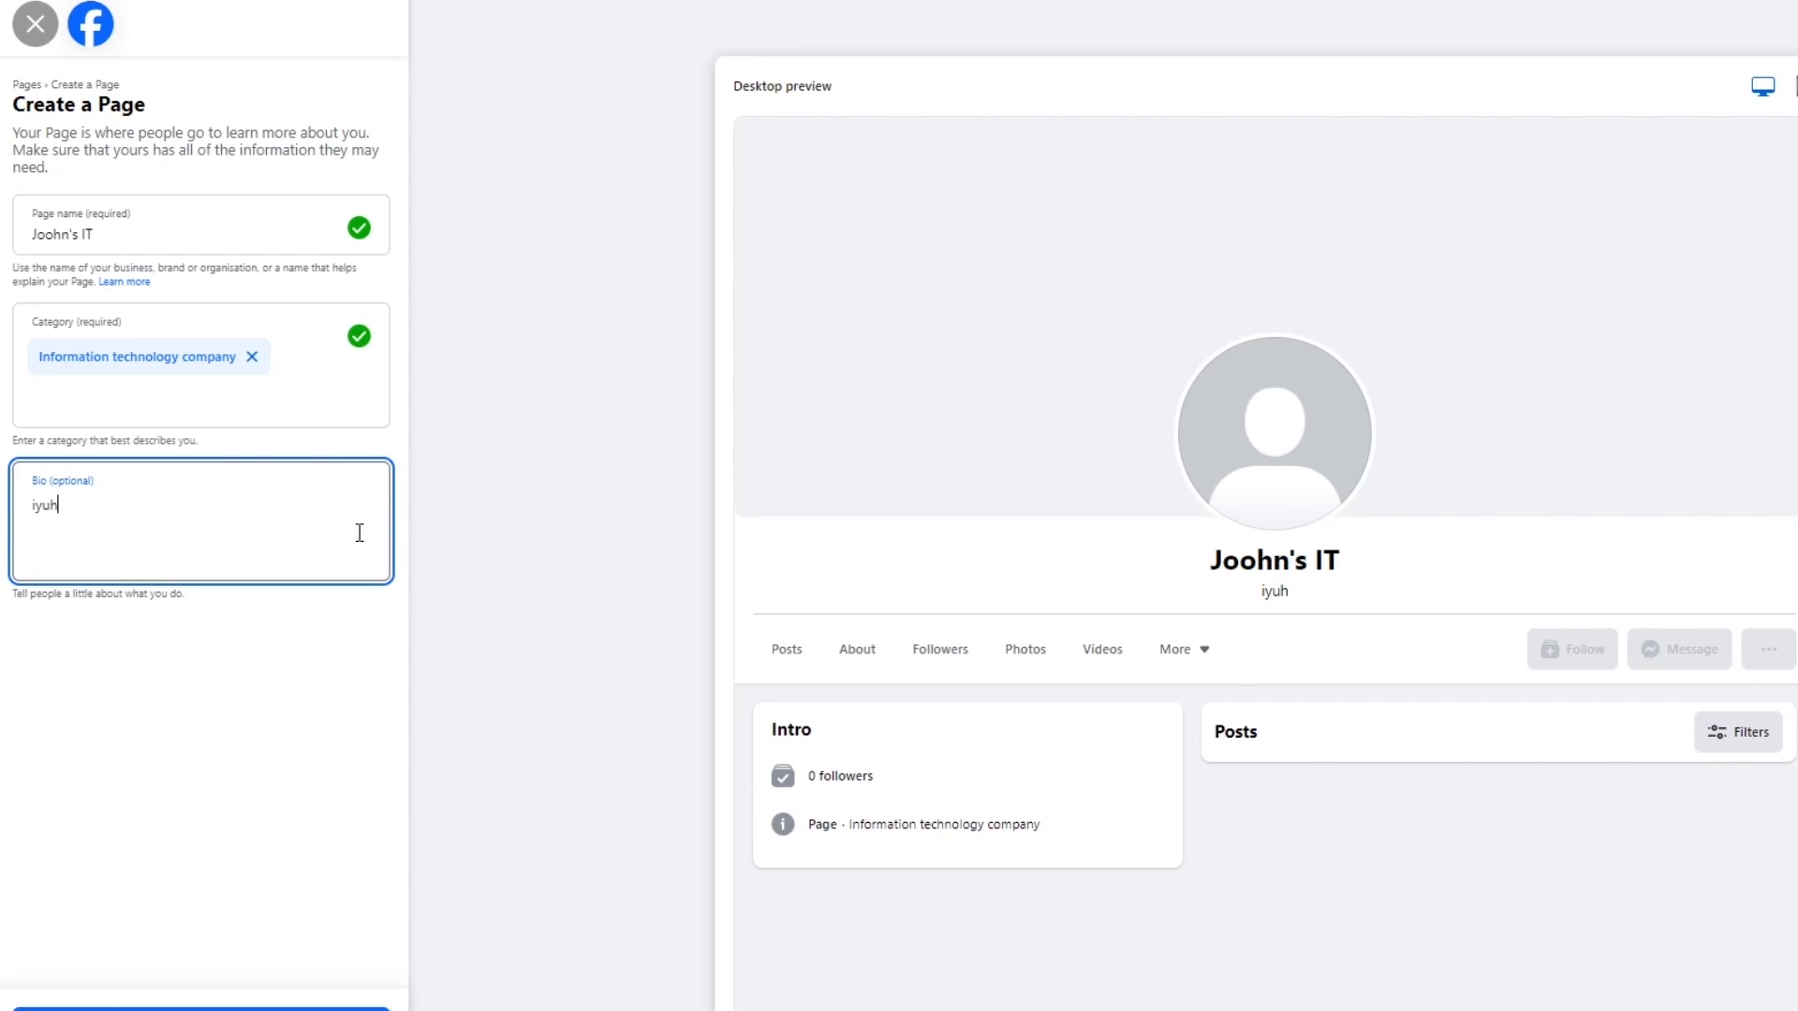
{"action": "key", "text": "BackSpace"}
{"action": "key", "text": "BackSpace"}
{"action": "key", "text": "BackSpace"}
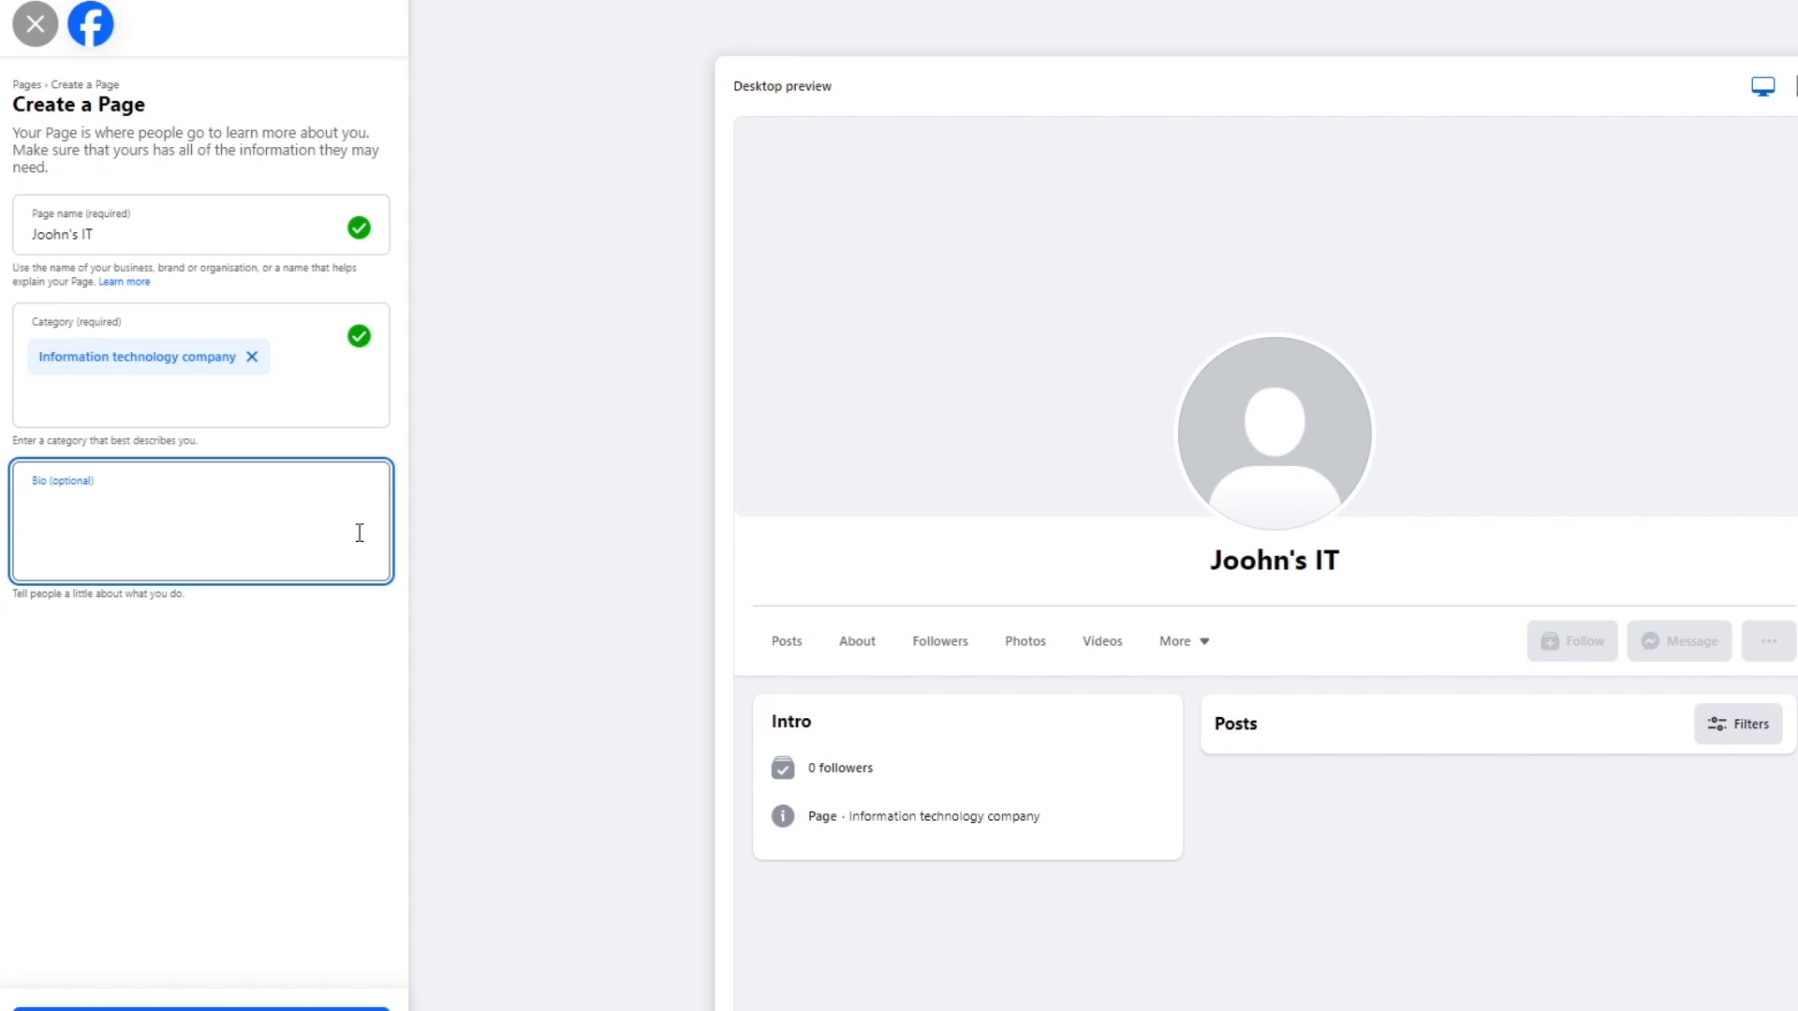
Submit the new Page, correct its name to "Joohn's it" and create it.
{"action": "left_click", "coordinate": [525, 480]}
{"action": "left_click", "coordinate": [152, 1010]}
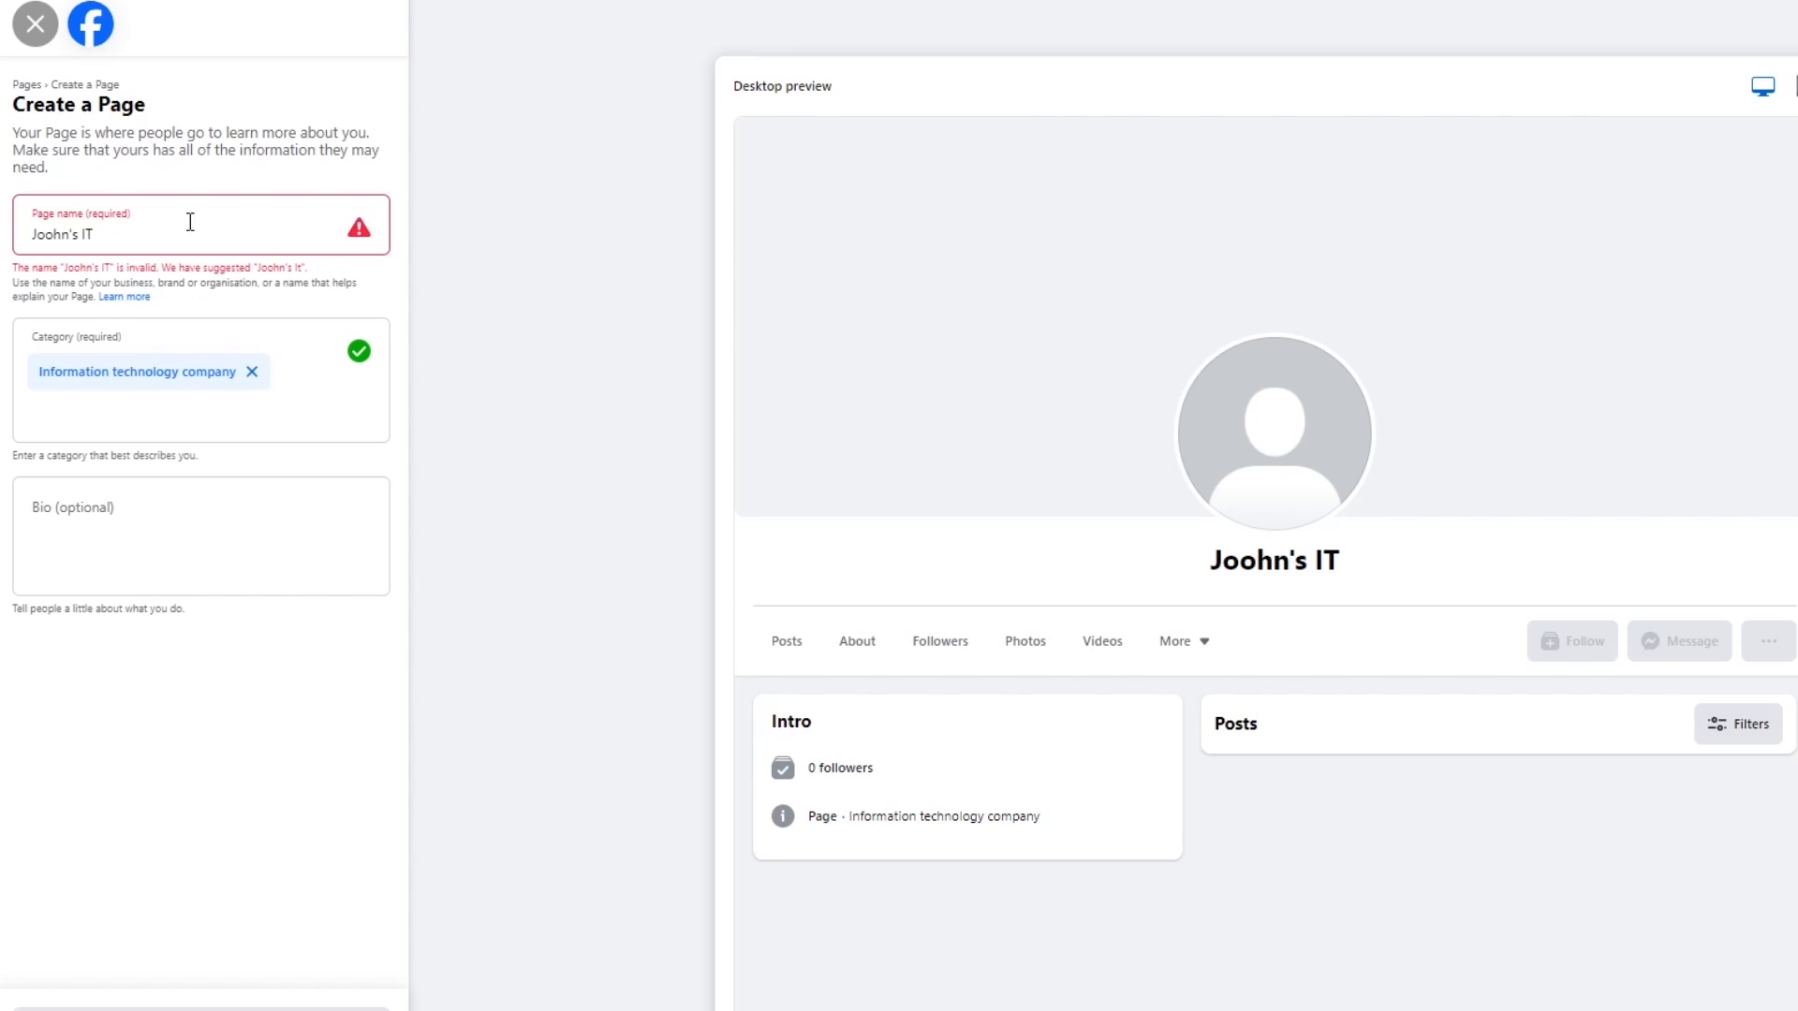
{"action": "key", "text": "BackSpace"}
{"action": "key", "text": "BackSpace"}
{"action": "type", "text": "it"}
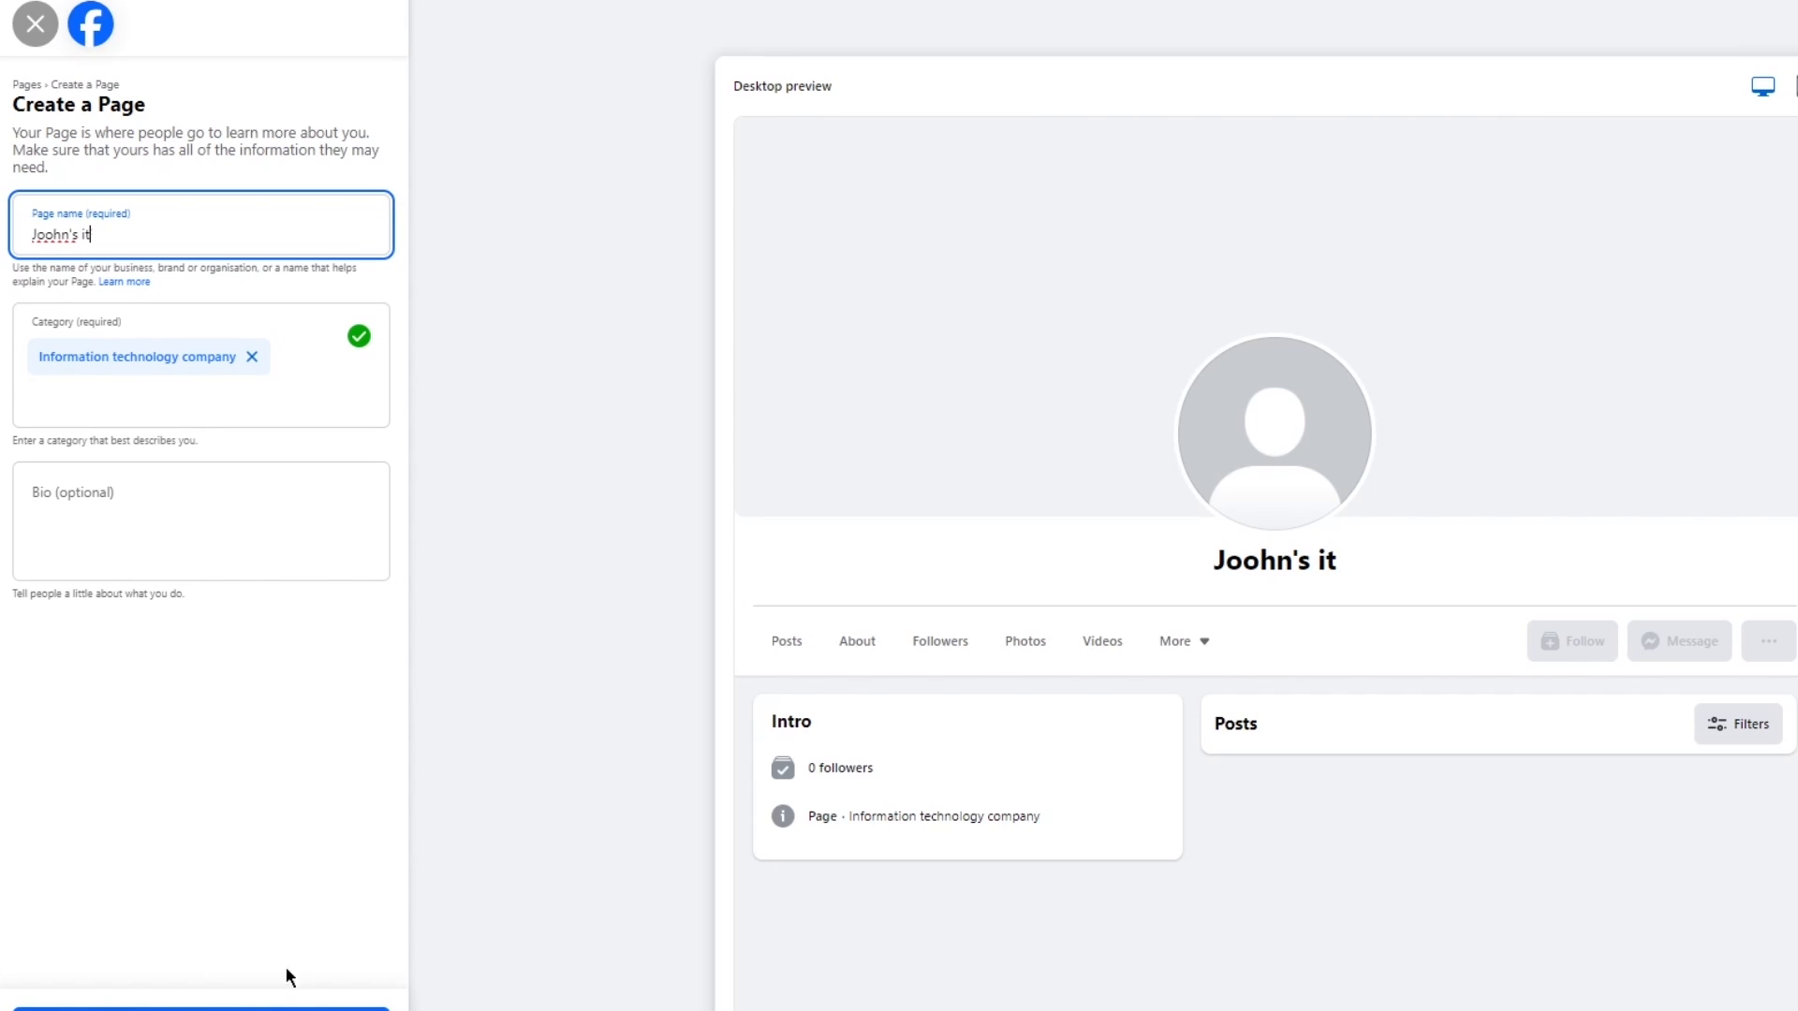
{"action": "left_click", "coordinate": [284, 1009]}
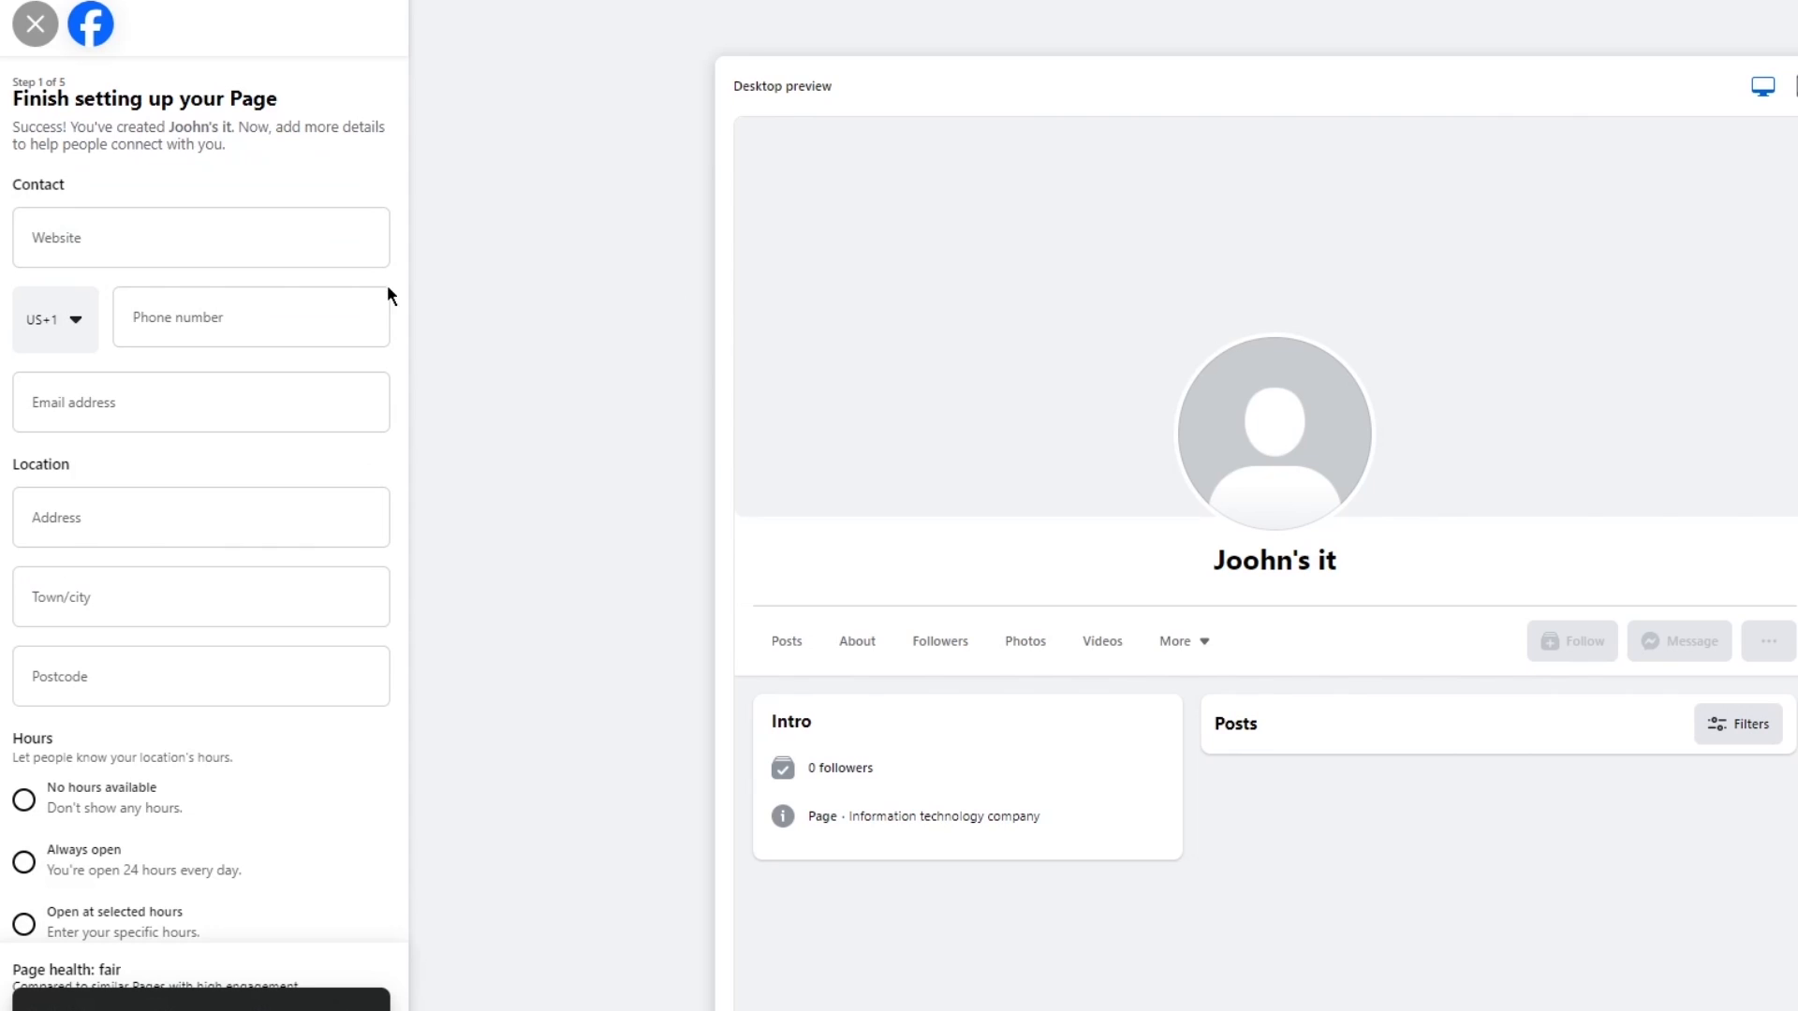
{"action": "left_click", "coordinate": [57, 249]}
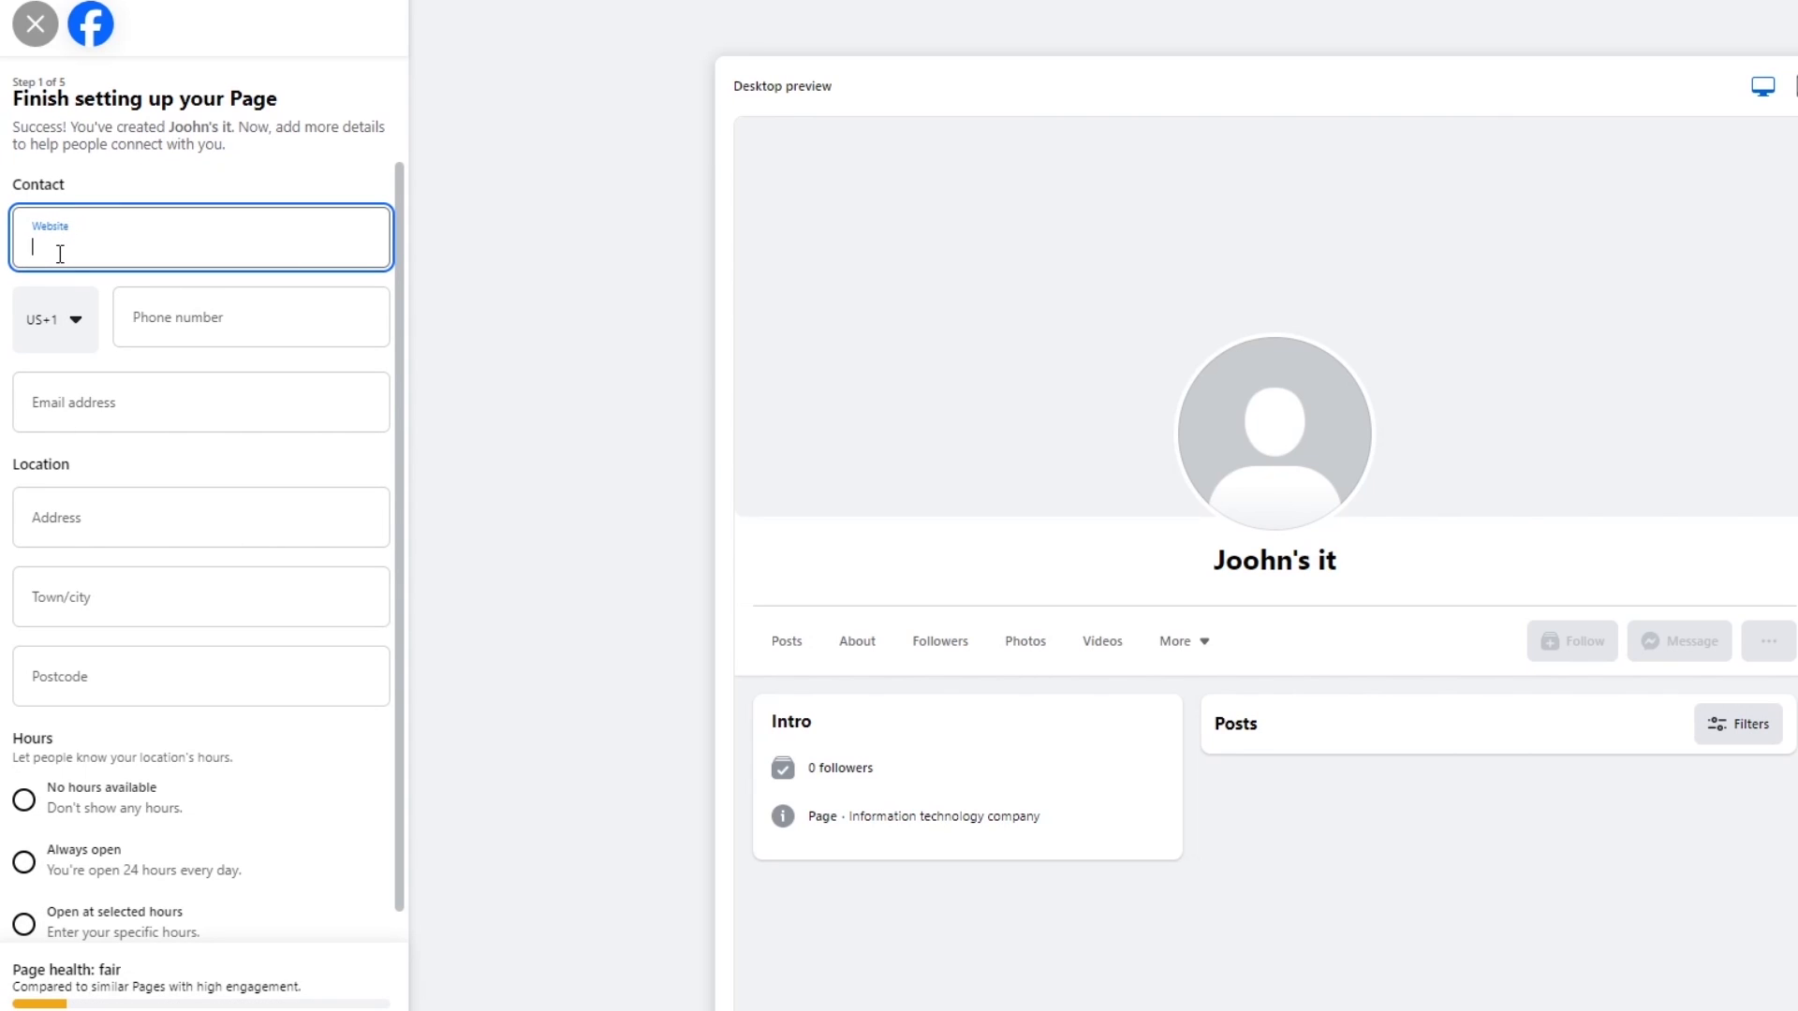
{"action": "left_click", "coordinate": [148, 334]}
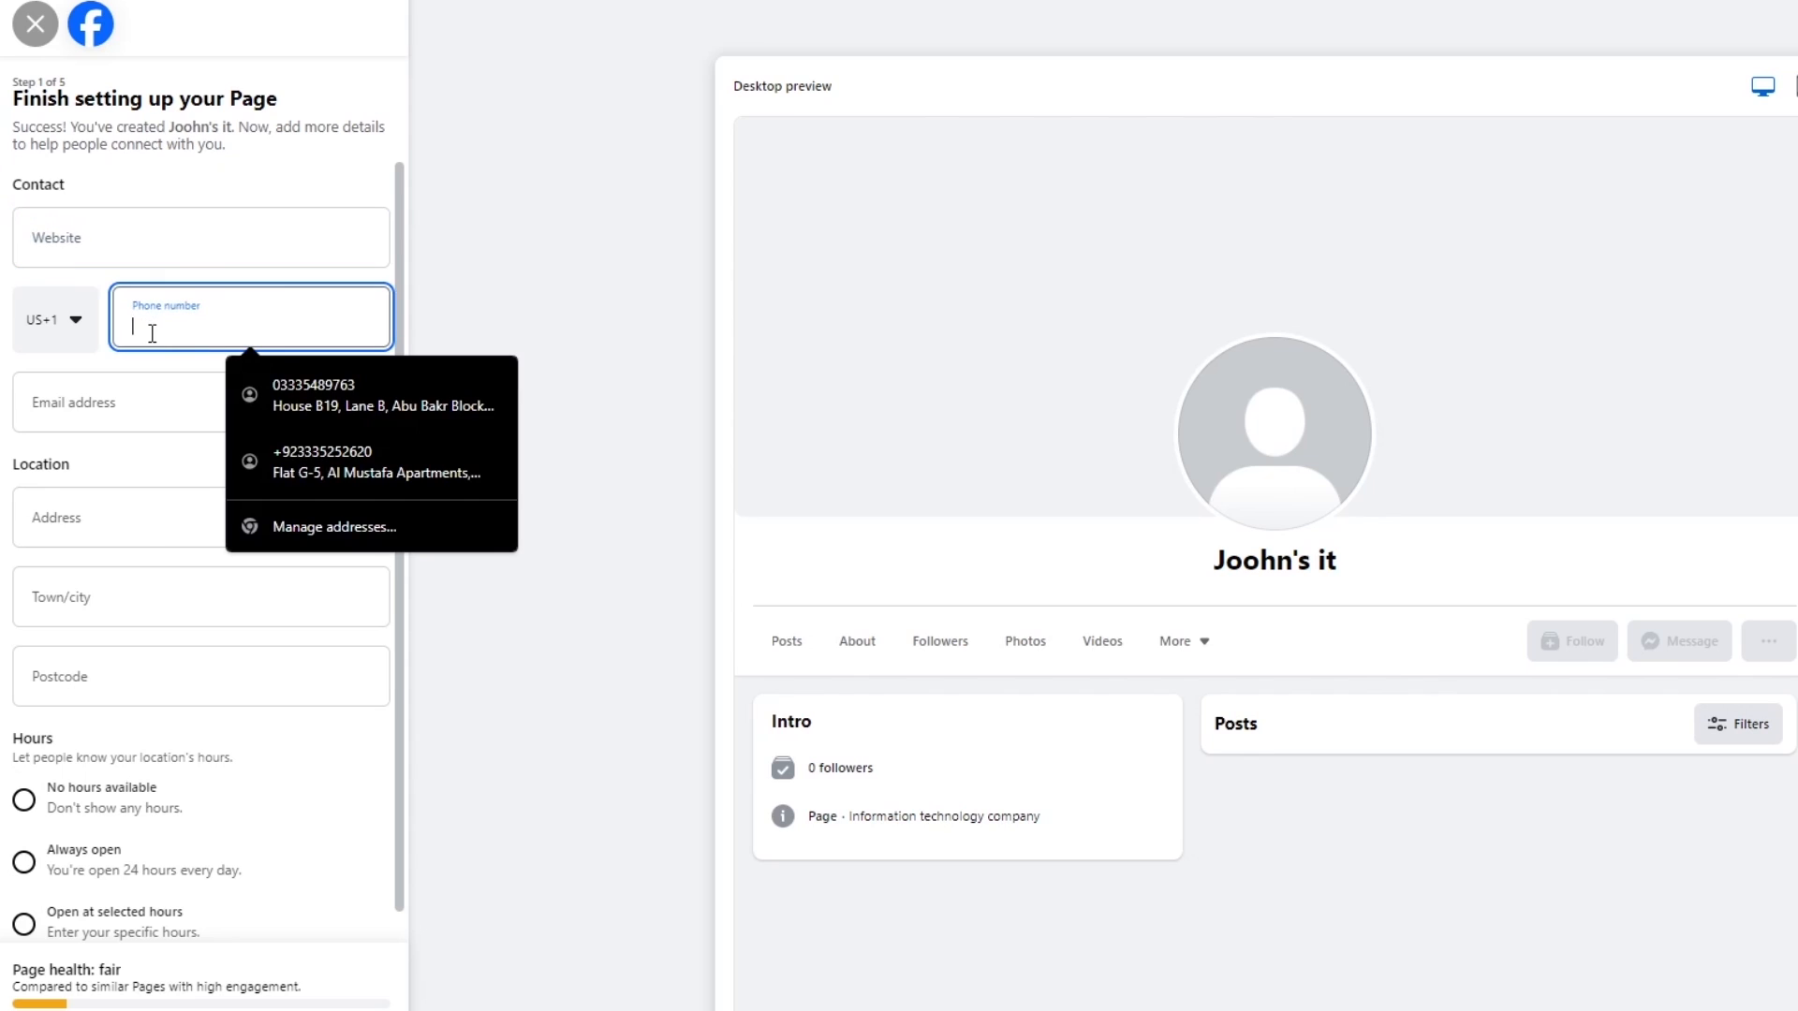
{"action": "left_click", "coordinate": [137, 414]}
{"action": "scroll", "coordinate": [76, 446], "scroll_direction": "down", "scroll_amount": 1}
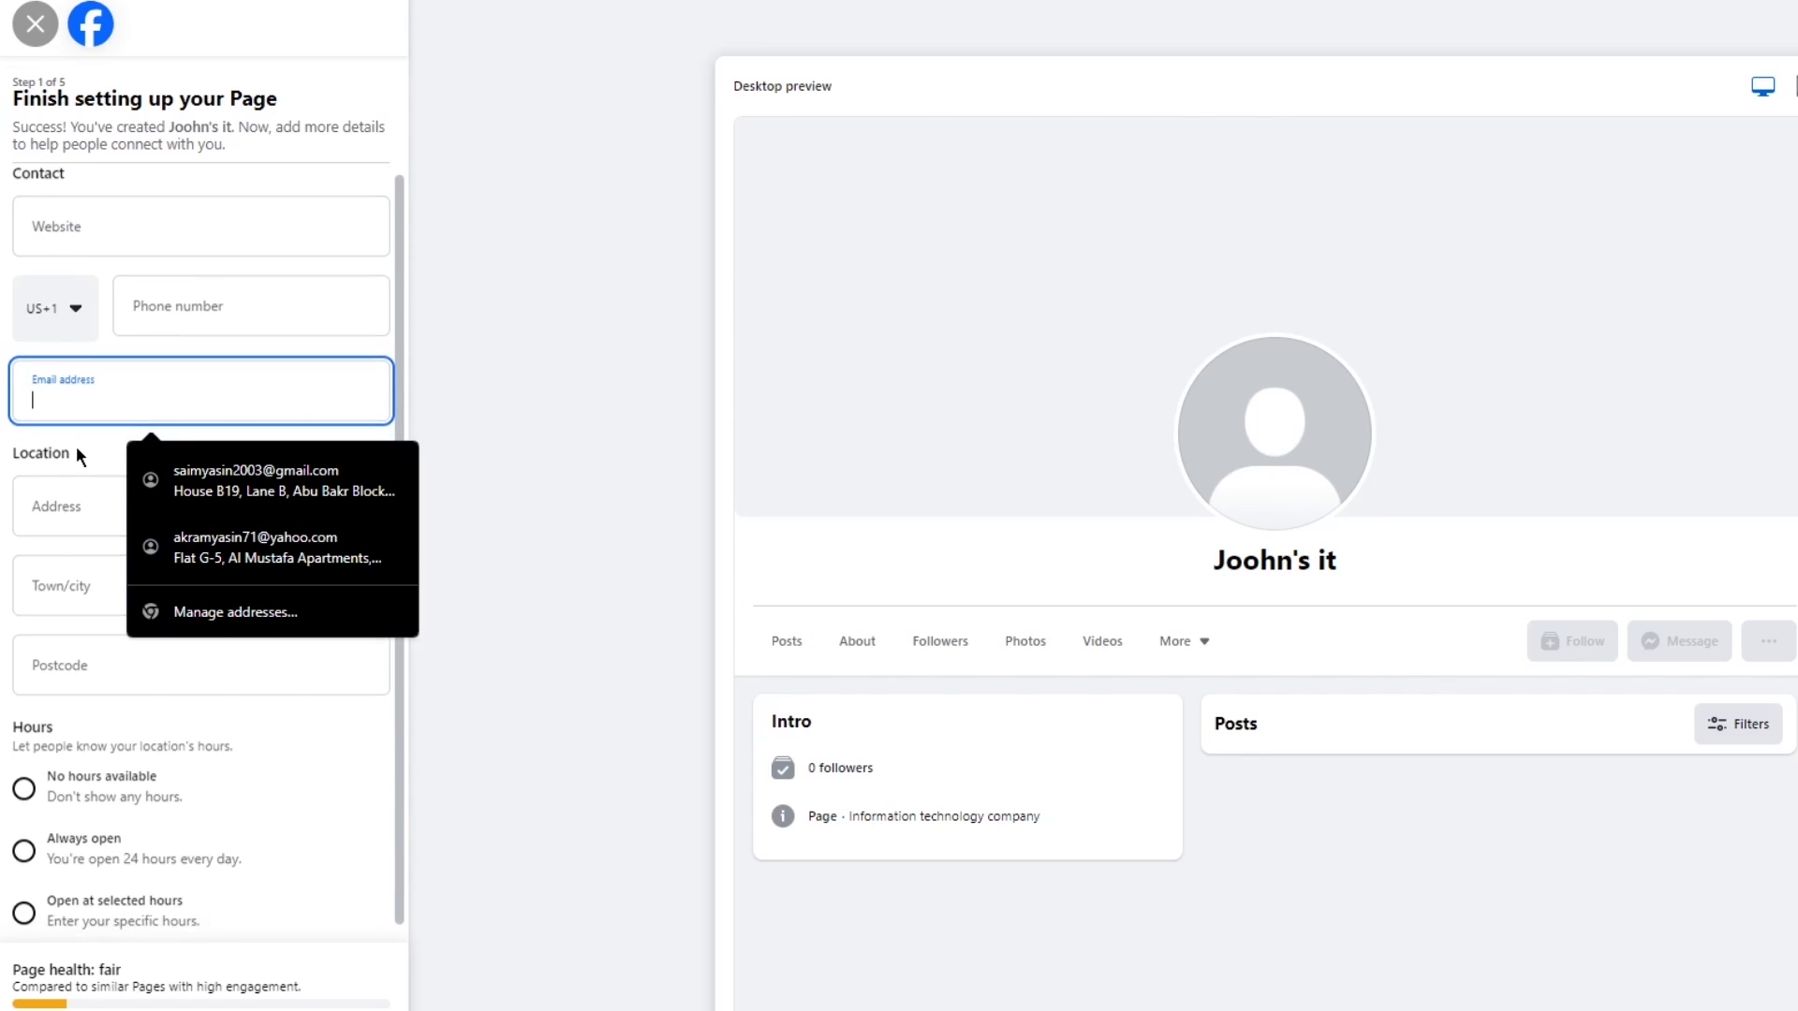
{"action": "left_click", "coordinate": [43, 427]}
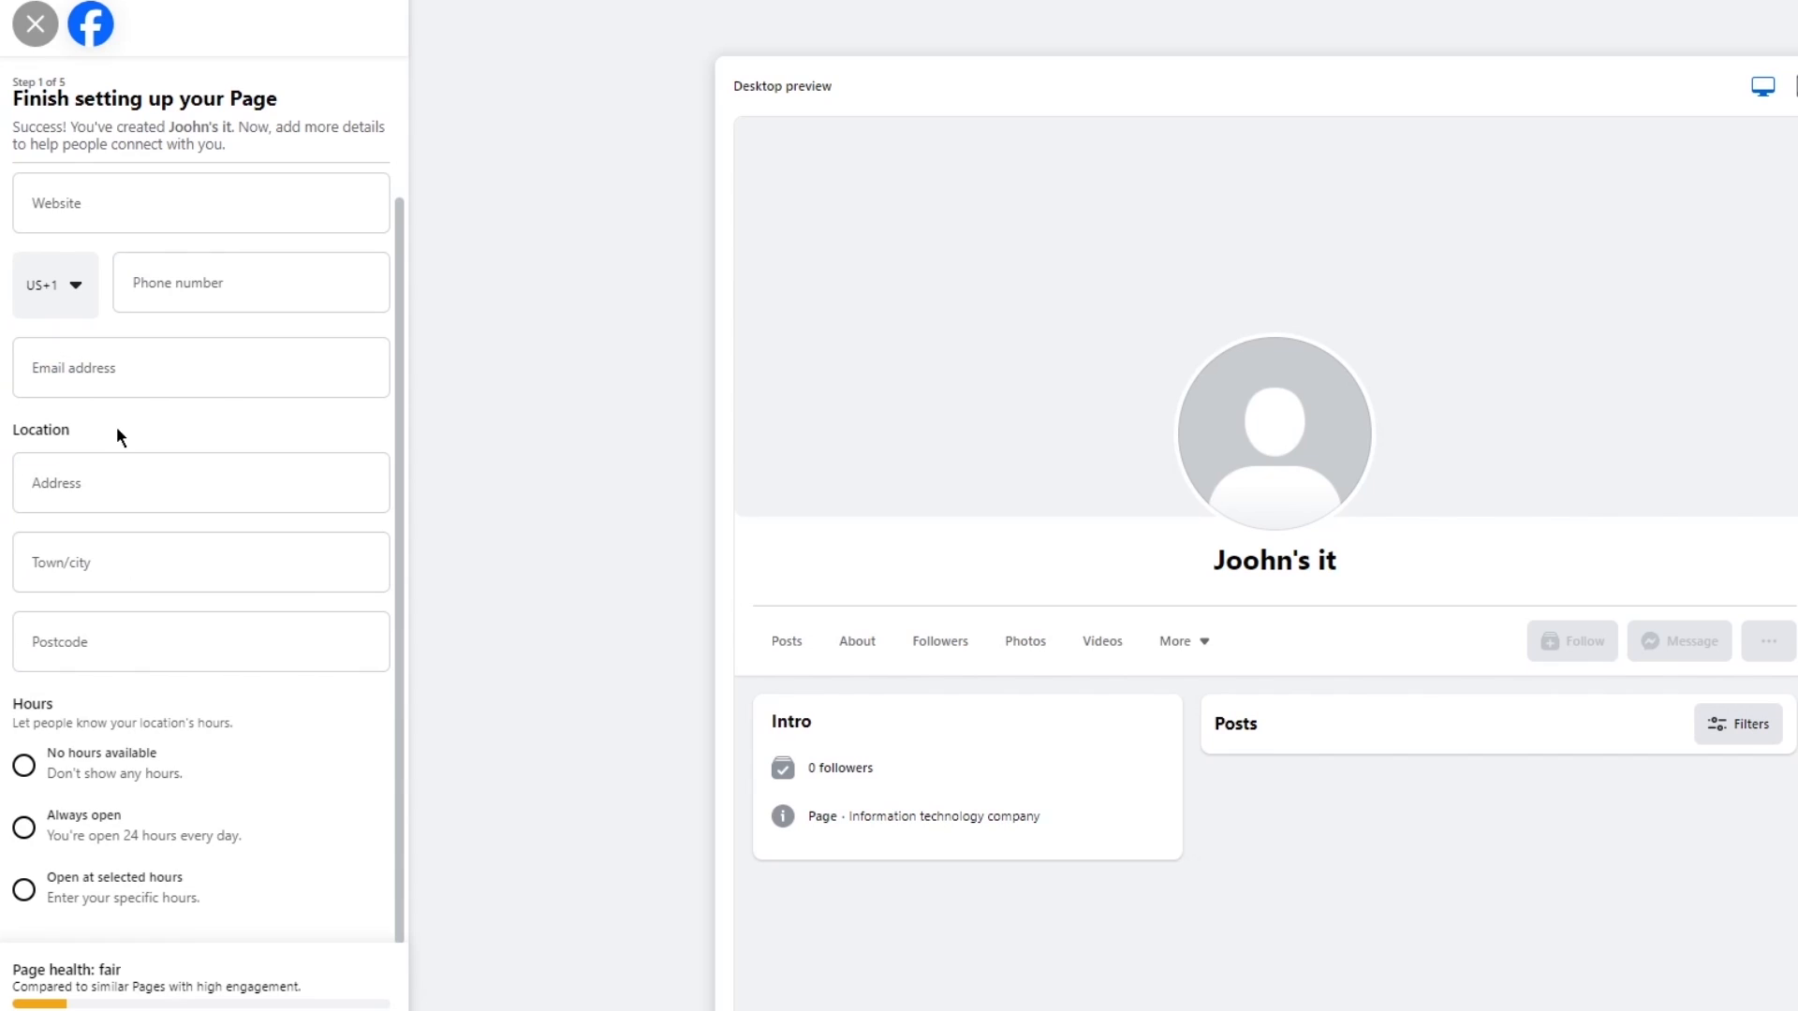
{"action": "left_click", "coordinate": [96, 477]}
{"action": "left_click", "coordinate": [165, 622]}
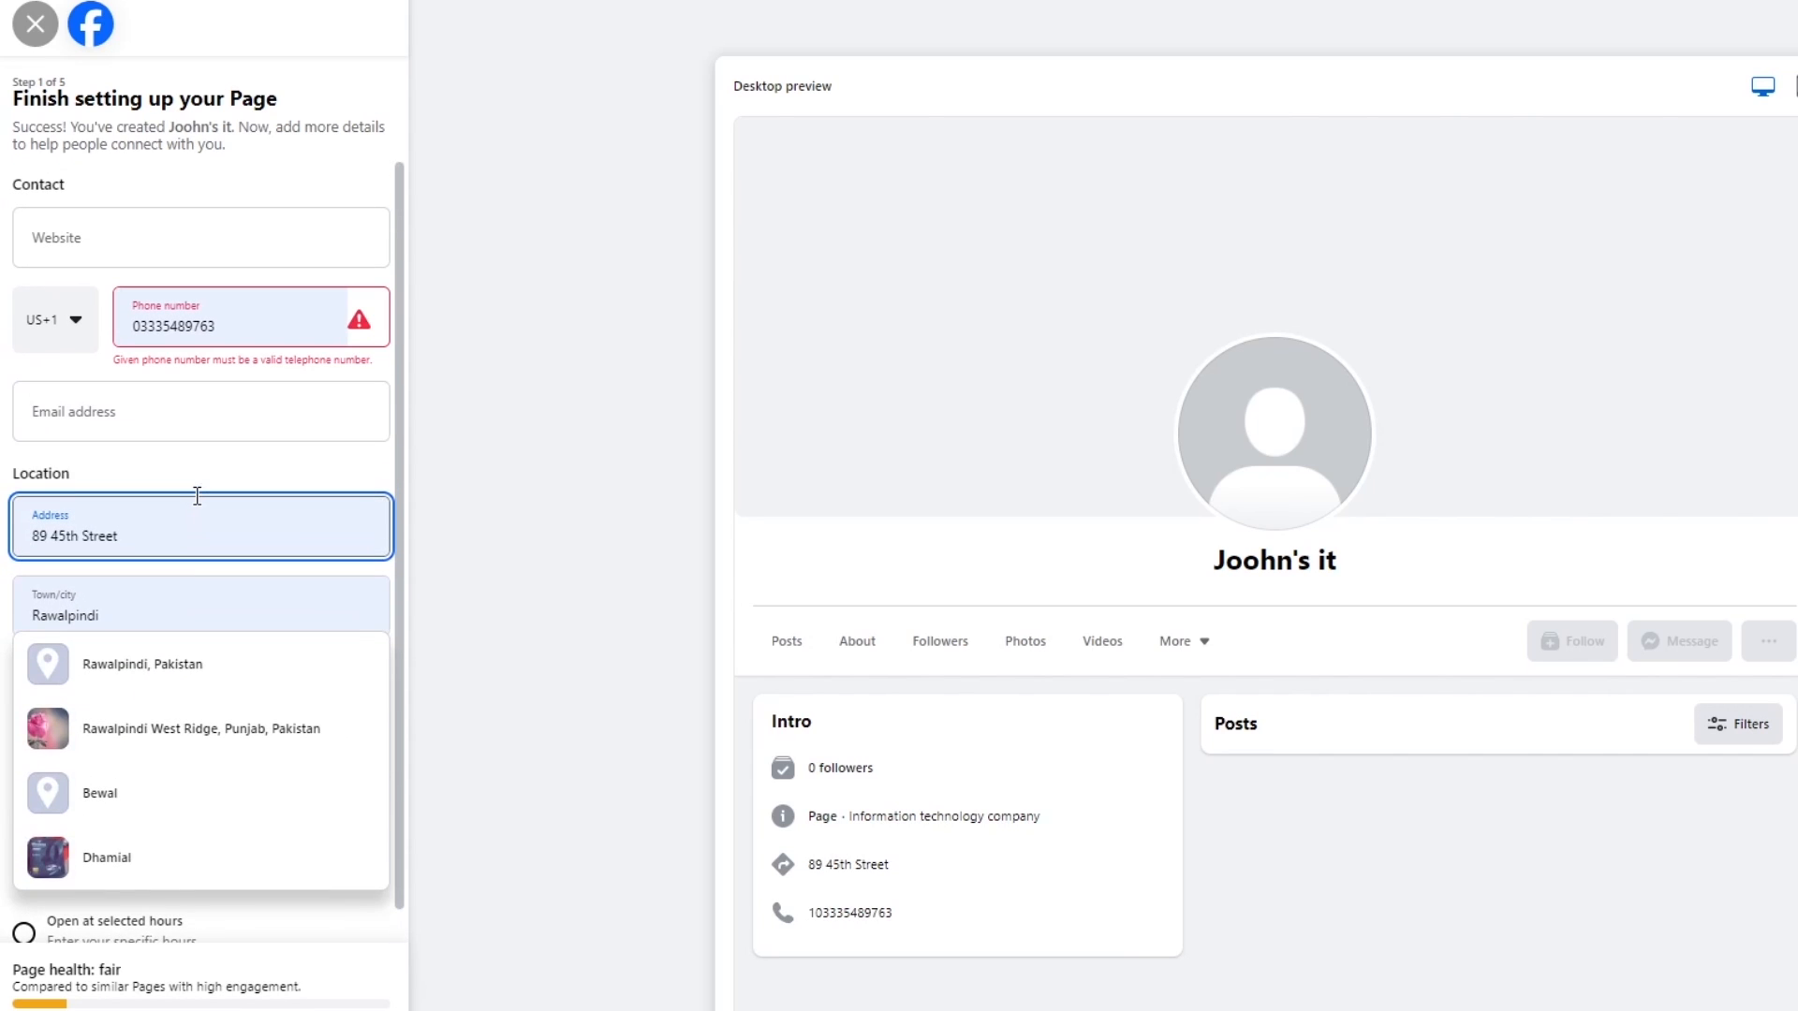
{"action": "left_click", "coordinate": [188, 695]}
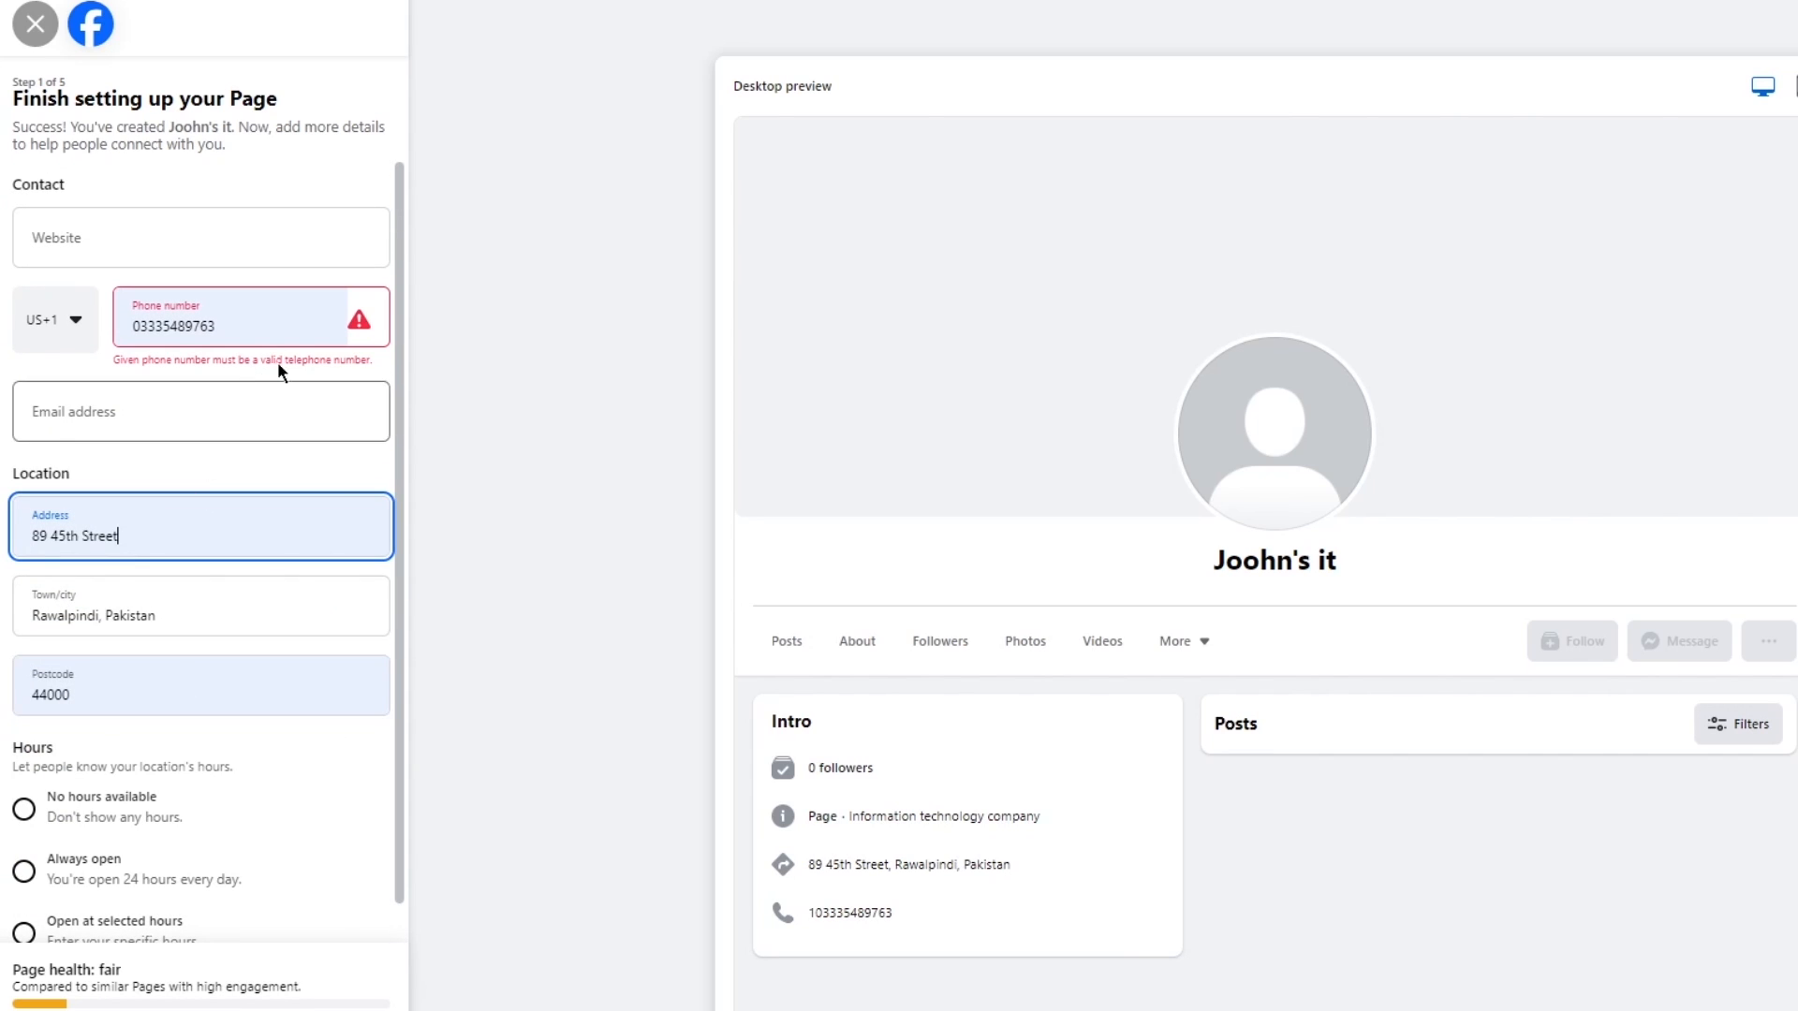
{"action": "left_click", "coordinate": [28, 319]}
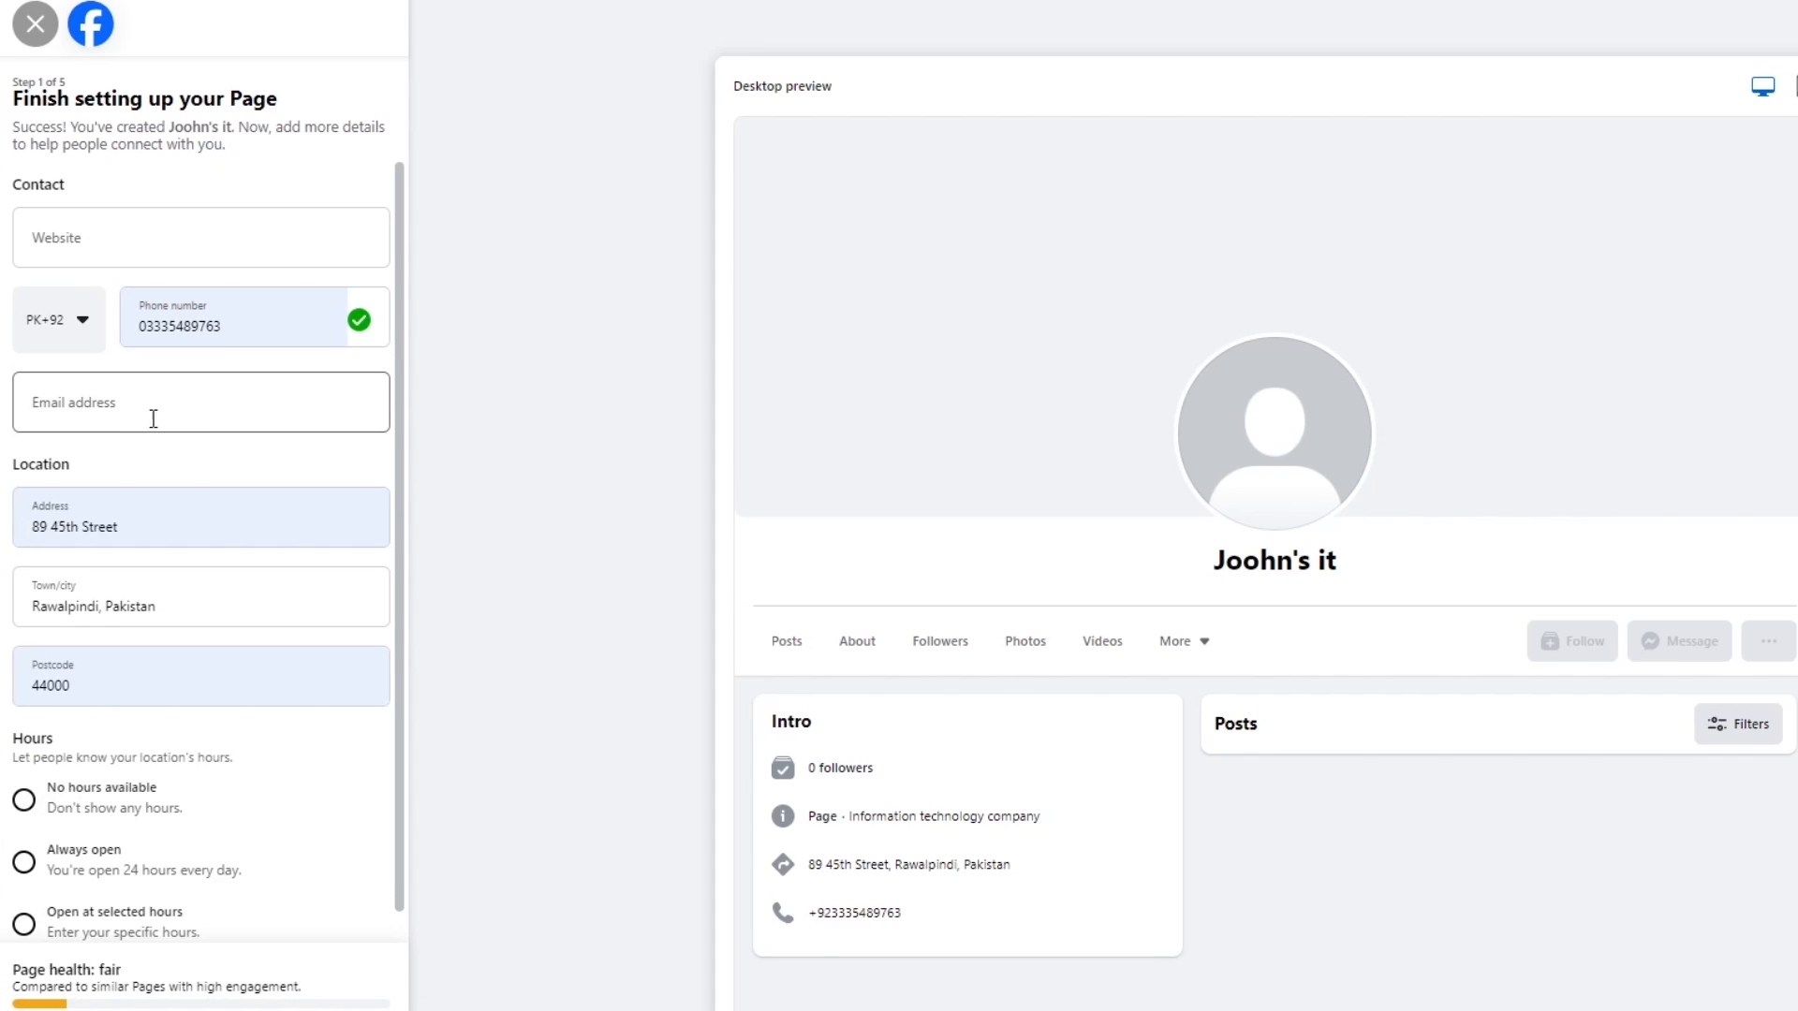
{"action": "left_click", "coordinate": [154, 418]}
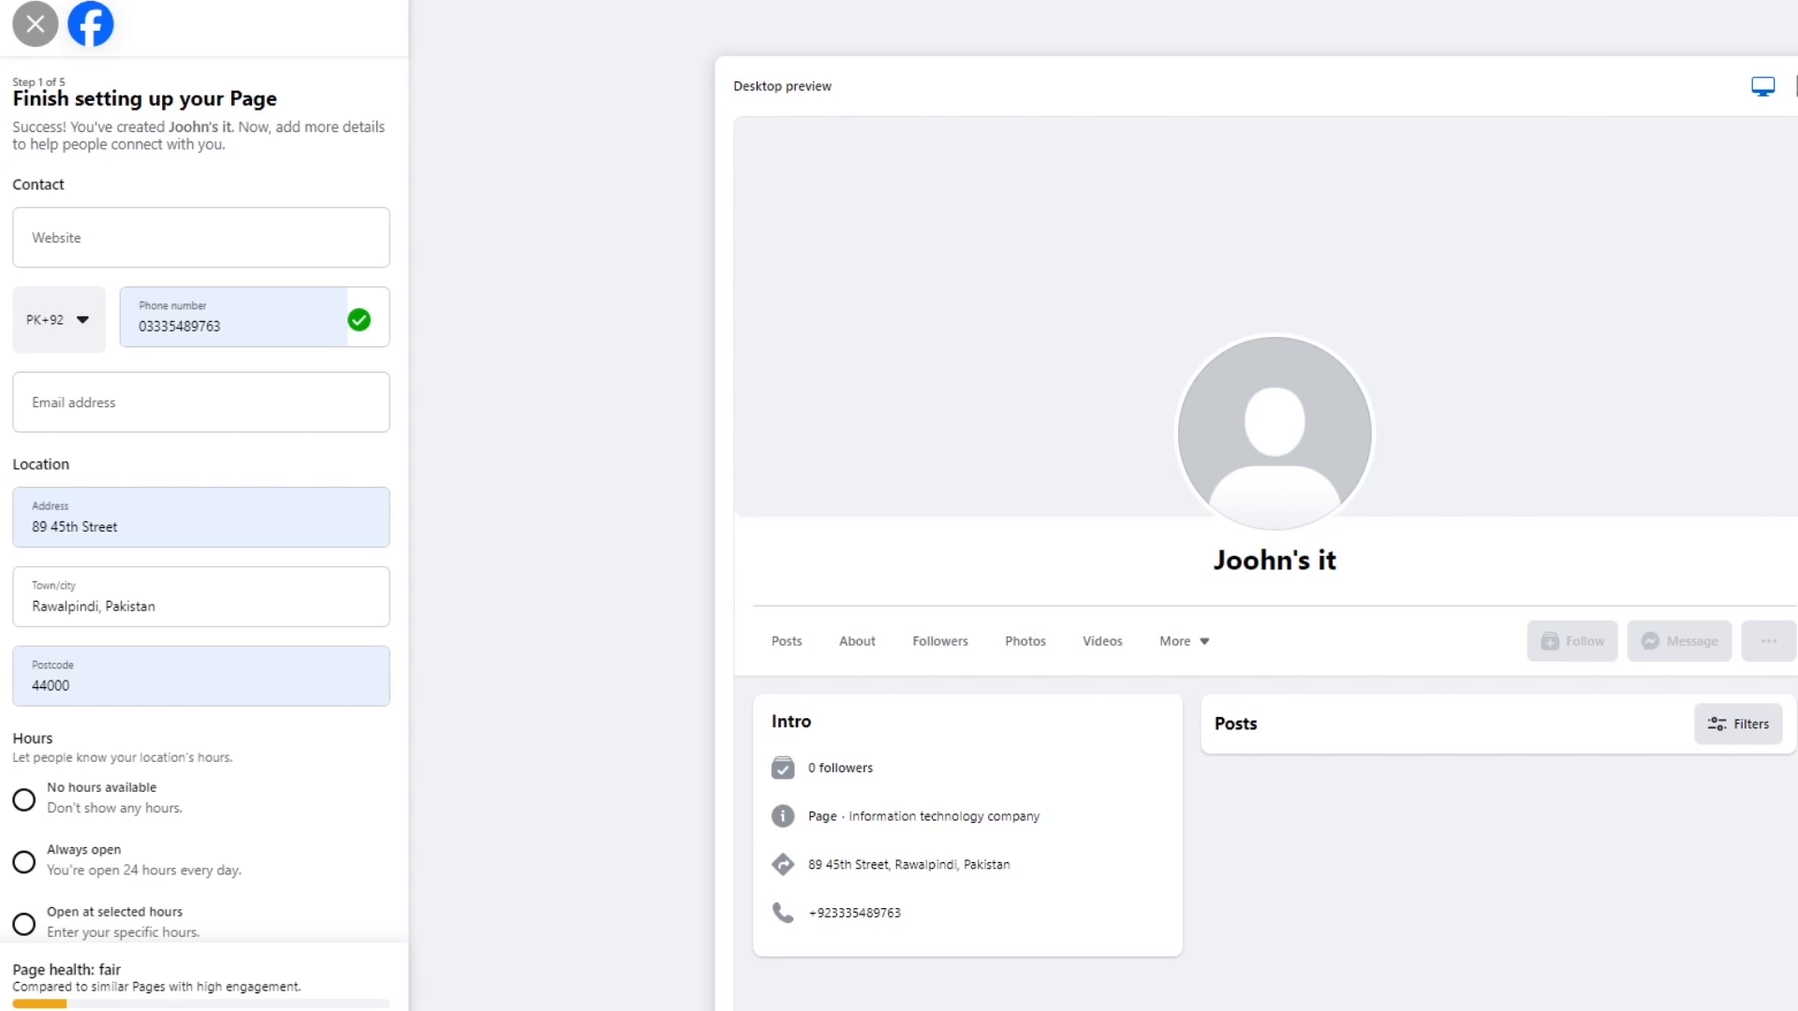
Paste the contact email address, leave the website empty, and set the Page's hours to Always open.
{"action": "left_click", "coordinate": [128, 405]}
{"action": "right_click", "coordinate": [131, 408]}
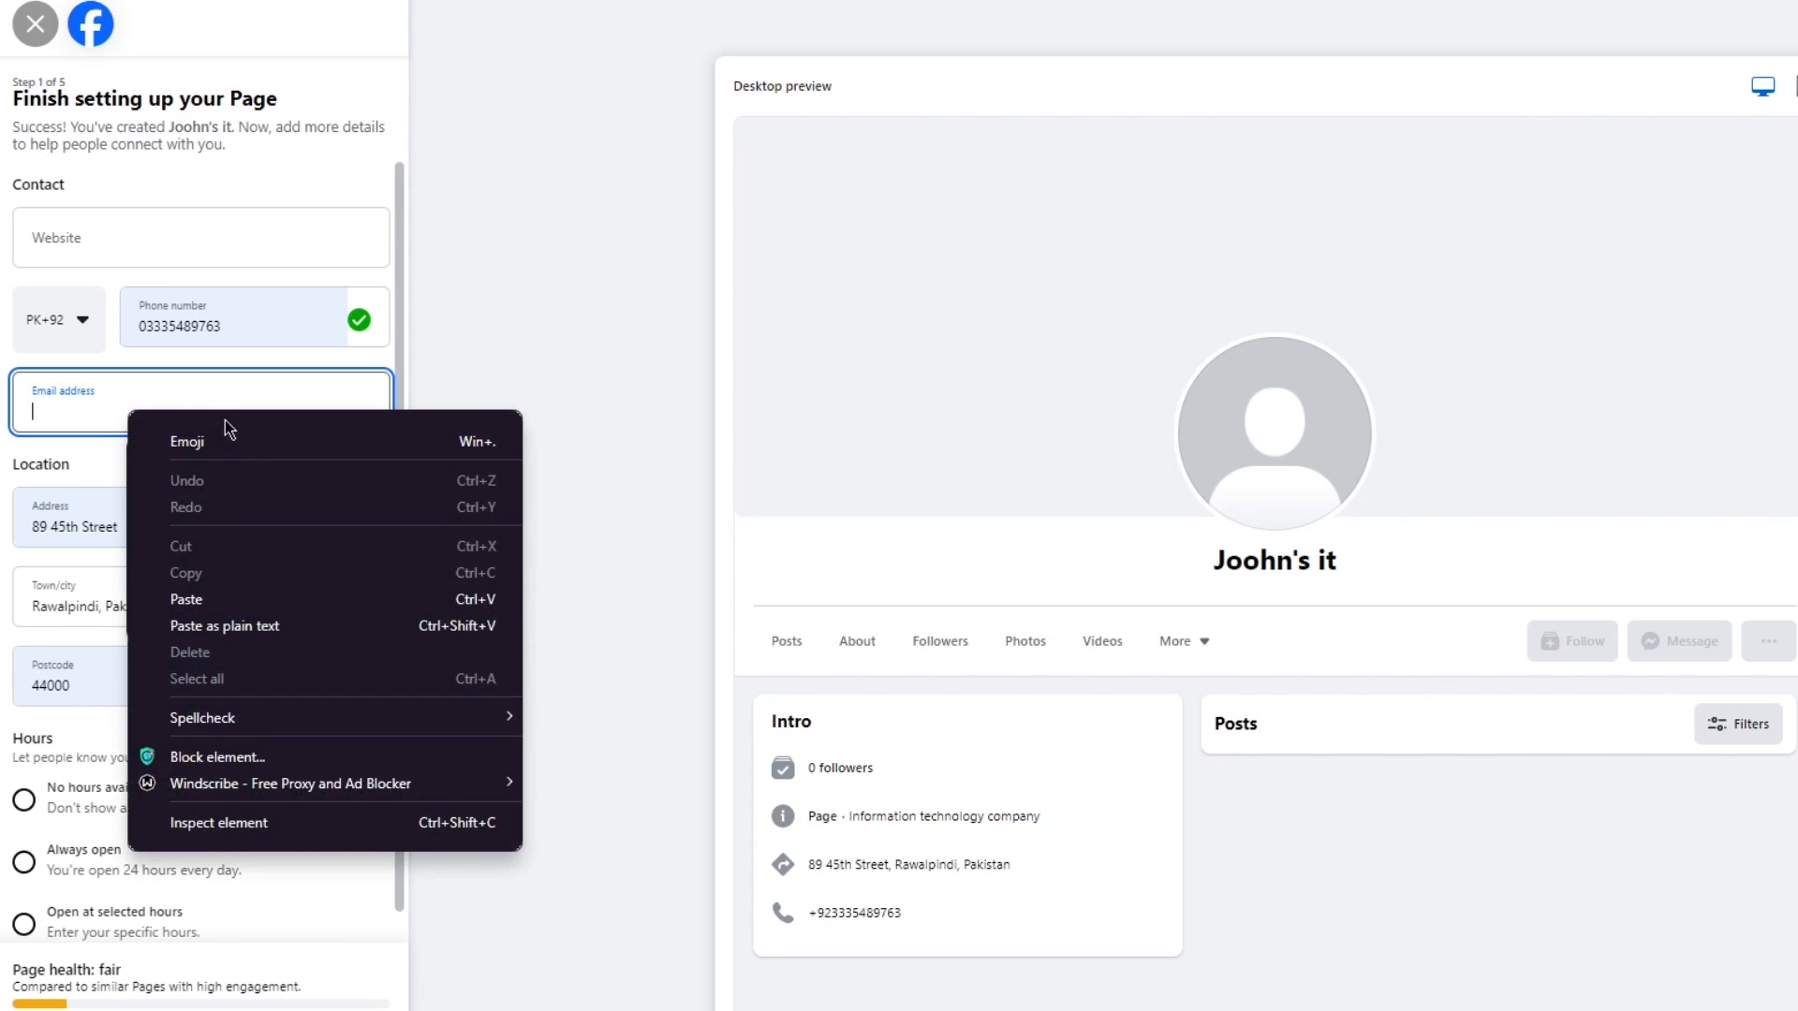
{"action": "left_click", "coordinate": [198, 586]}
{"action": "left_click", "coordinate": [140, 234]}
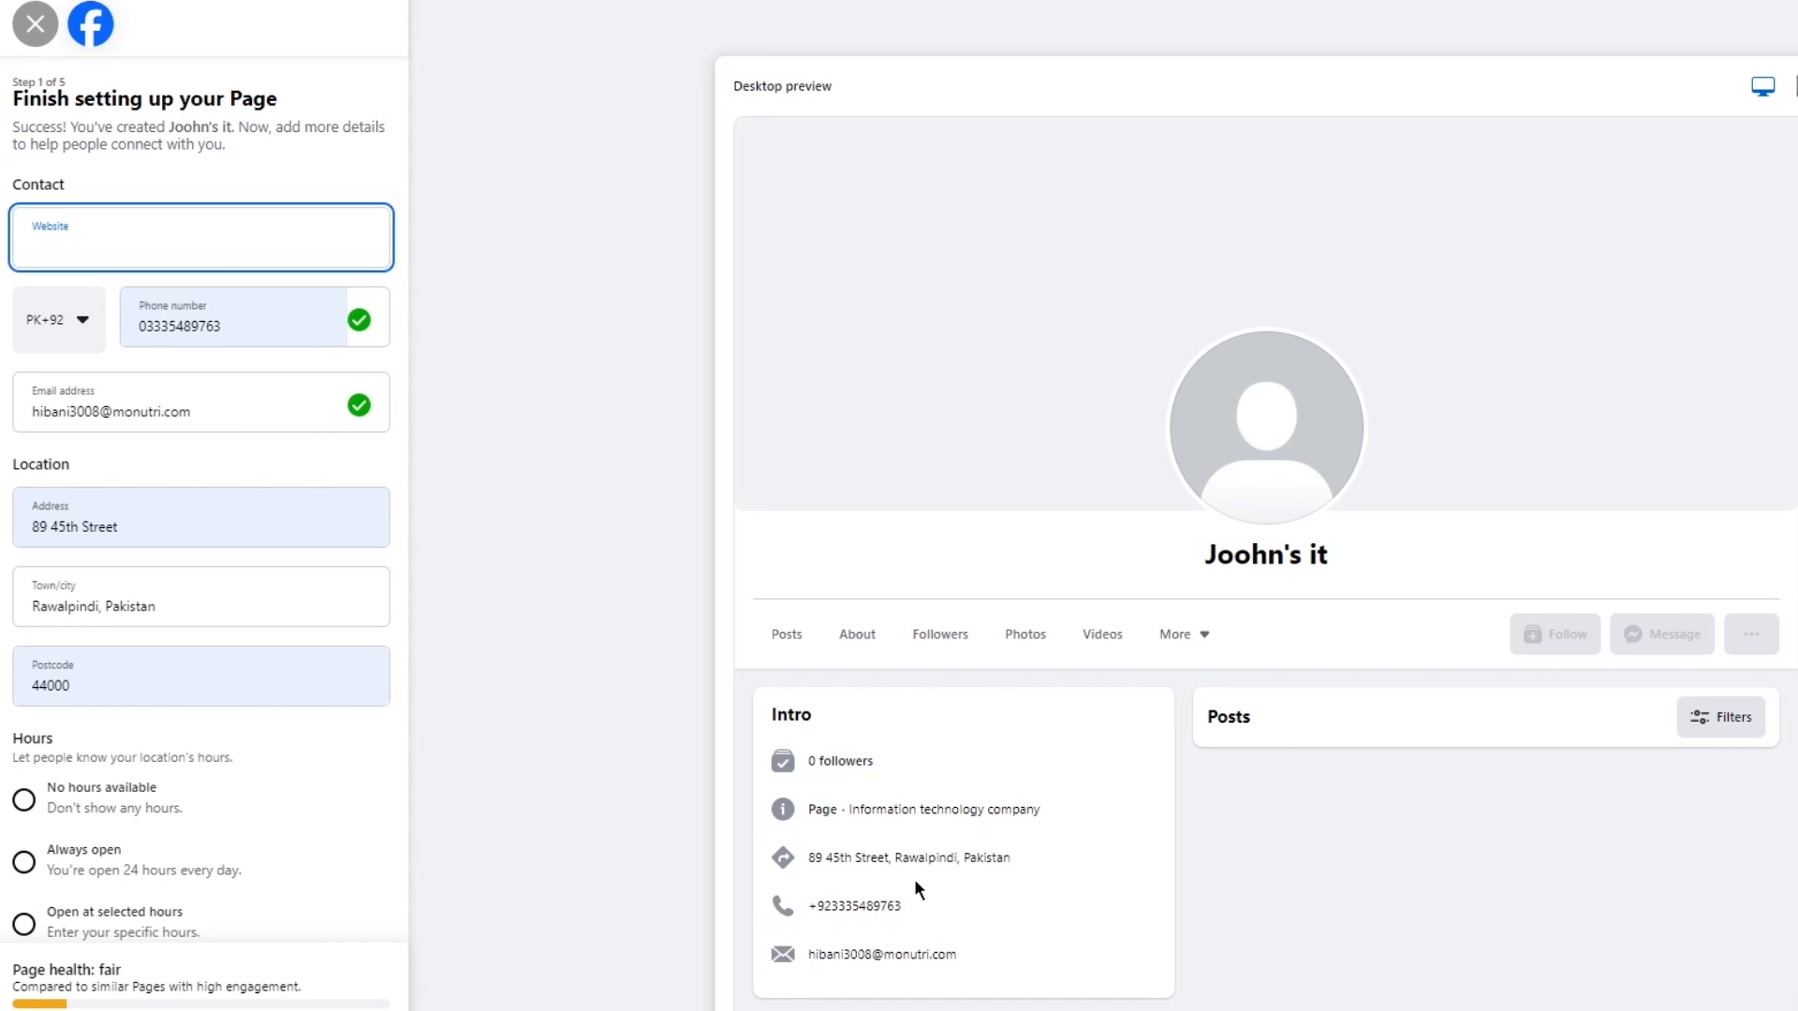
{"action": "scroll", "coordinate": [169, 674], "scroll_direction": "down", "scroll_amount": 1}
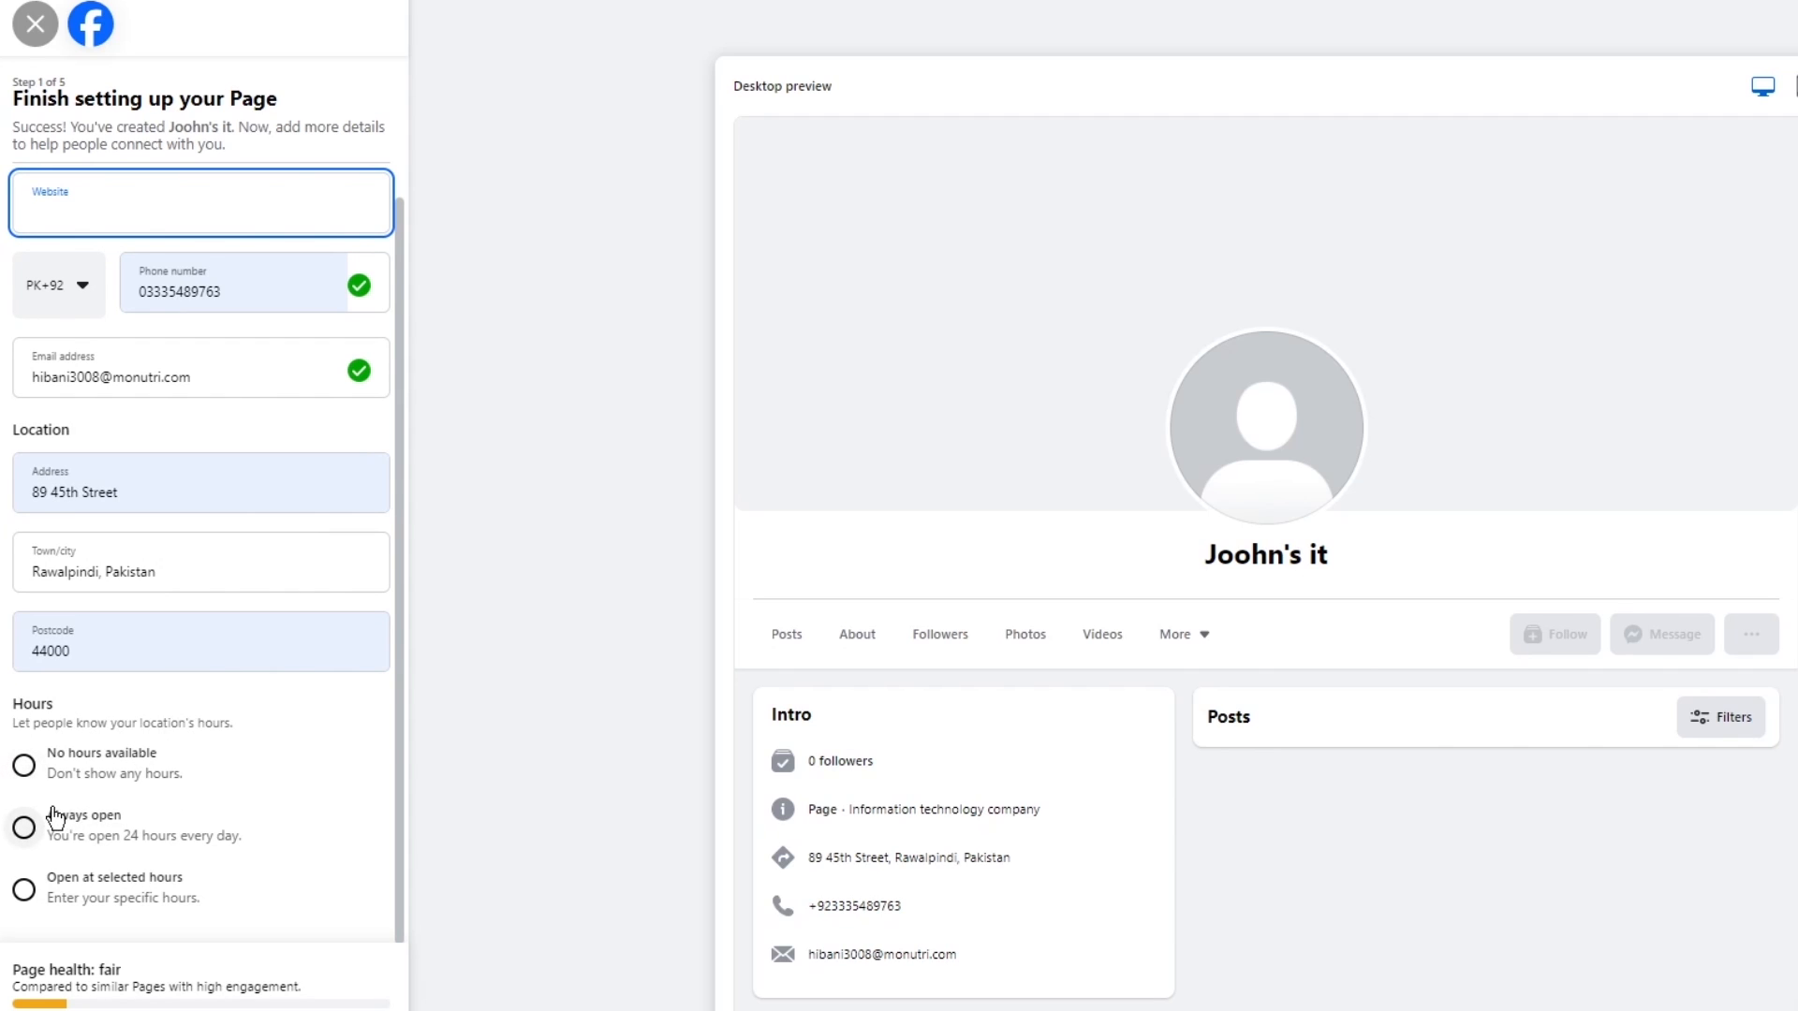
{"action": "left_click", "coordinate": [59, 839]}
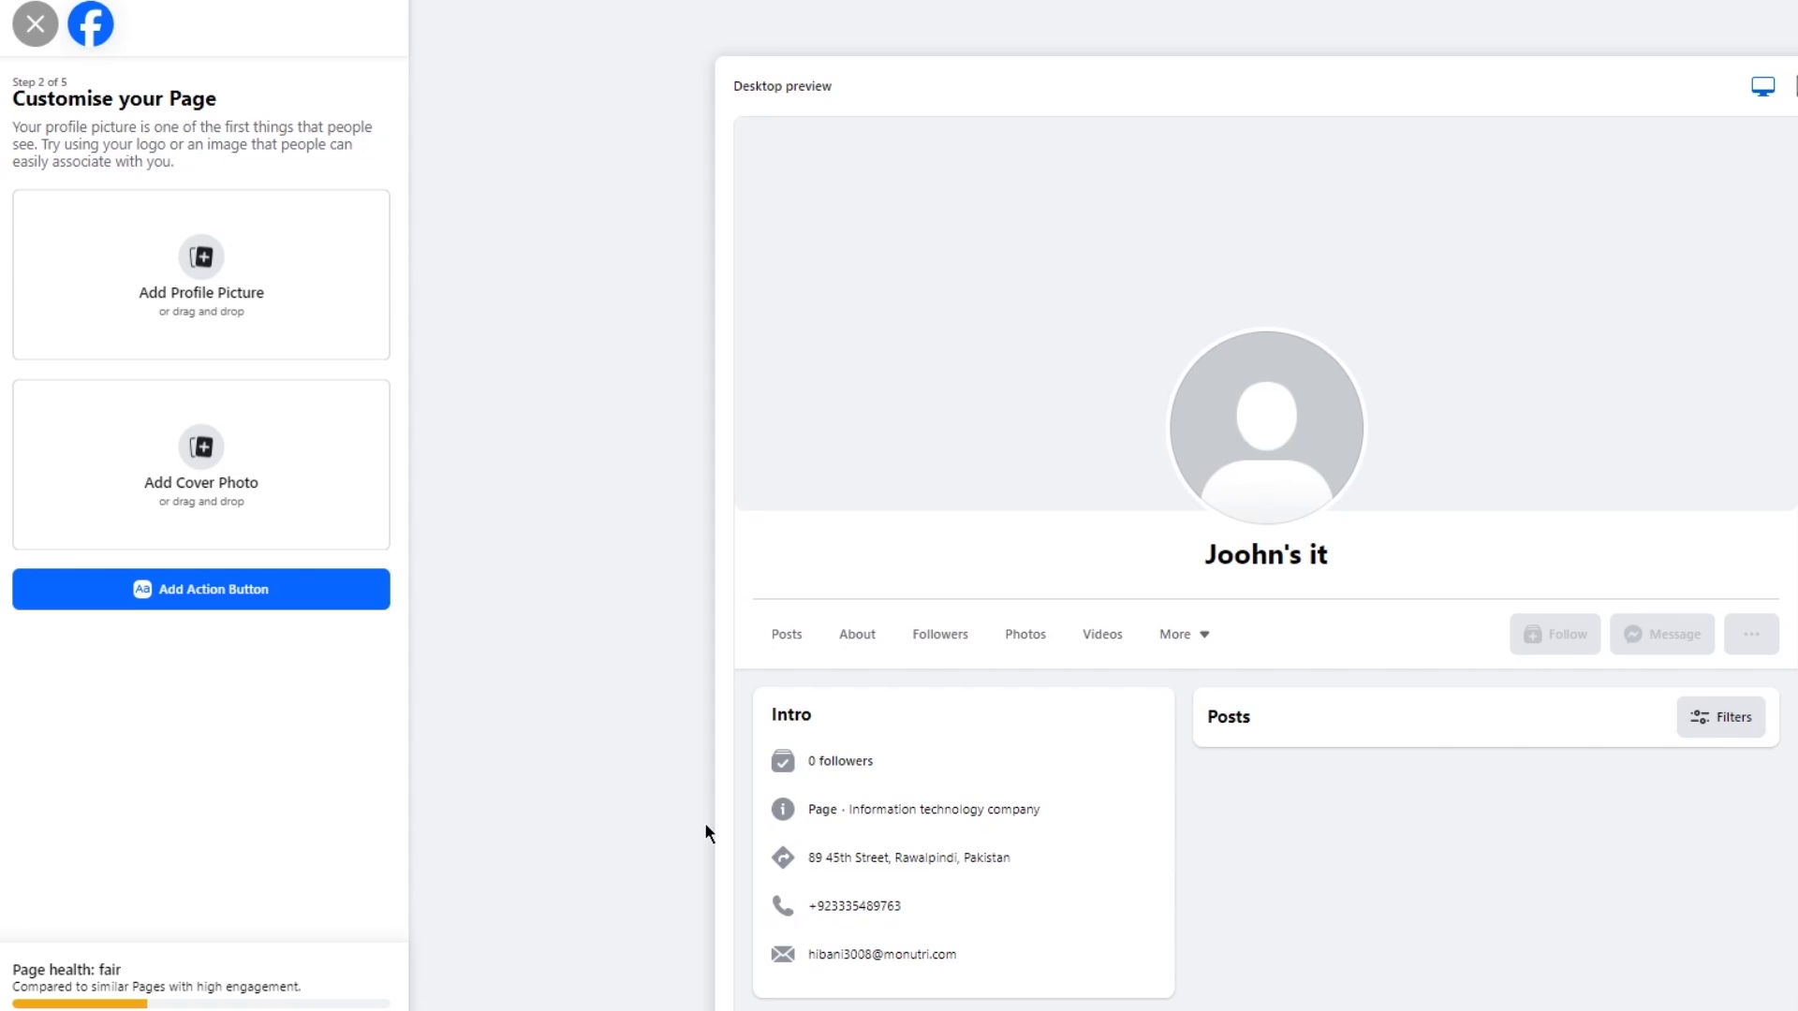
Advance past the Page customisation, WhatsApp connection and audience-building stages without adding anything.
{"action": "left_click", "coordinate": [295, 1010]}
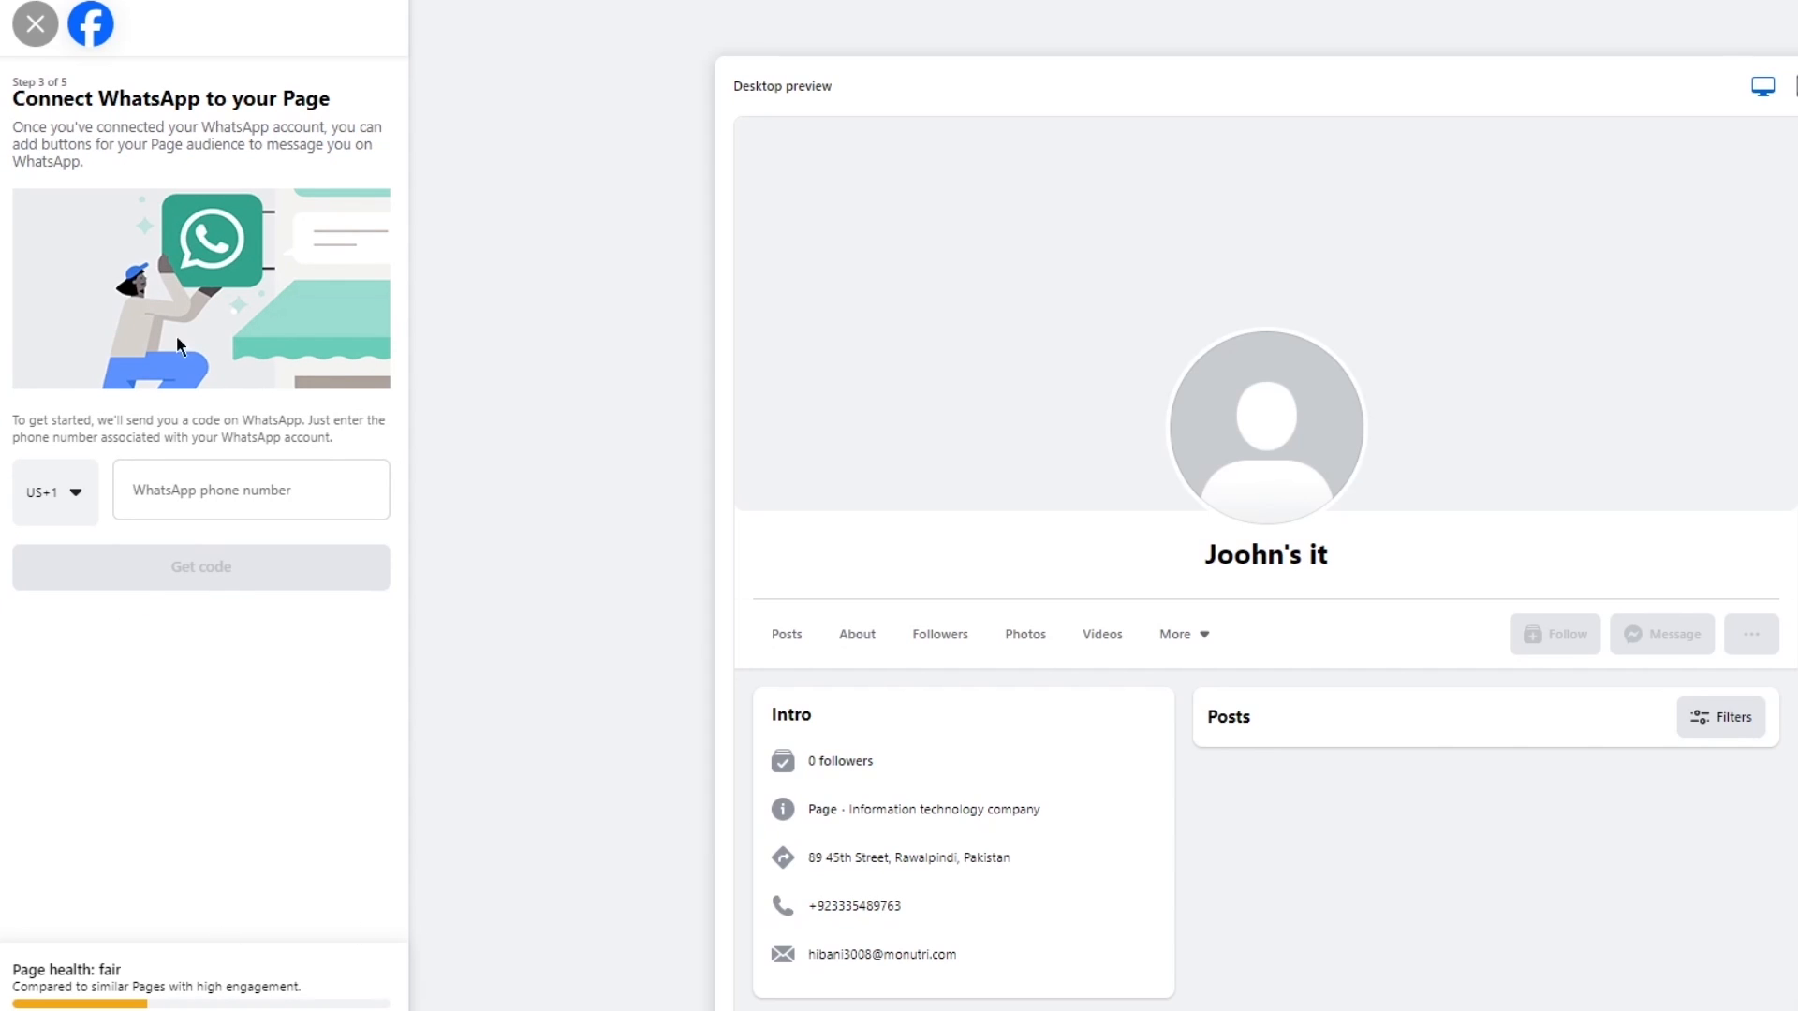
{"action": "left_click", "coordinate": [288, 1010]}
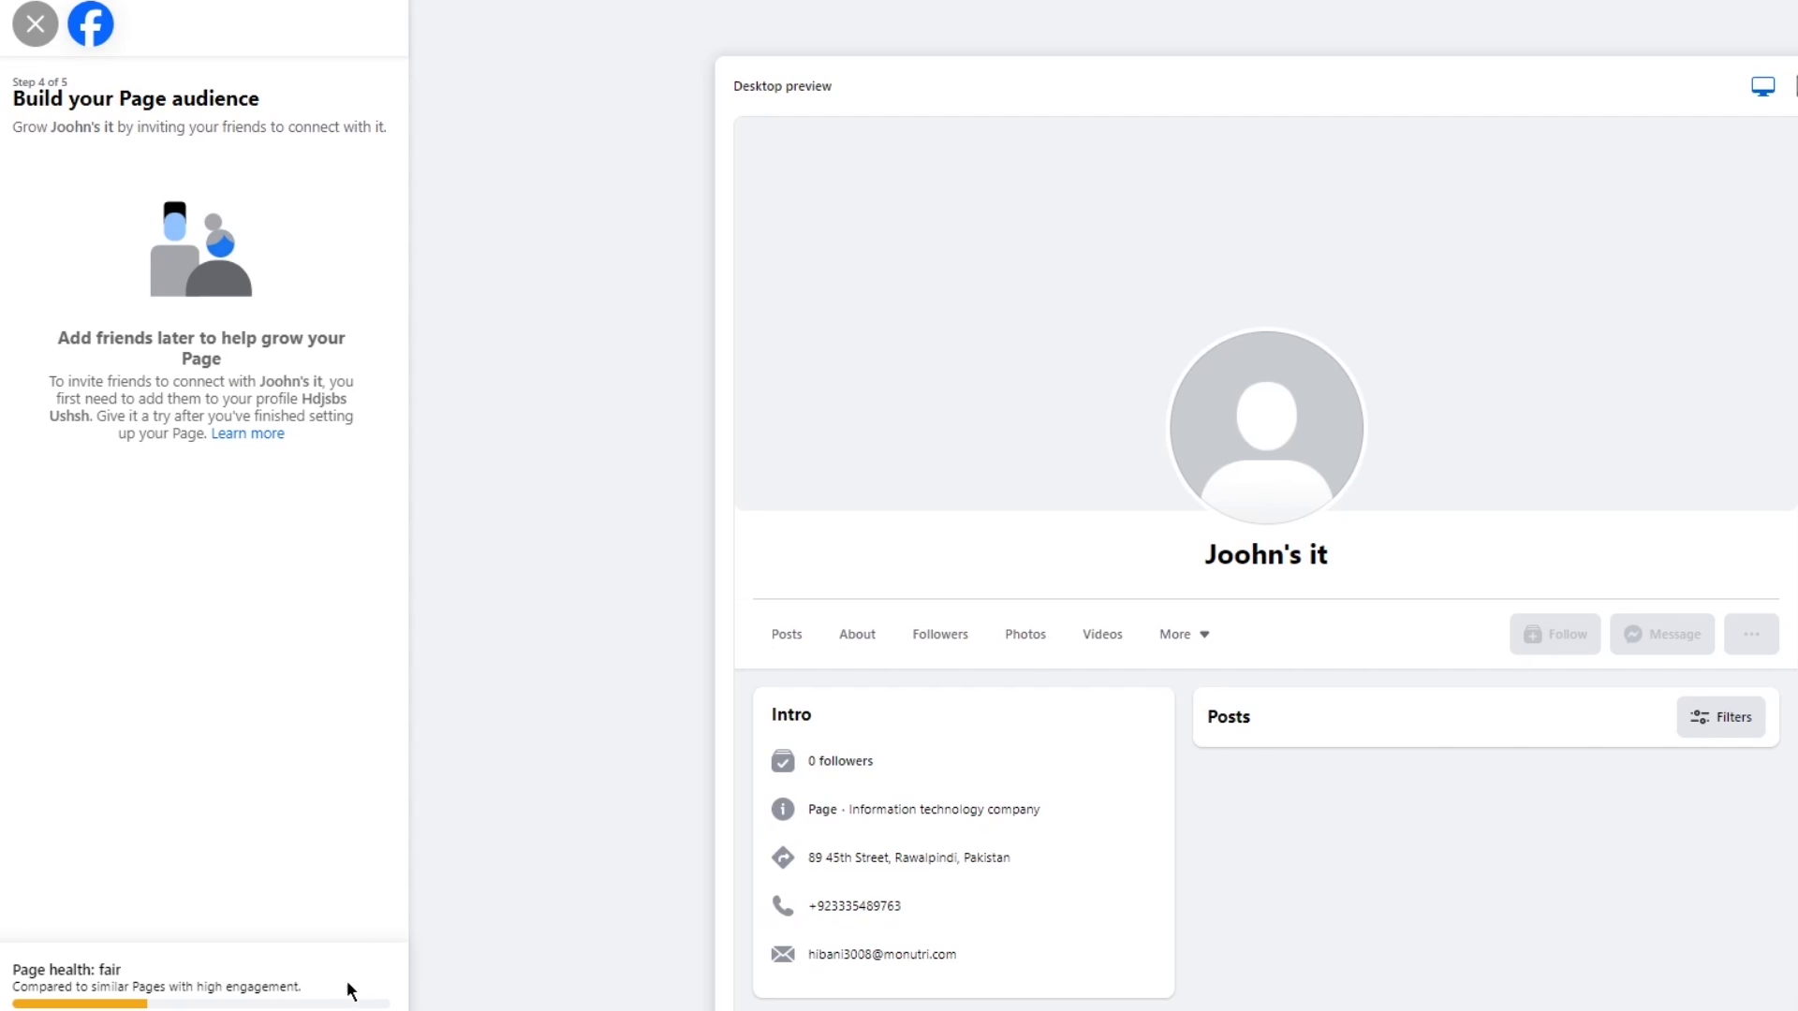
{"action": "left_click", "coordinate": [290, 1010]}
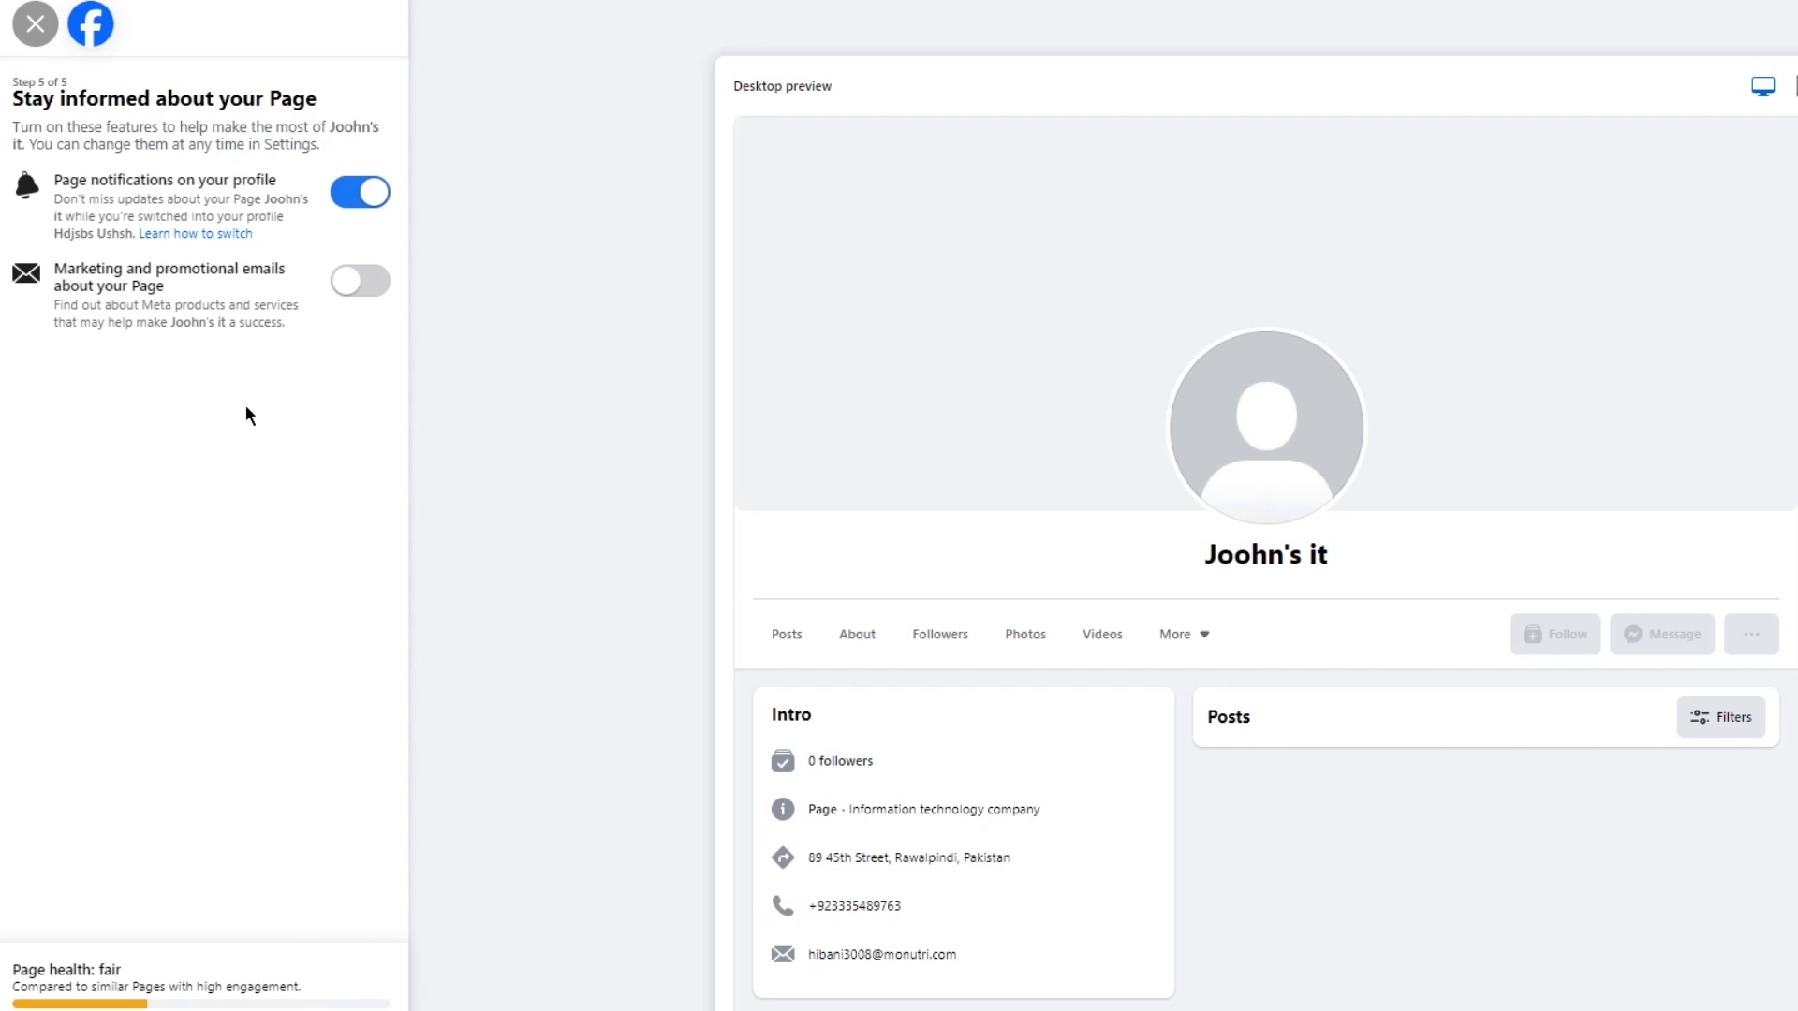
Toggle the marketing and promotional emails option, finish the Page setup and dismiss the welcome message.
{"action": "left_click", "coordinate": [362, 286]}
{"action": "left_click", "coordinate": [363, 292]}
{"action": "left_click", "coordinate": [358, 287]}
{"action": "left_click", "coordinate": [364, 293]}
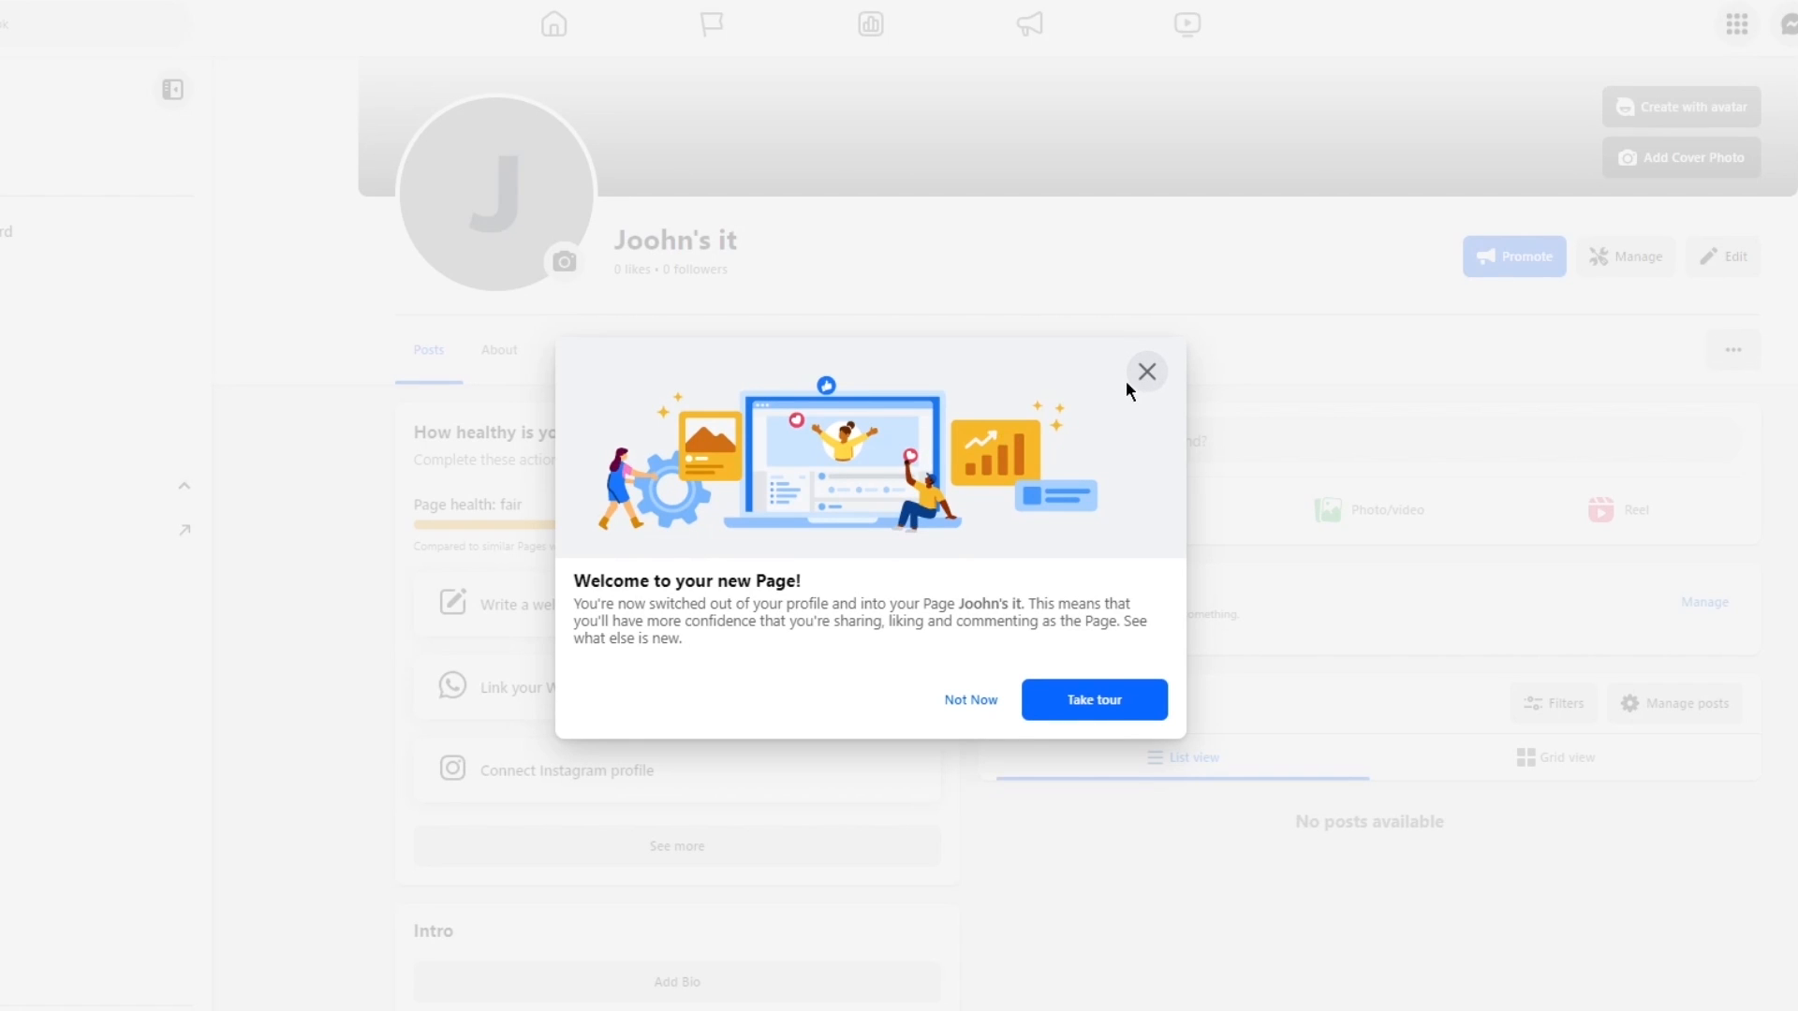
{"action": "left_click", "coordinate": [1138, 371]}
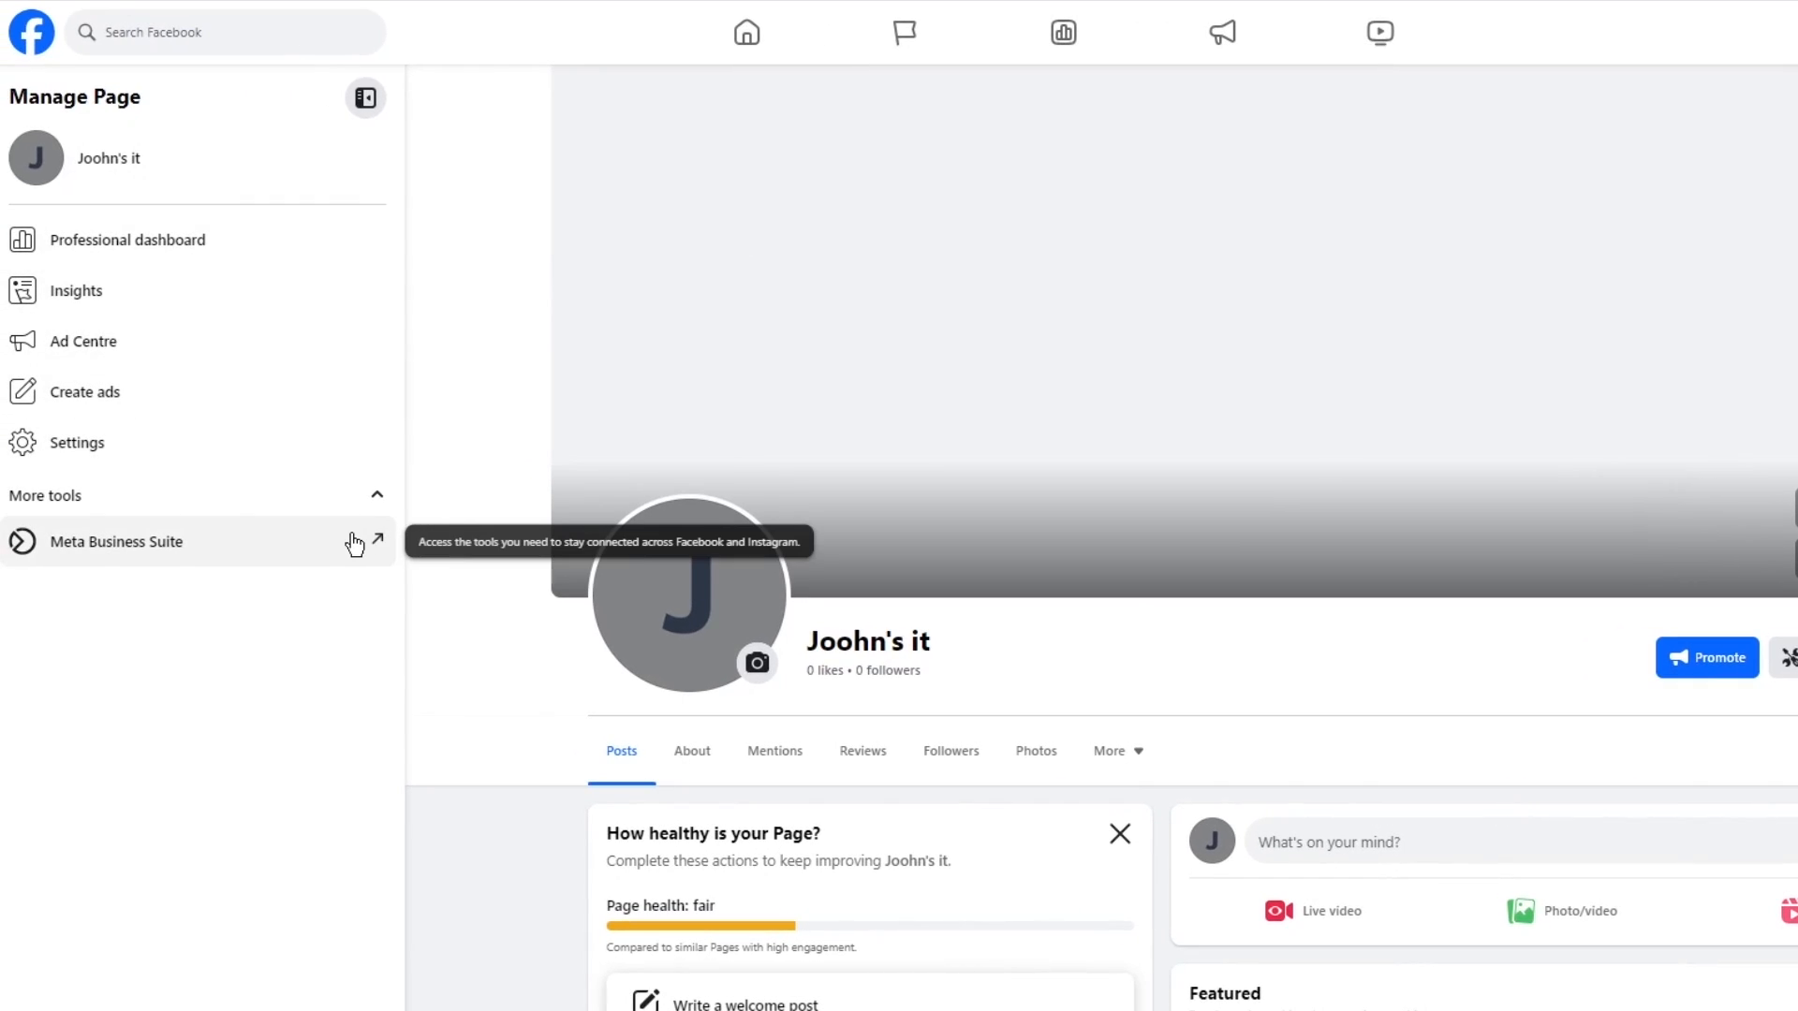
Open Meta Business Suite for the Joohn's it Page and view the list of business assets.
{"action": "left_click", "coordinate": [354, 543]}
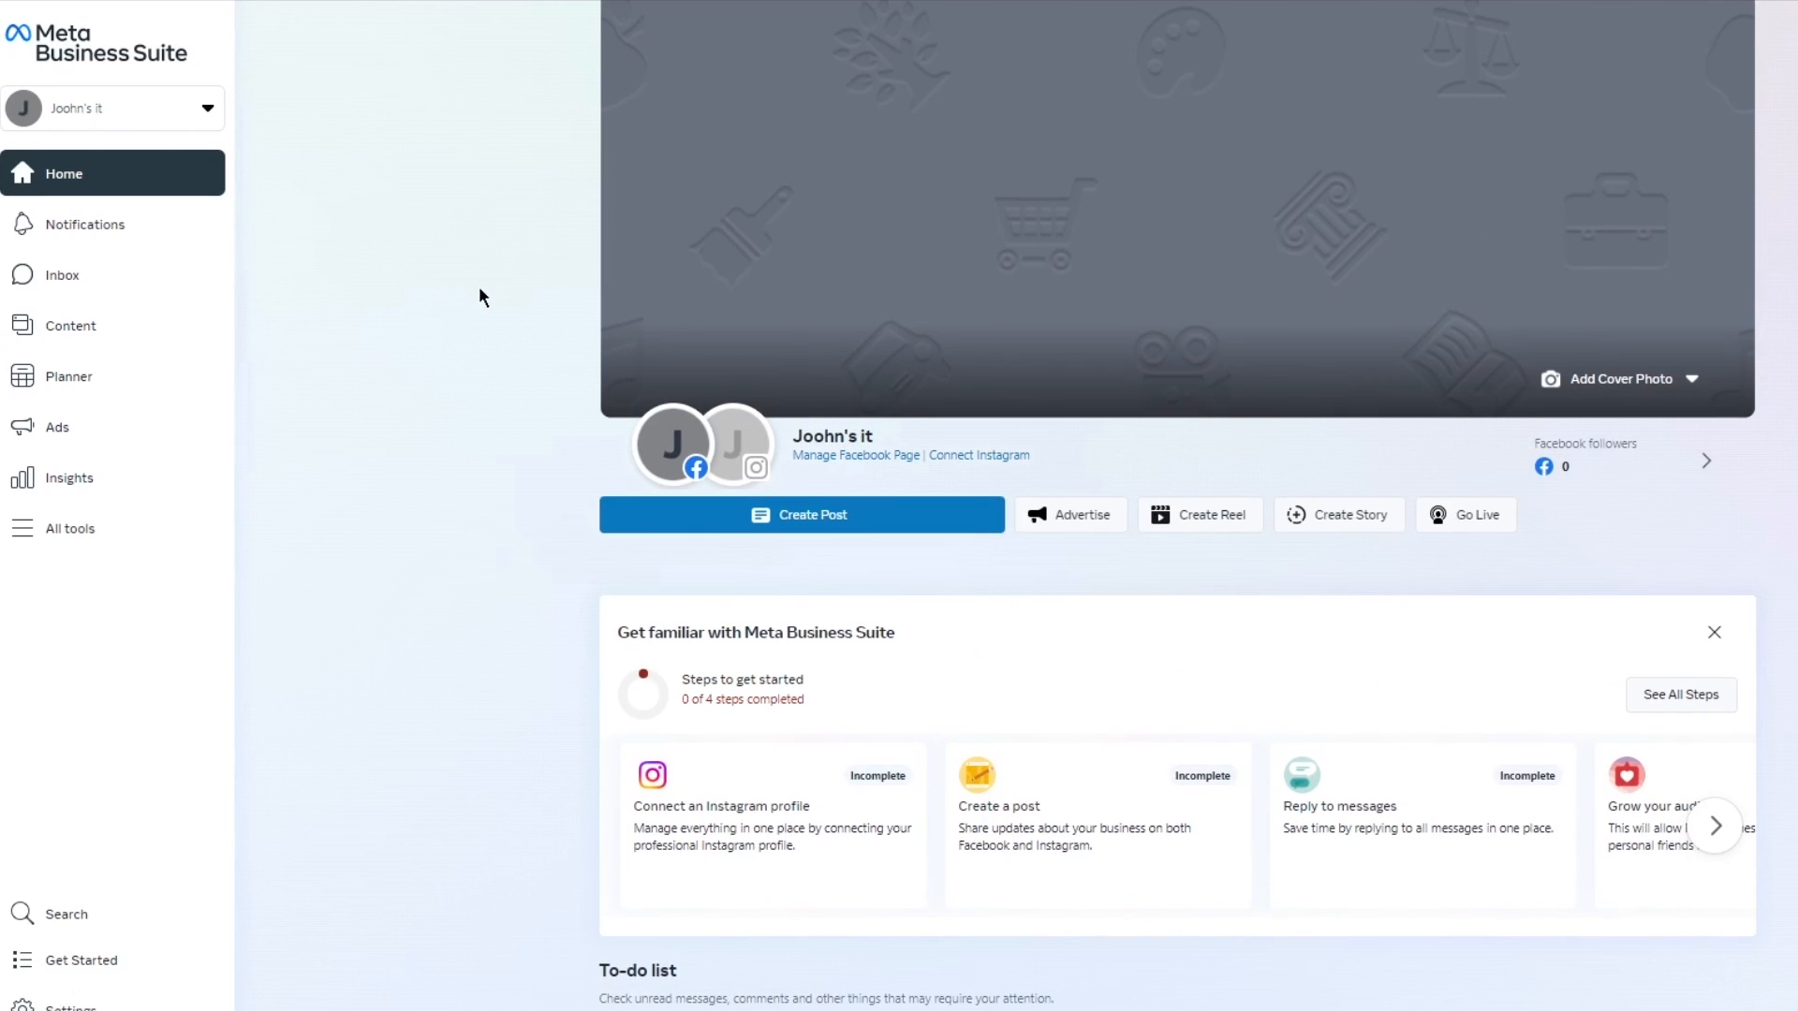
{"action": "left_click", "coordinate": [184, 112]}
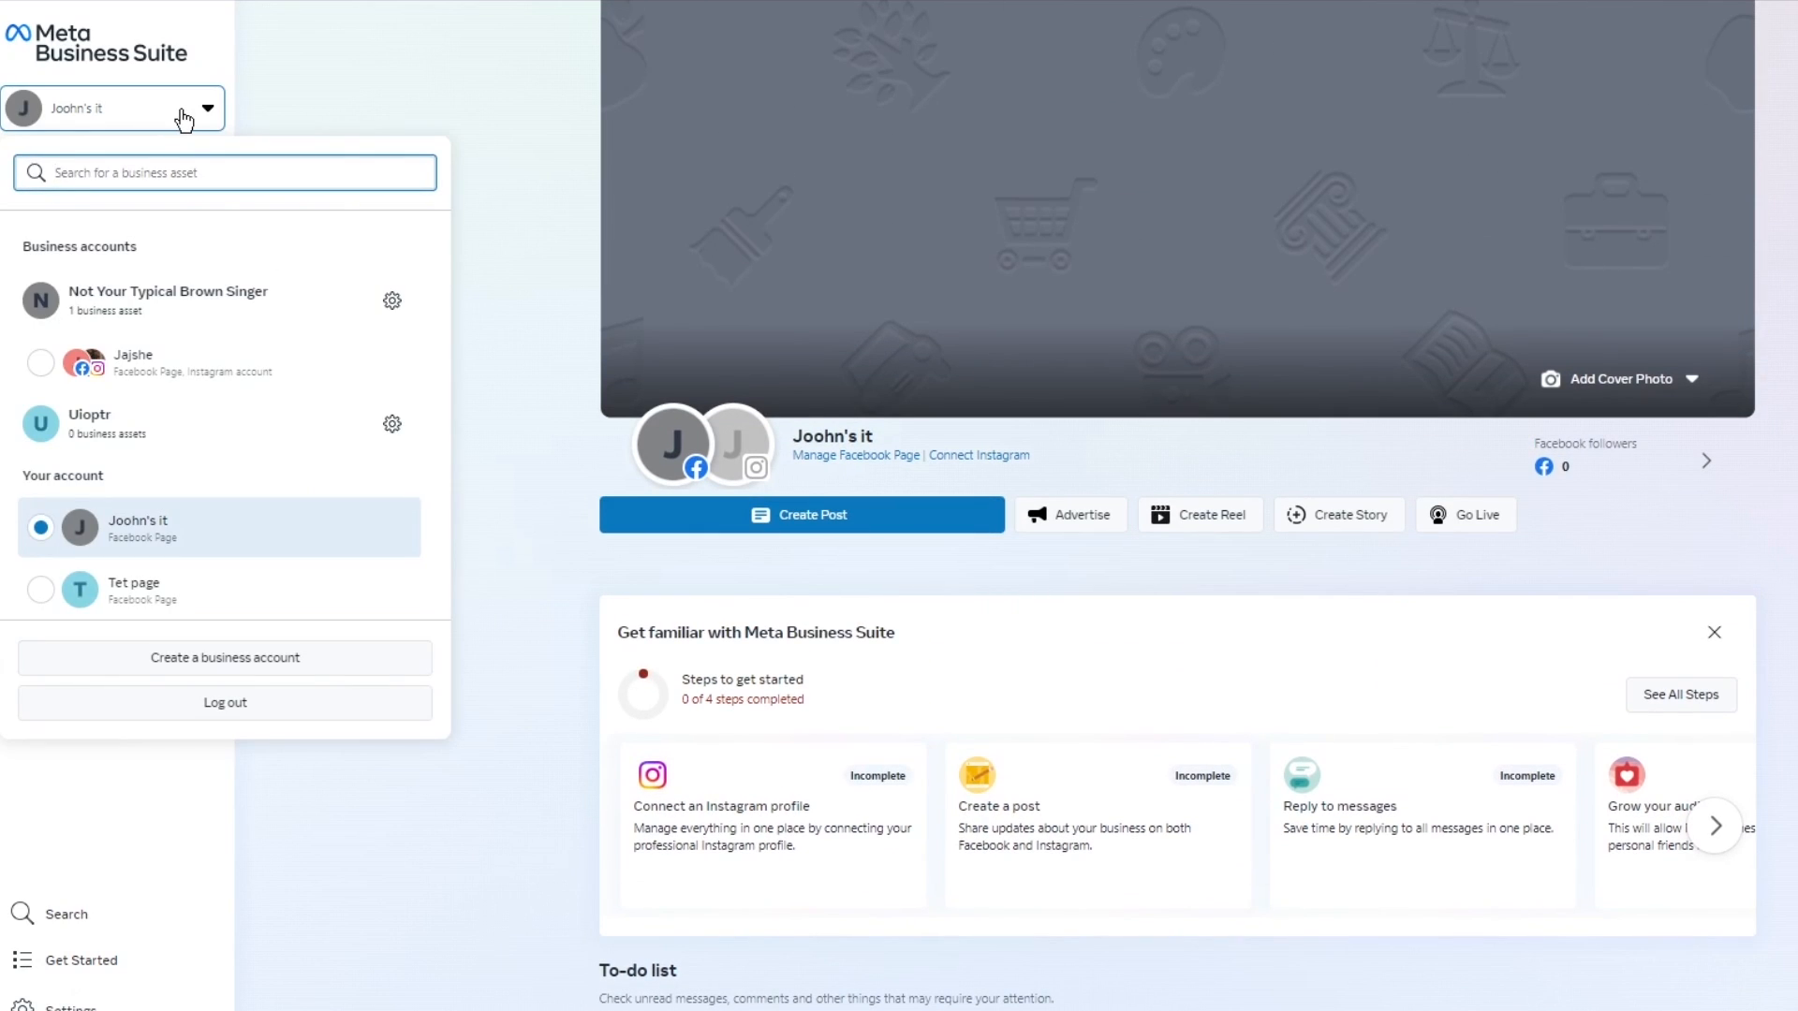
{"action": "left_click", "coordinate": [184, 118]}
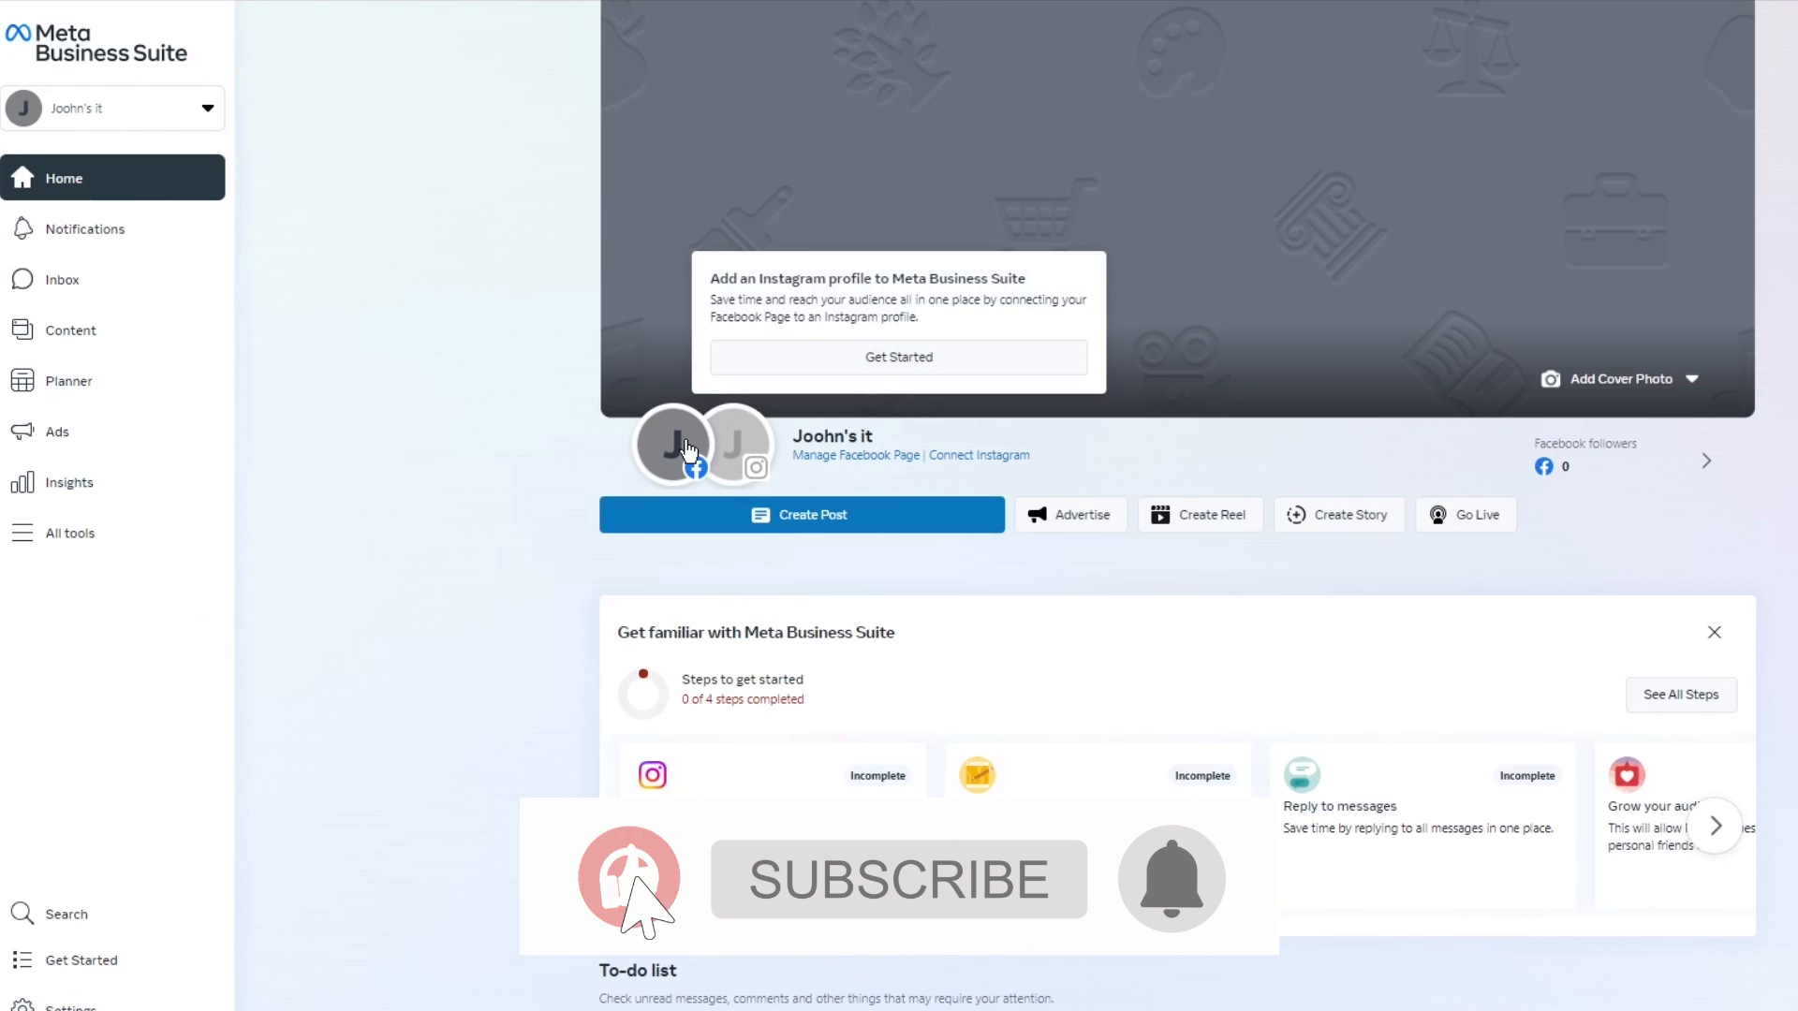
Examine the Business Suite home page, including the posting options, getting-started steps, to-do list, marketing content and recent ads.
{"action": "mouse_move", "coordinate": [684, 452]}
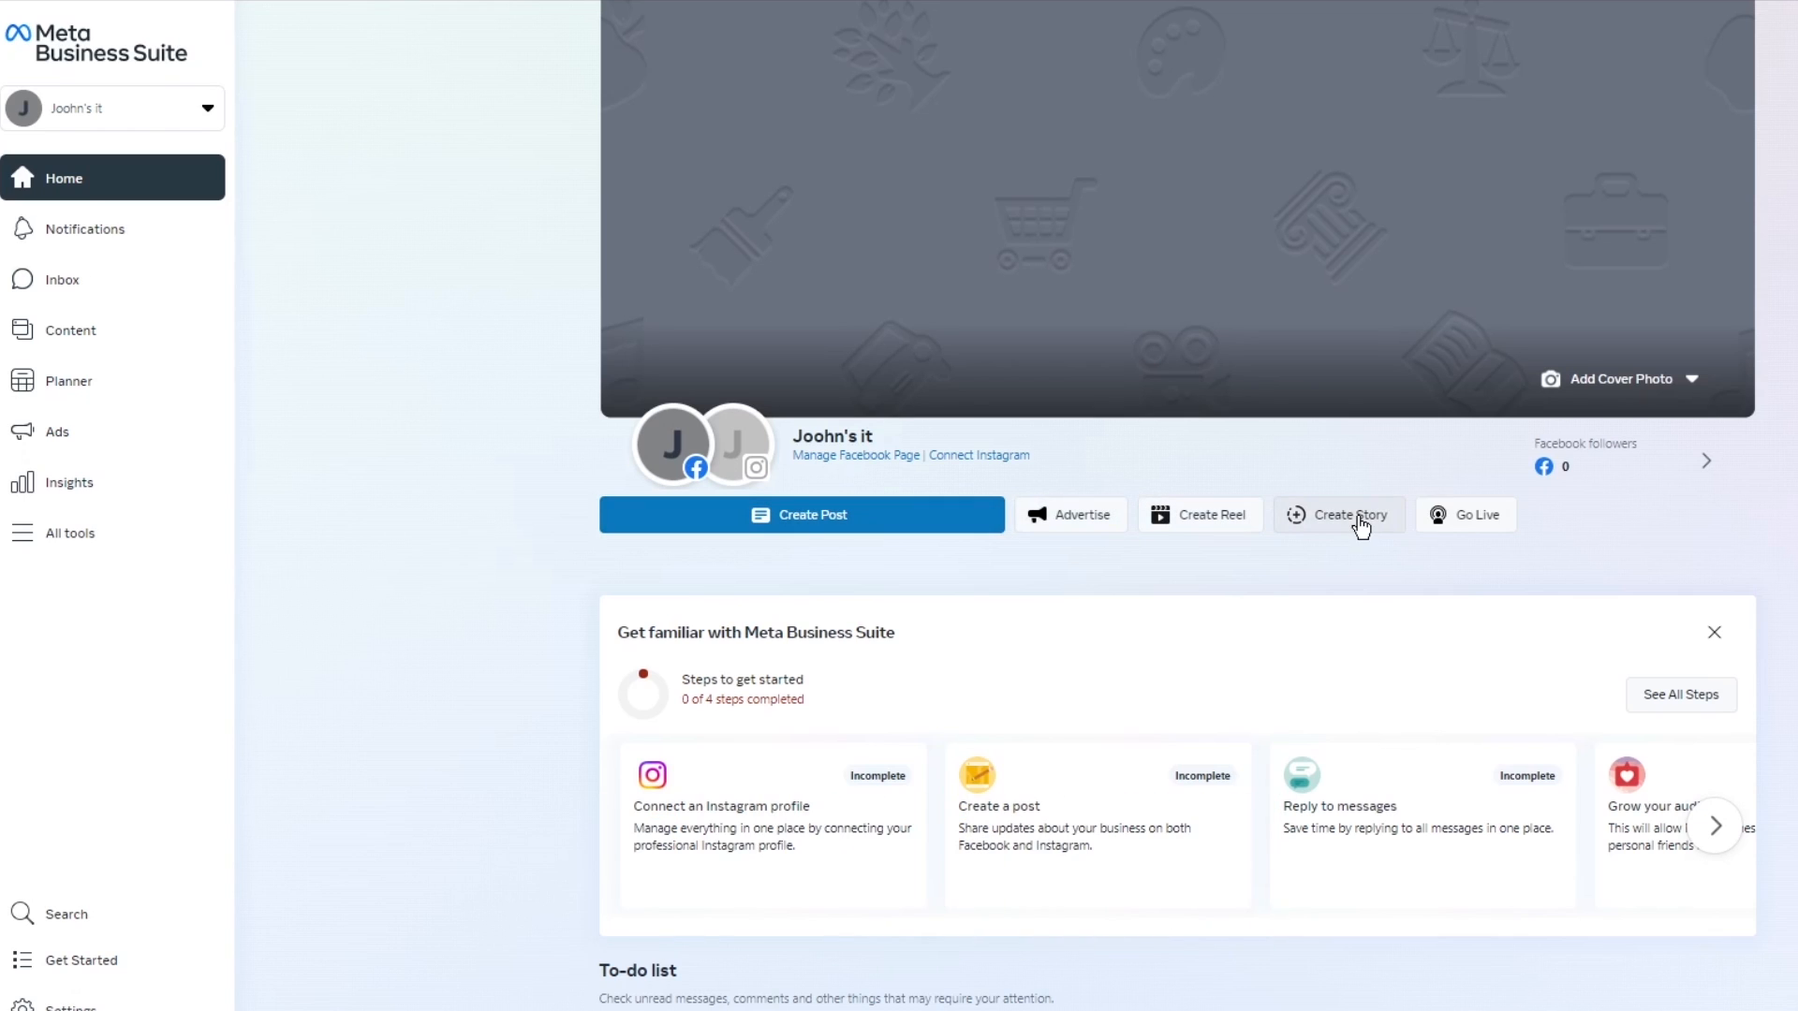
{"action": "scroll", "coordinate": [1718, 602], "scroll_direction": "down", "scroll_amount": 5}
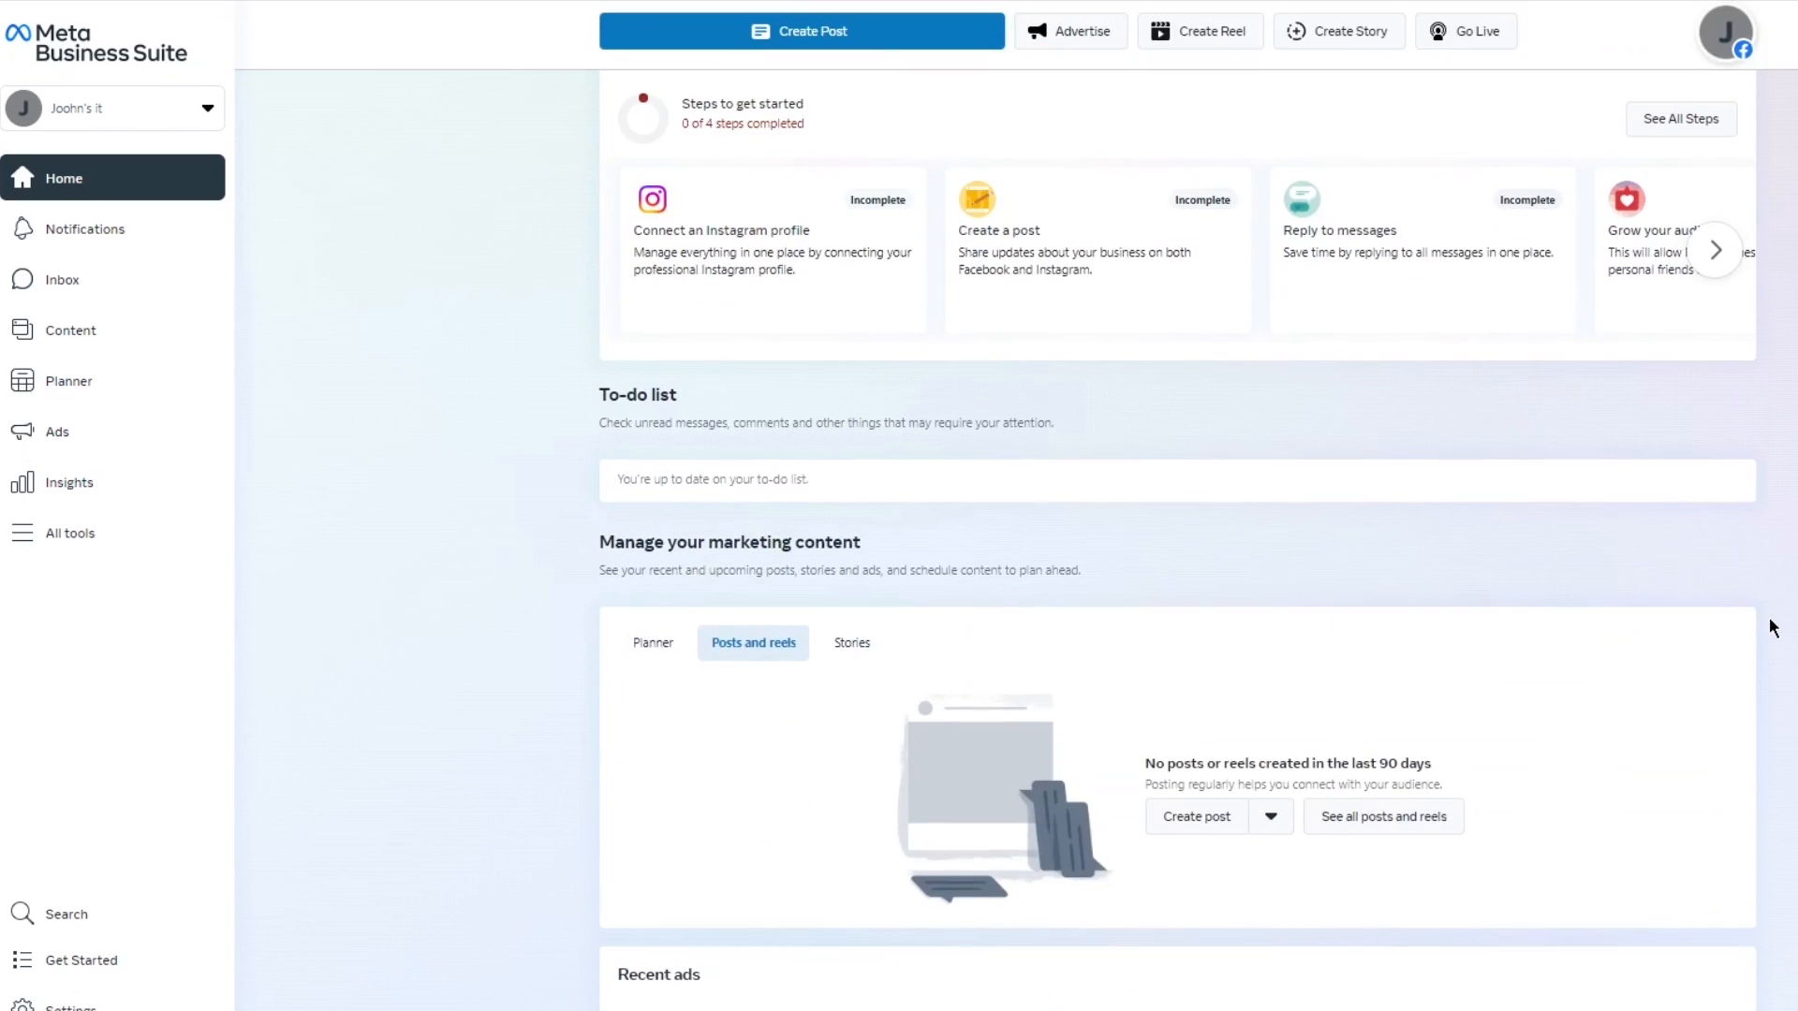
{"action": "scroll", "coordinate": [1741, 628], "scroll_direction": "up", "scroll_amount": 5}
{"action": "scroll", "coordinate": [964, 590], "scroll_direction": "down", "scroll_amount": 4}
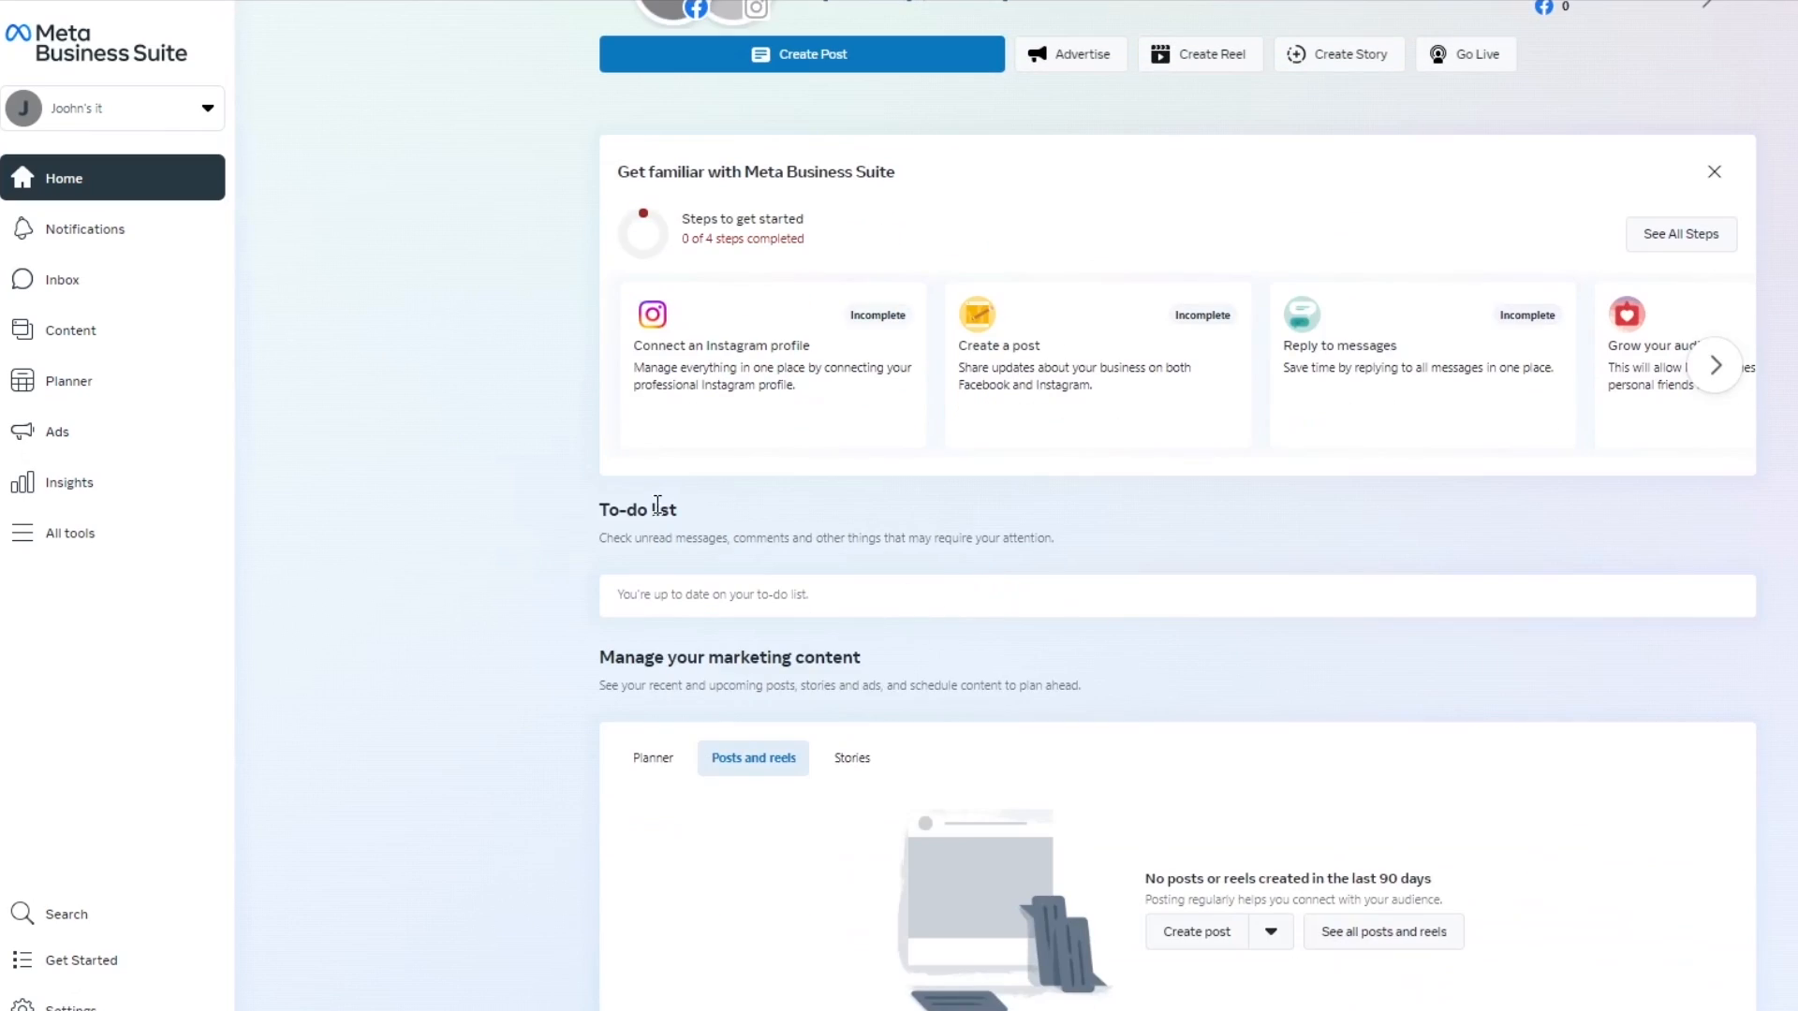
{"action": "scroll", "coordinate": [657, 506], "scroll_direction": "up", "scroll_amount": 3}
{"action": "scroll", "coordinate": [548, 508], "scroll_direction": "down", "scroll_amount": 6}
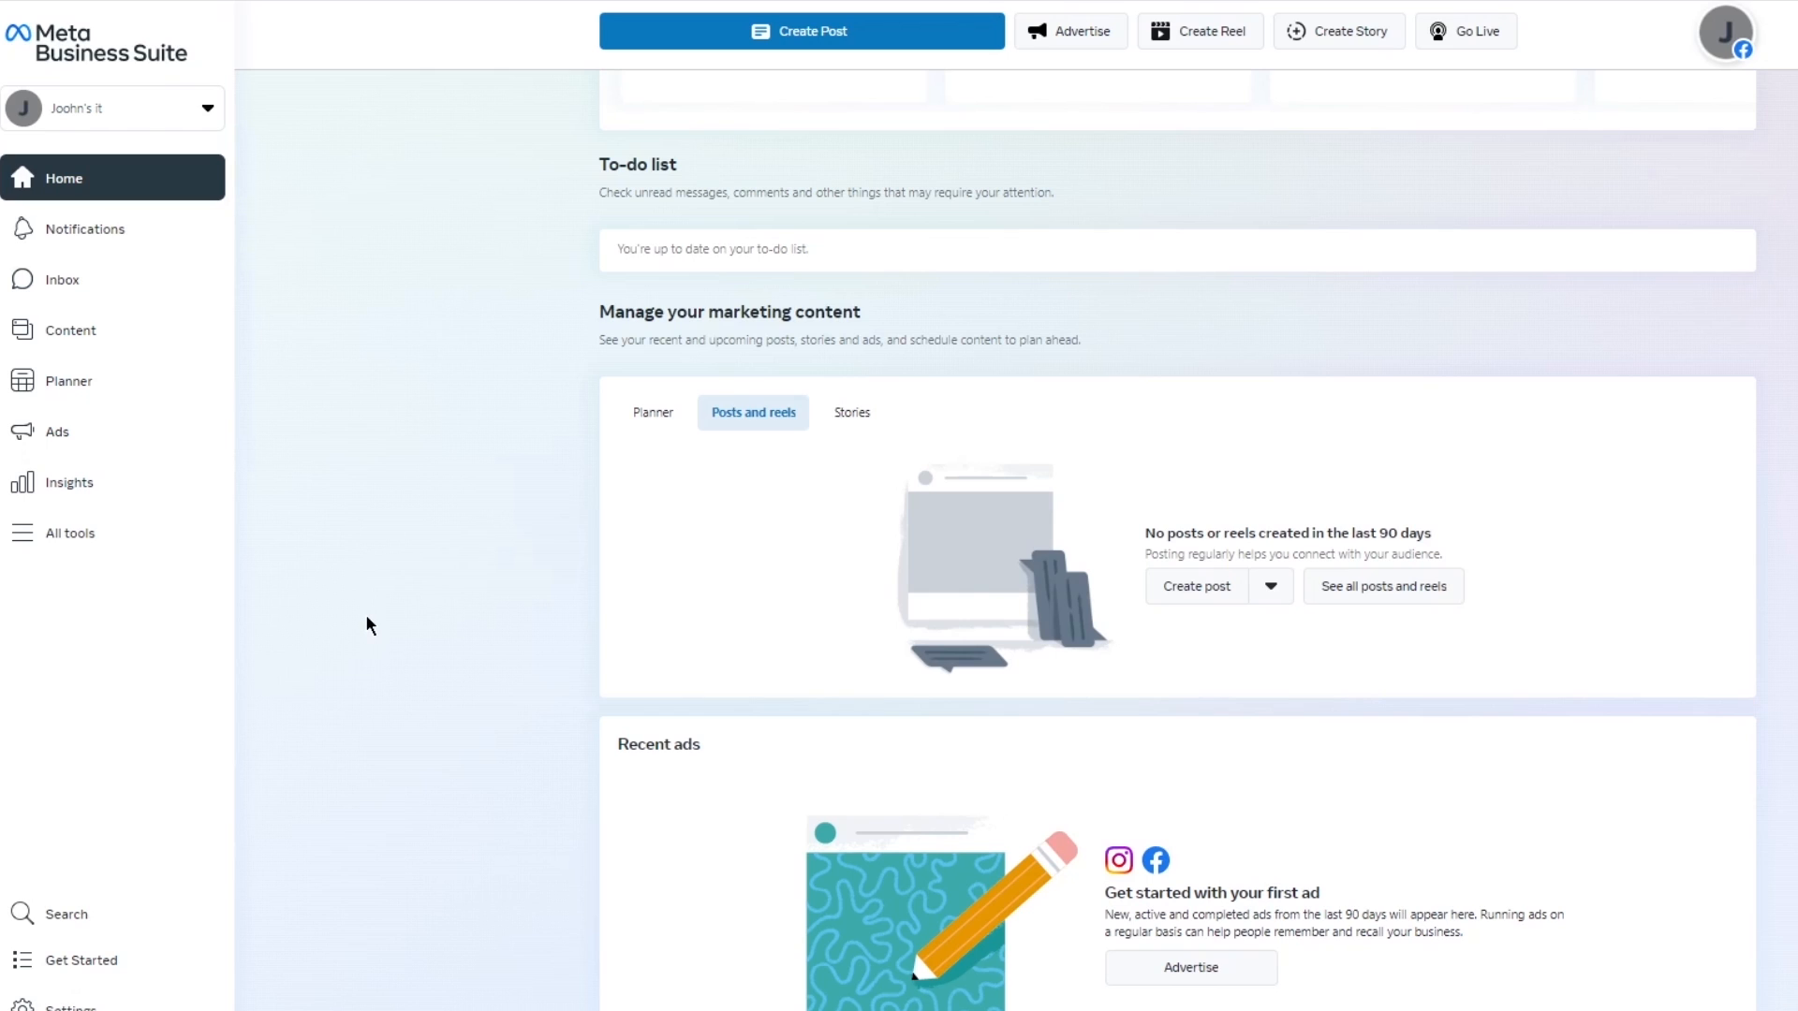
{"action": "scroll", "coordinate": [429, 610], "scroll_direction": "up", "scroll_amount": 9}
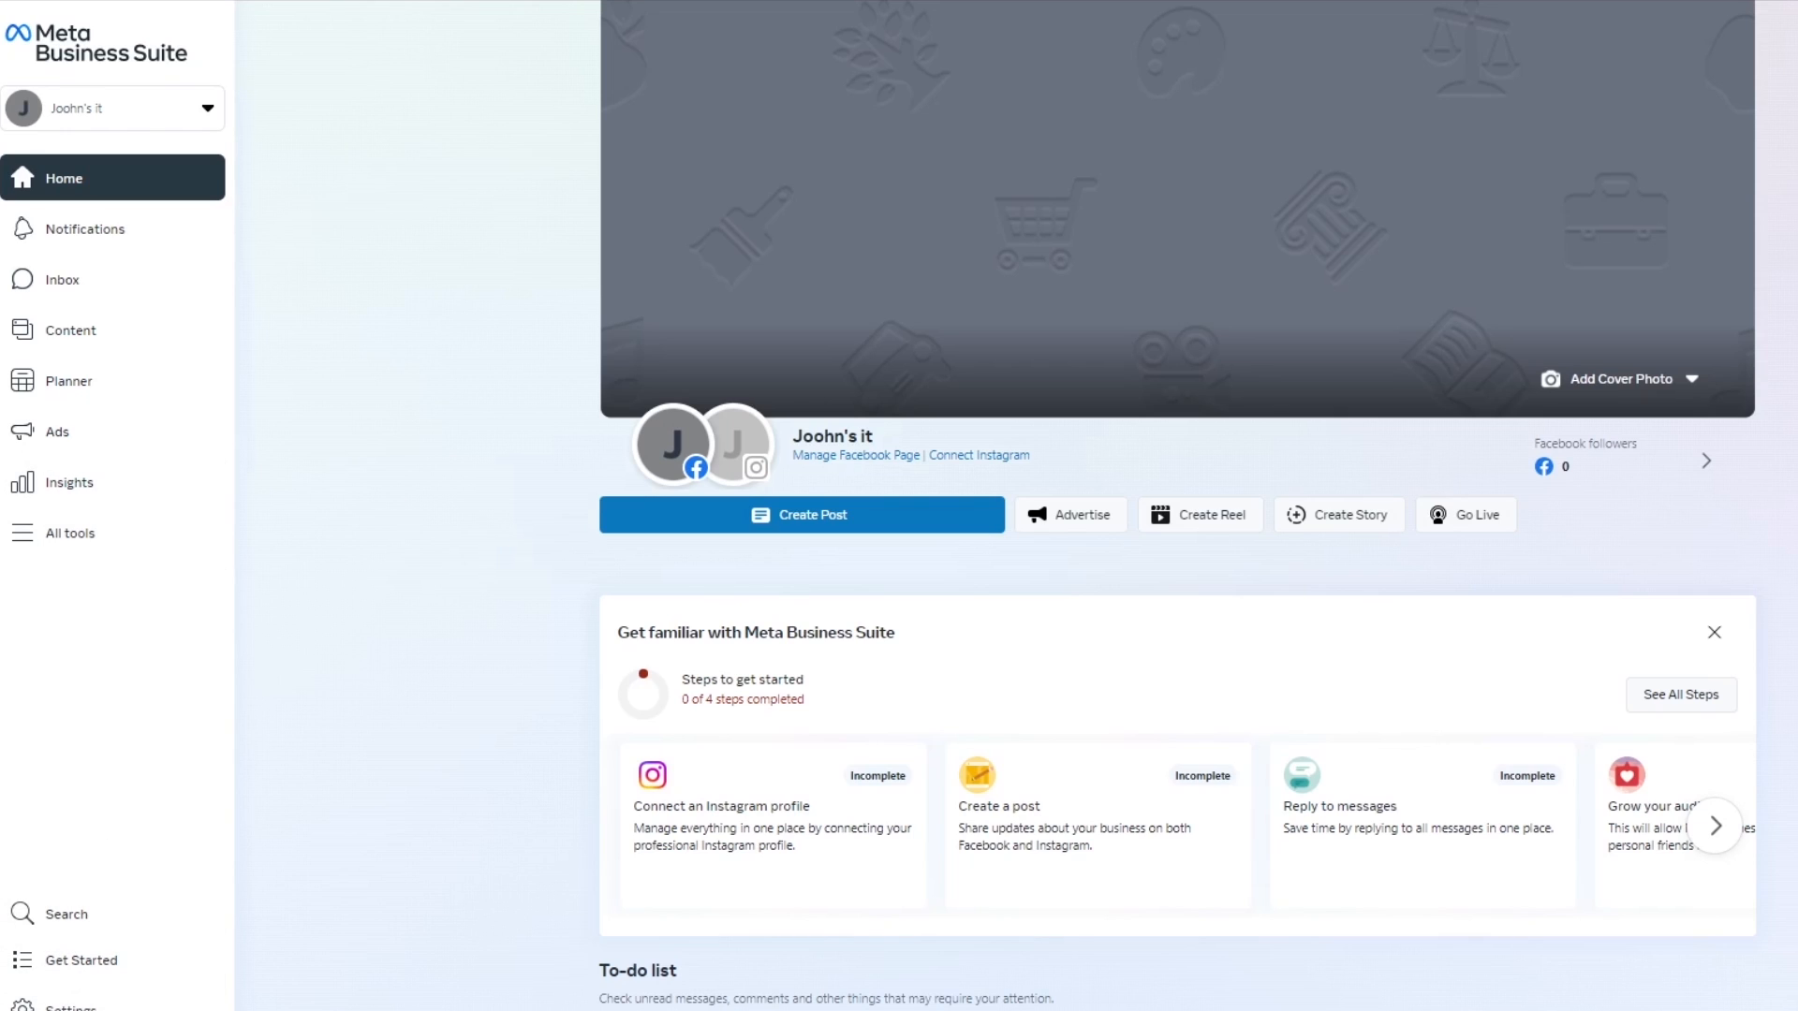
Go to business.facebook.com/settings to reach the Business Manager business selection.
{"action": "left_click", "coordinate": [334, 16]}
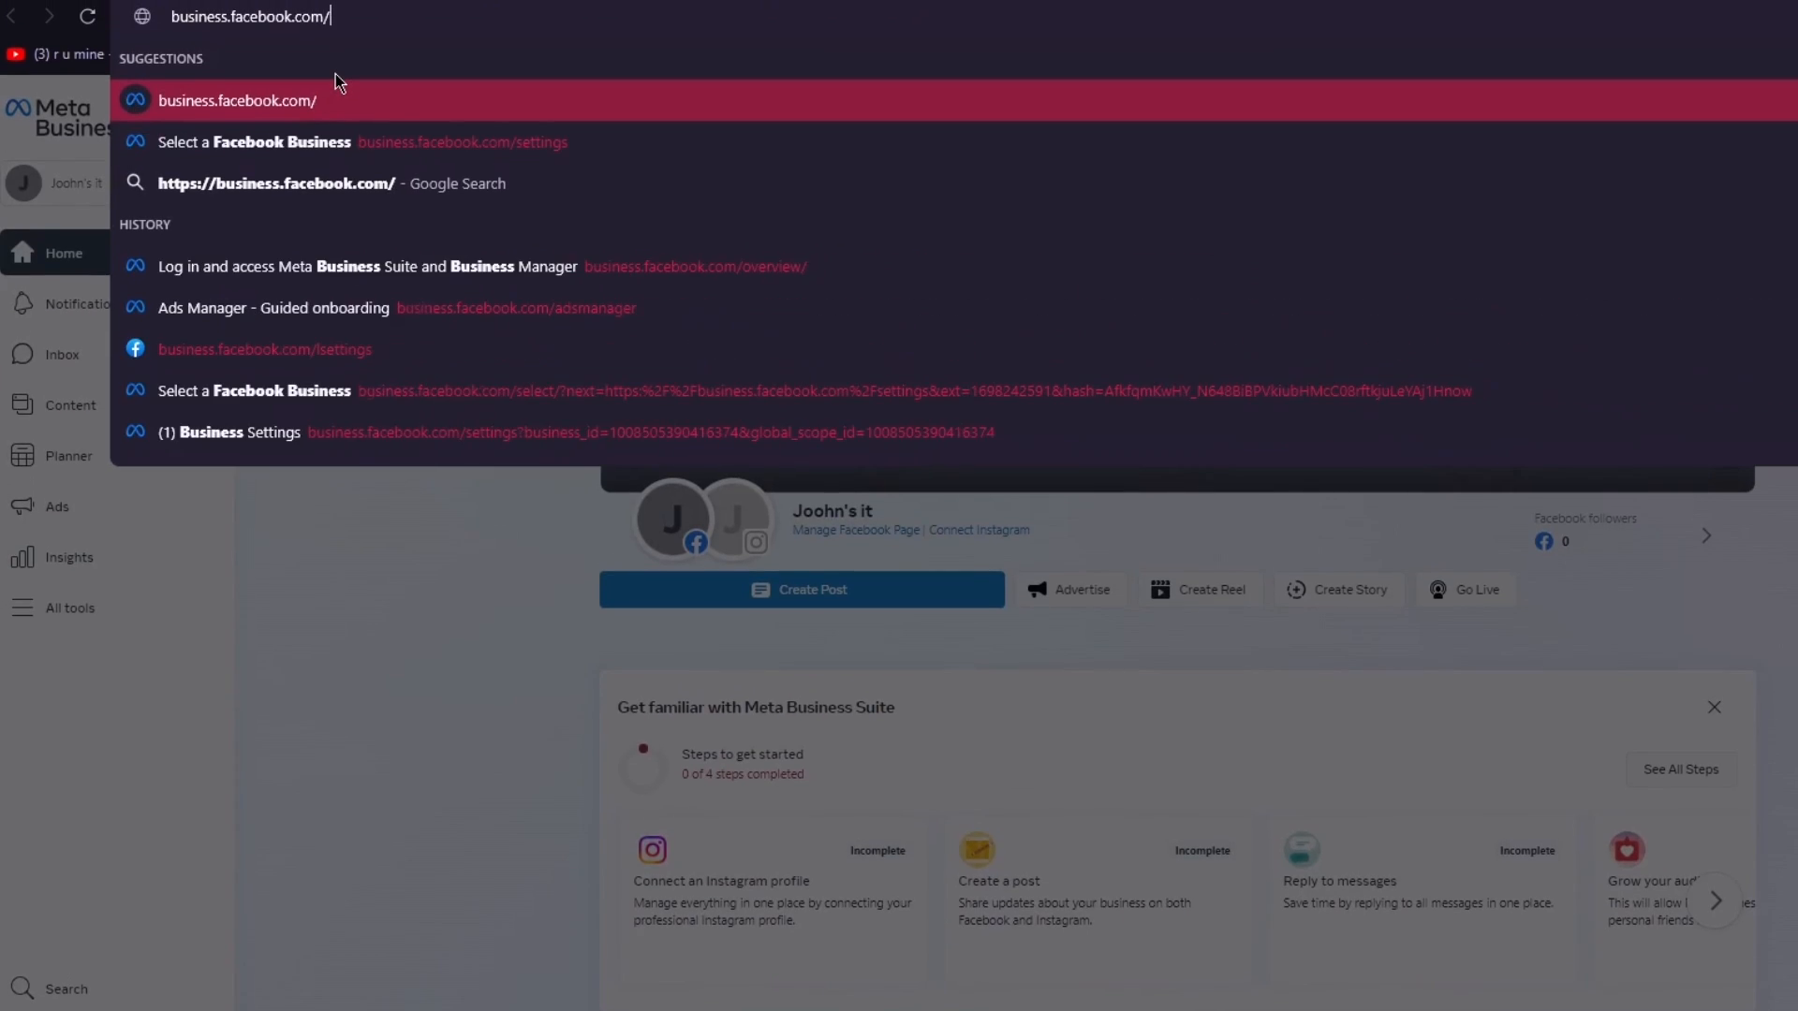
{"action": "type", "text": "settin"}
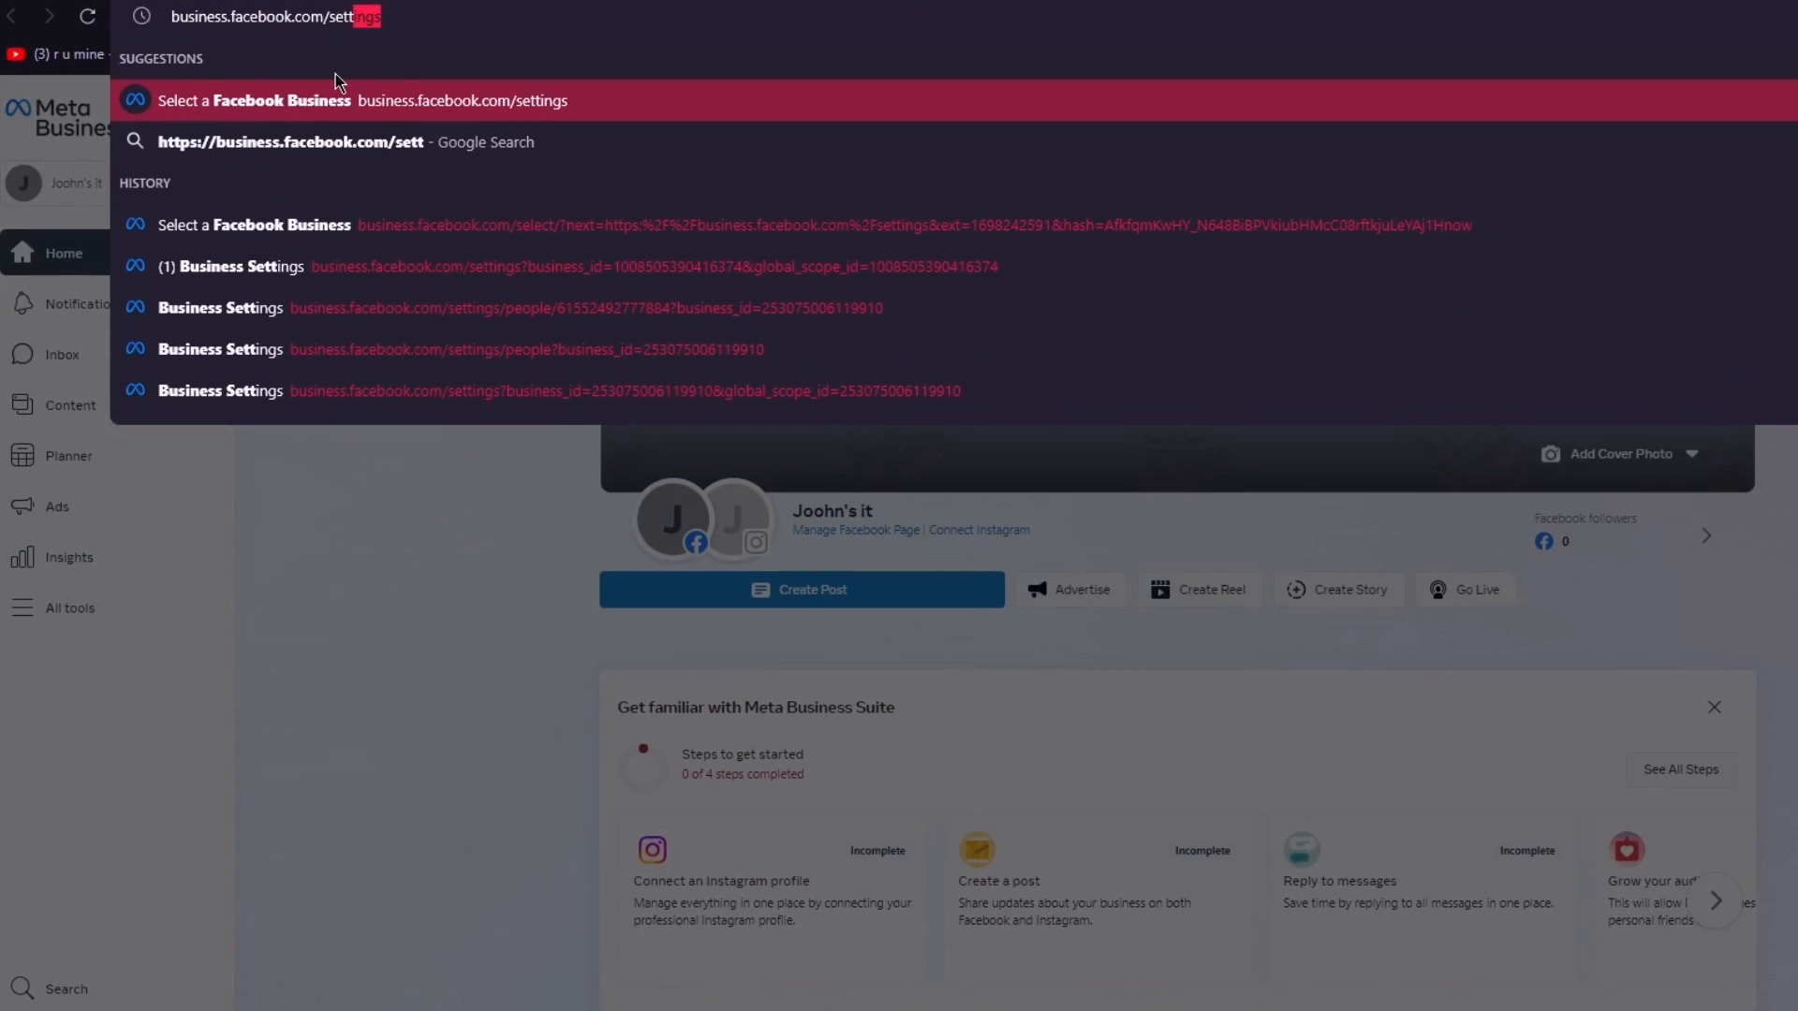
{"action": "type", "text": "gs"}
{"action": "key", "text": "Return"}
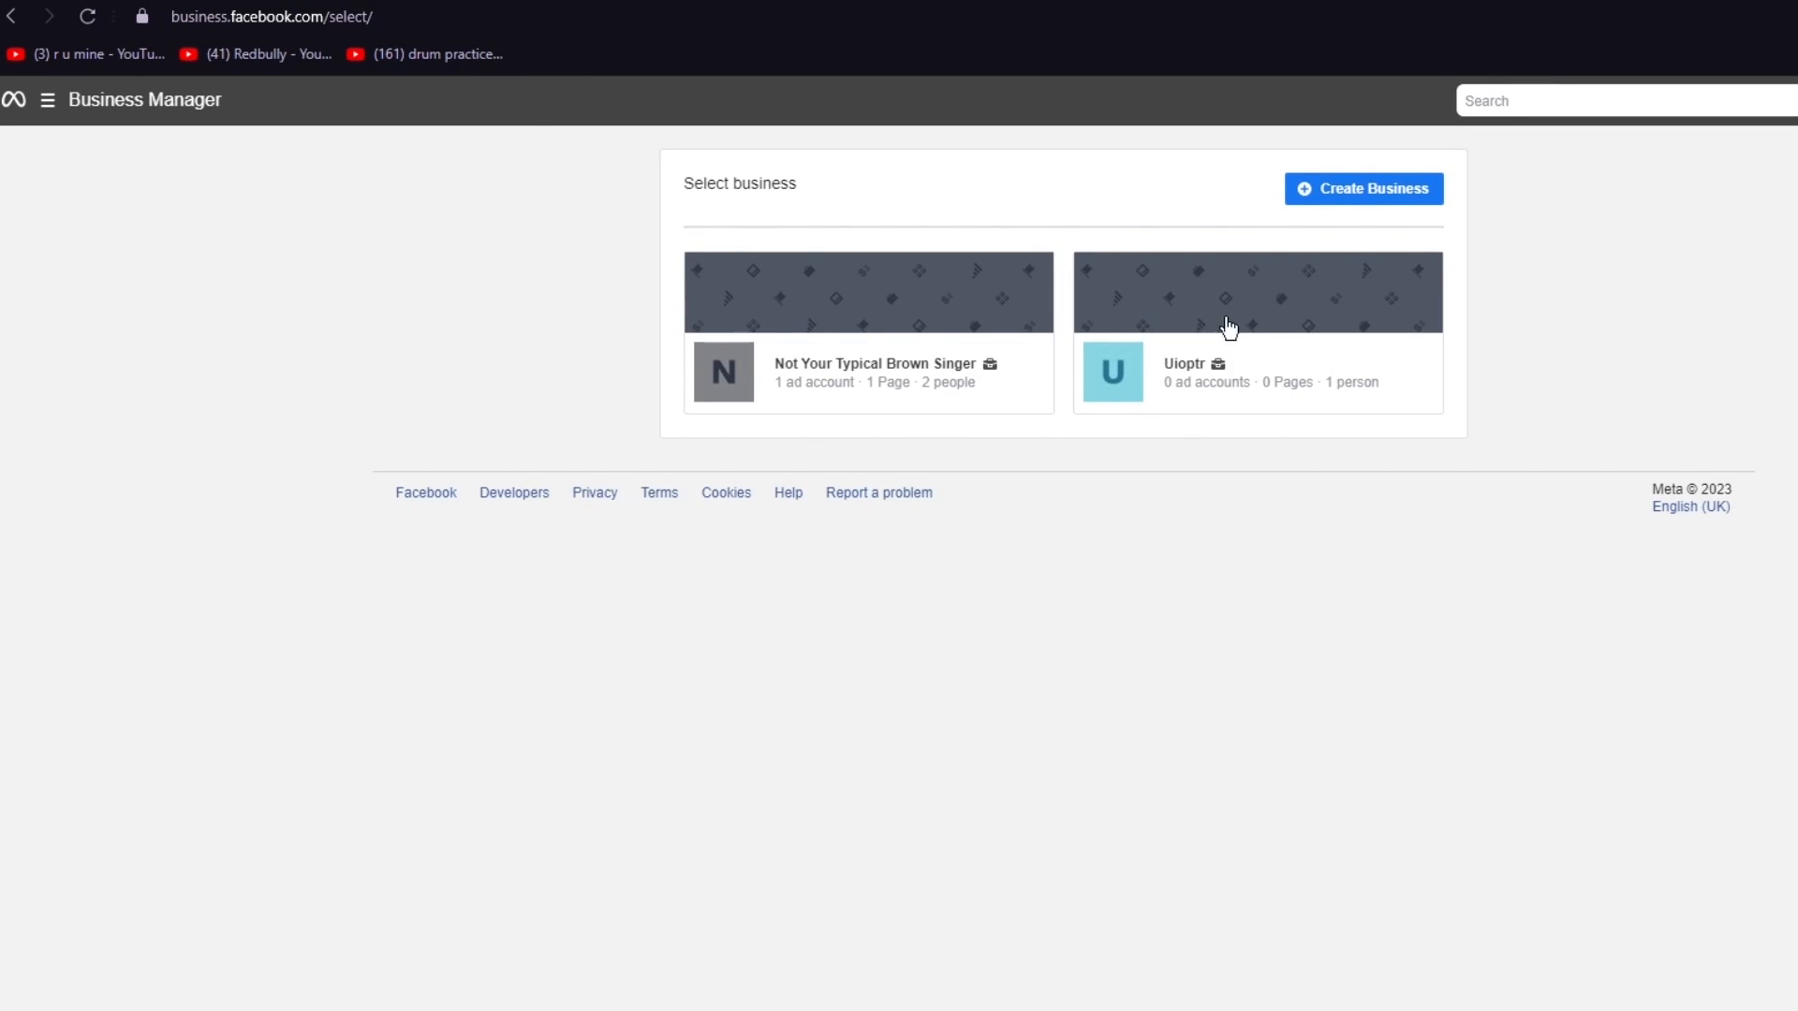
Try to create a business account named "johns it" with the pasted business email address, and close the form.
{"action": "left_click", "coordinate": [1392, 189]}
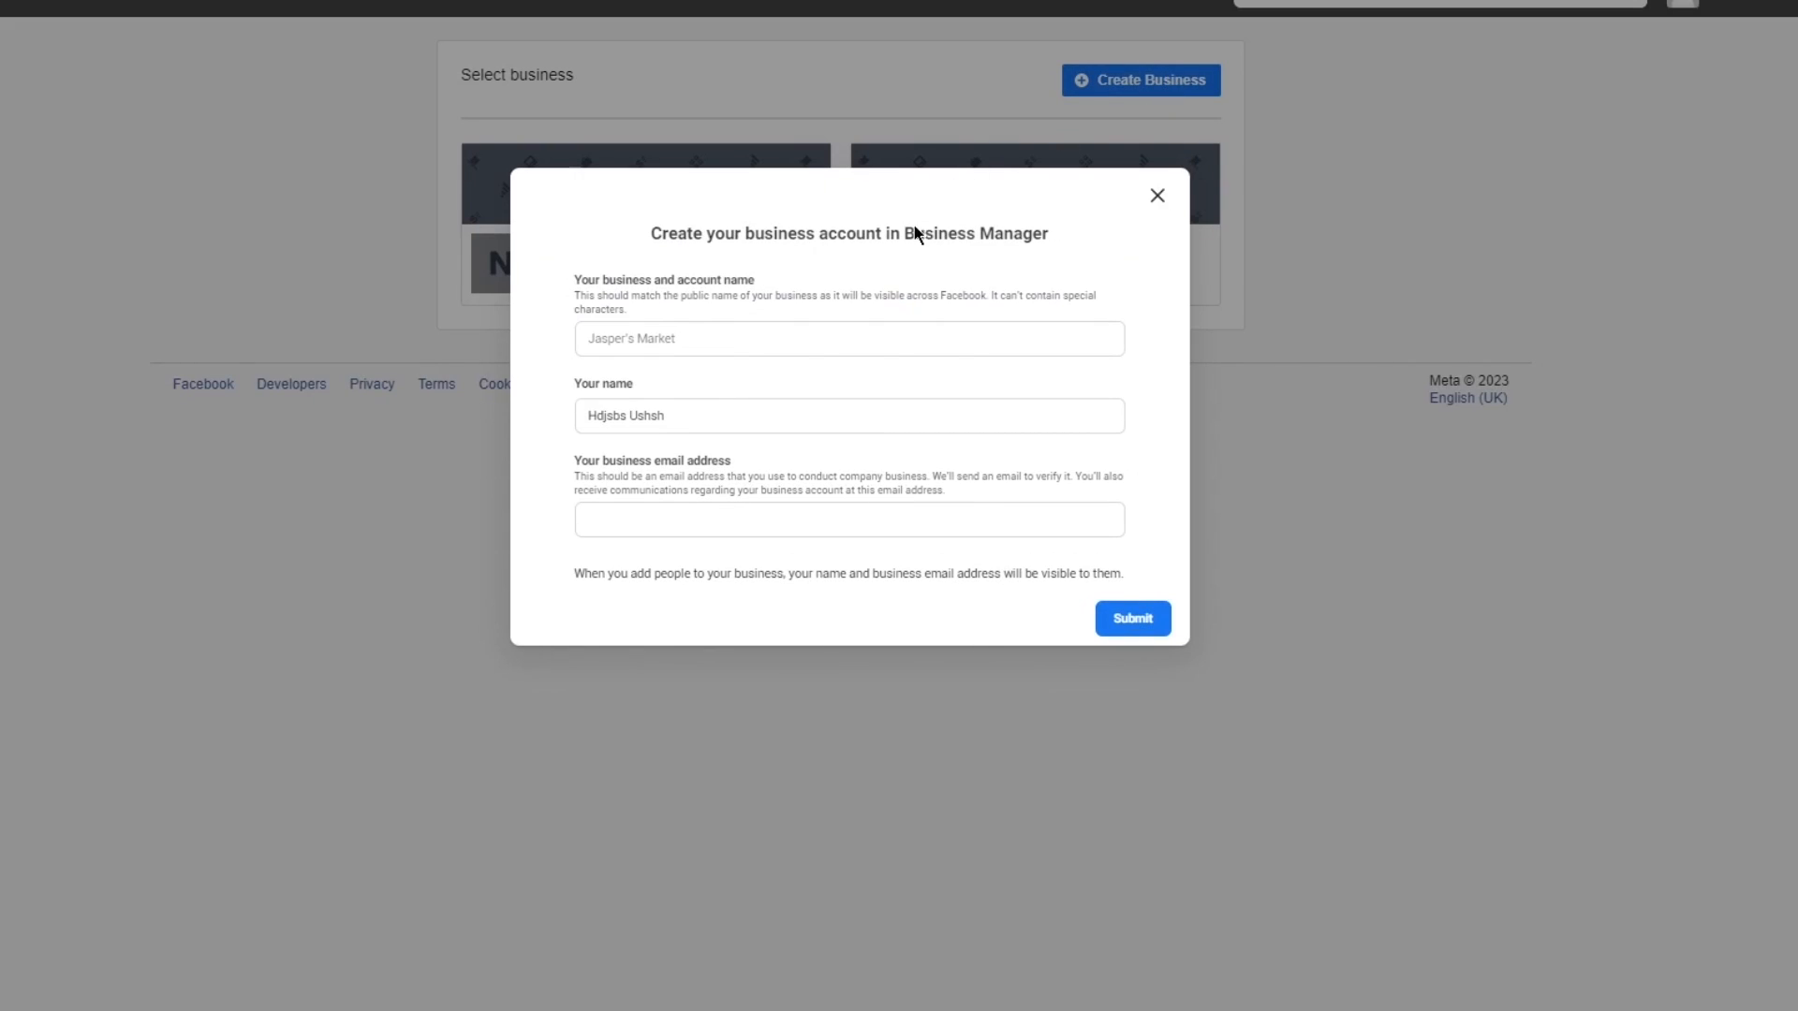
{"action": "left_click", "coordinate": [804, 338]}
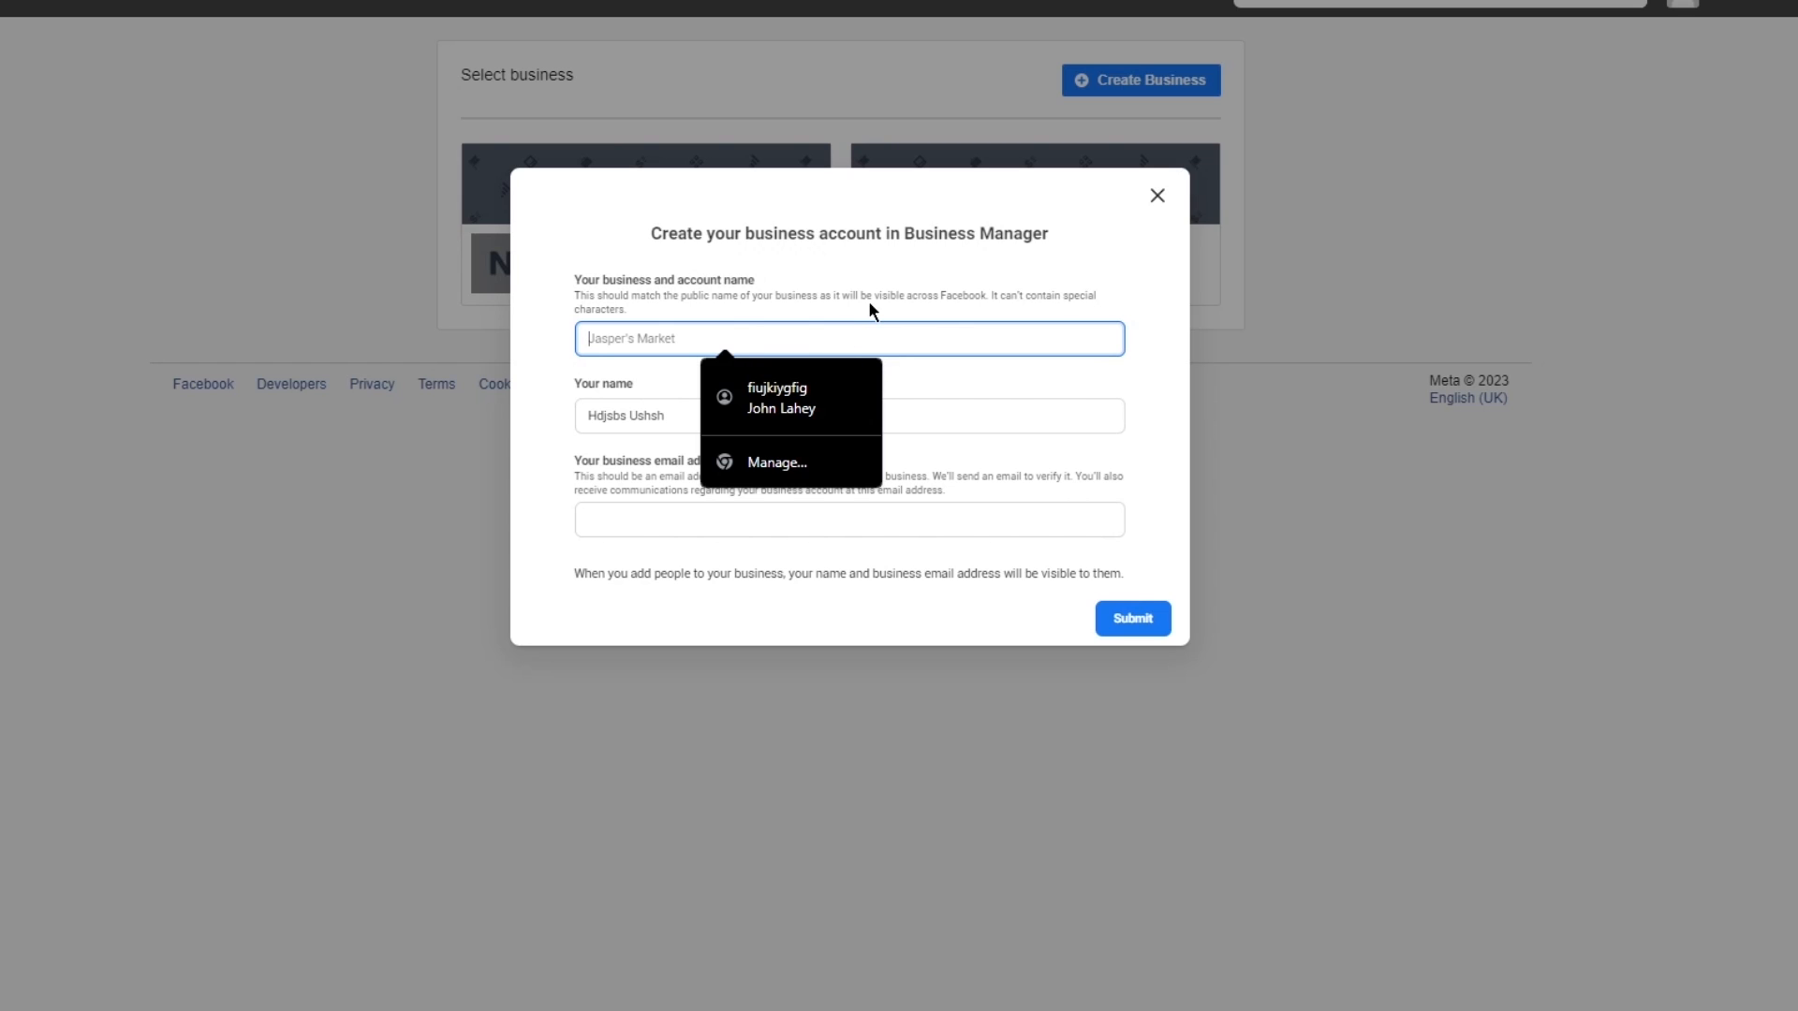
{"action": "type", "text": "johns it"}
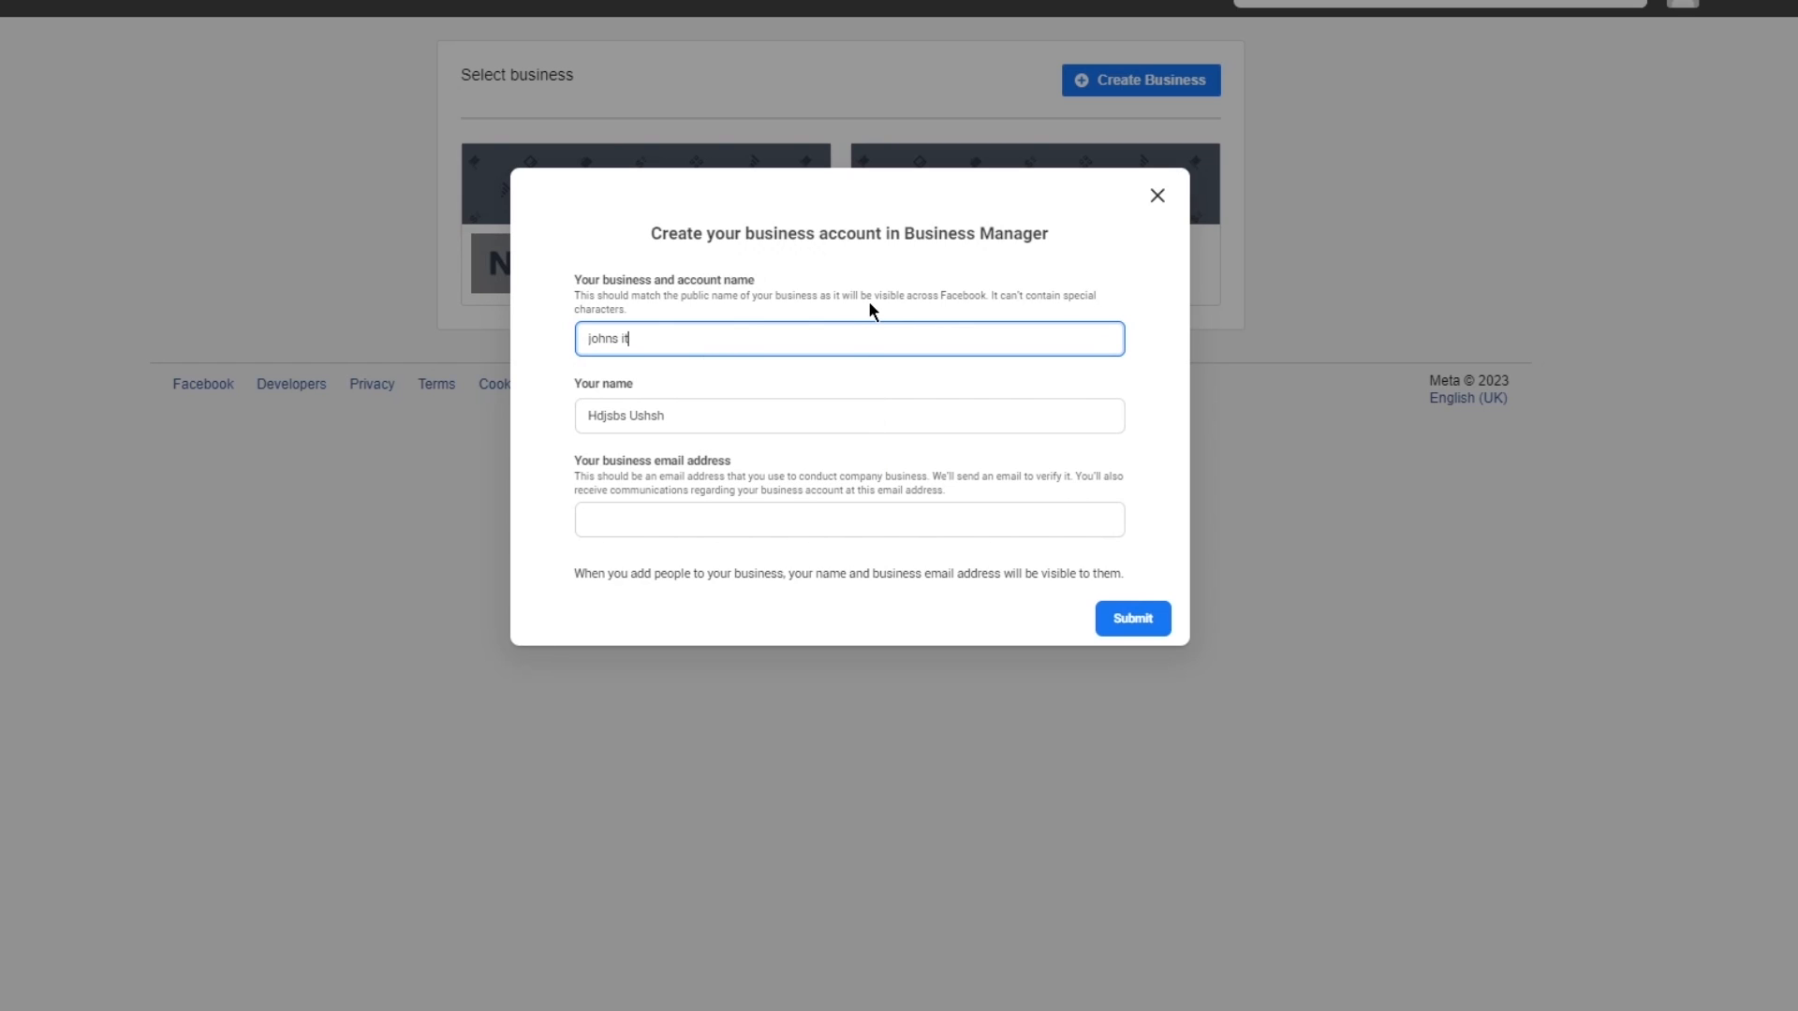
{"action": "key", "text": "Tab"}
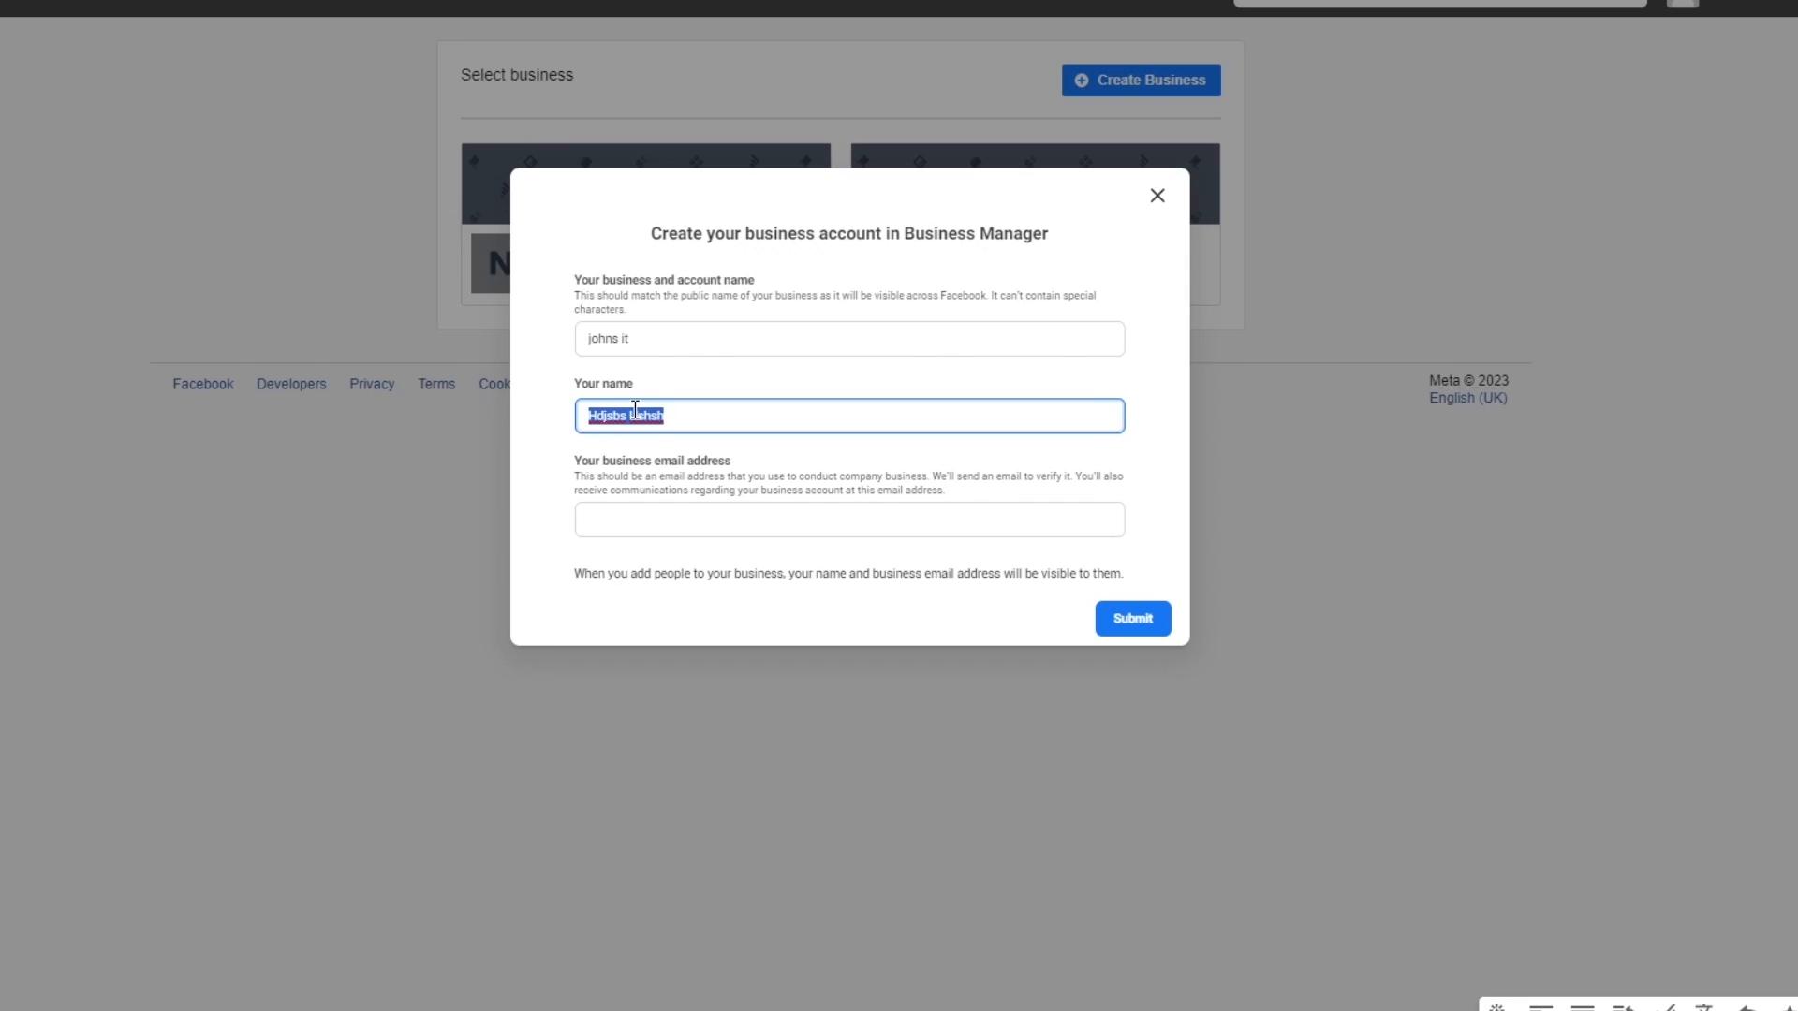
{"action": "left_click", "coordinate": [739, 521]}
{"action": "right_click", "coordinate": [739, 523]}
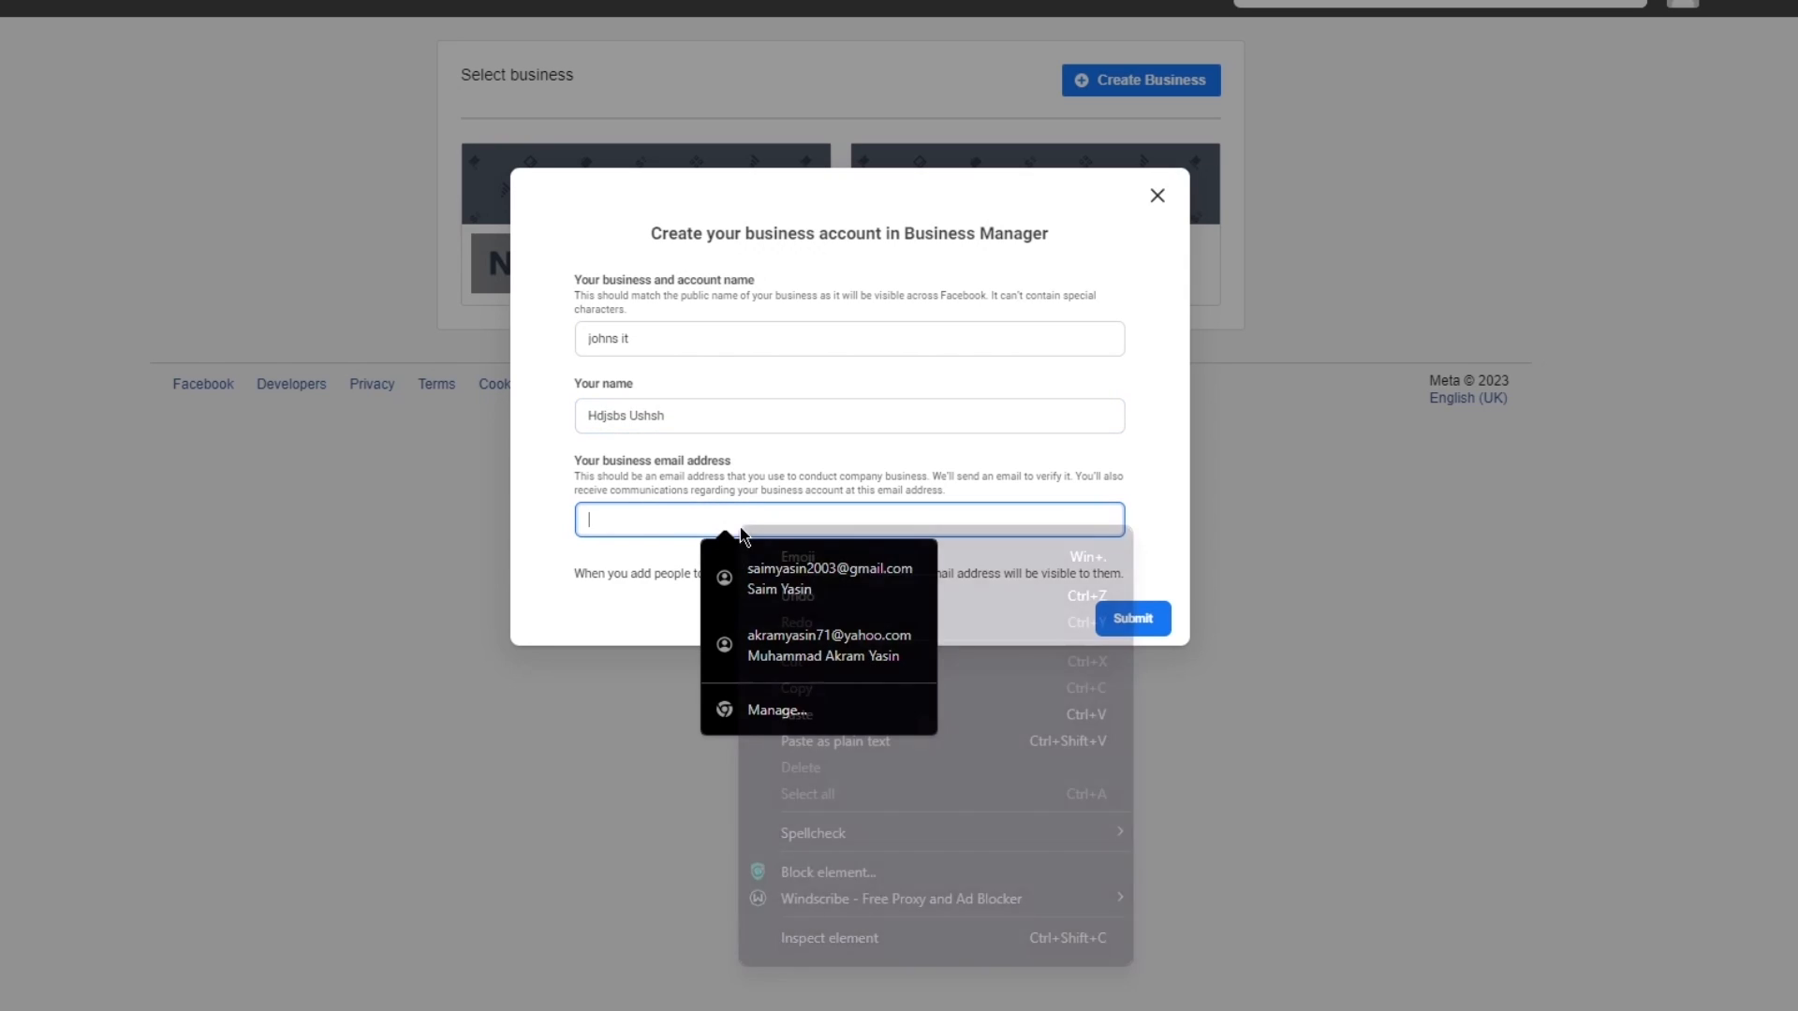
{"action": "left_click", "coordinate": [855, 715]}
{"action": "left_click", "coordinate": [1124, 620]}
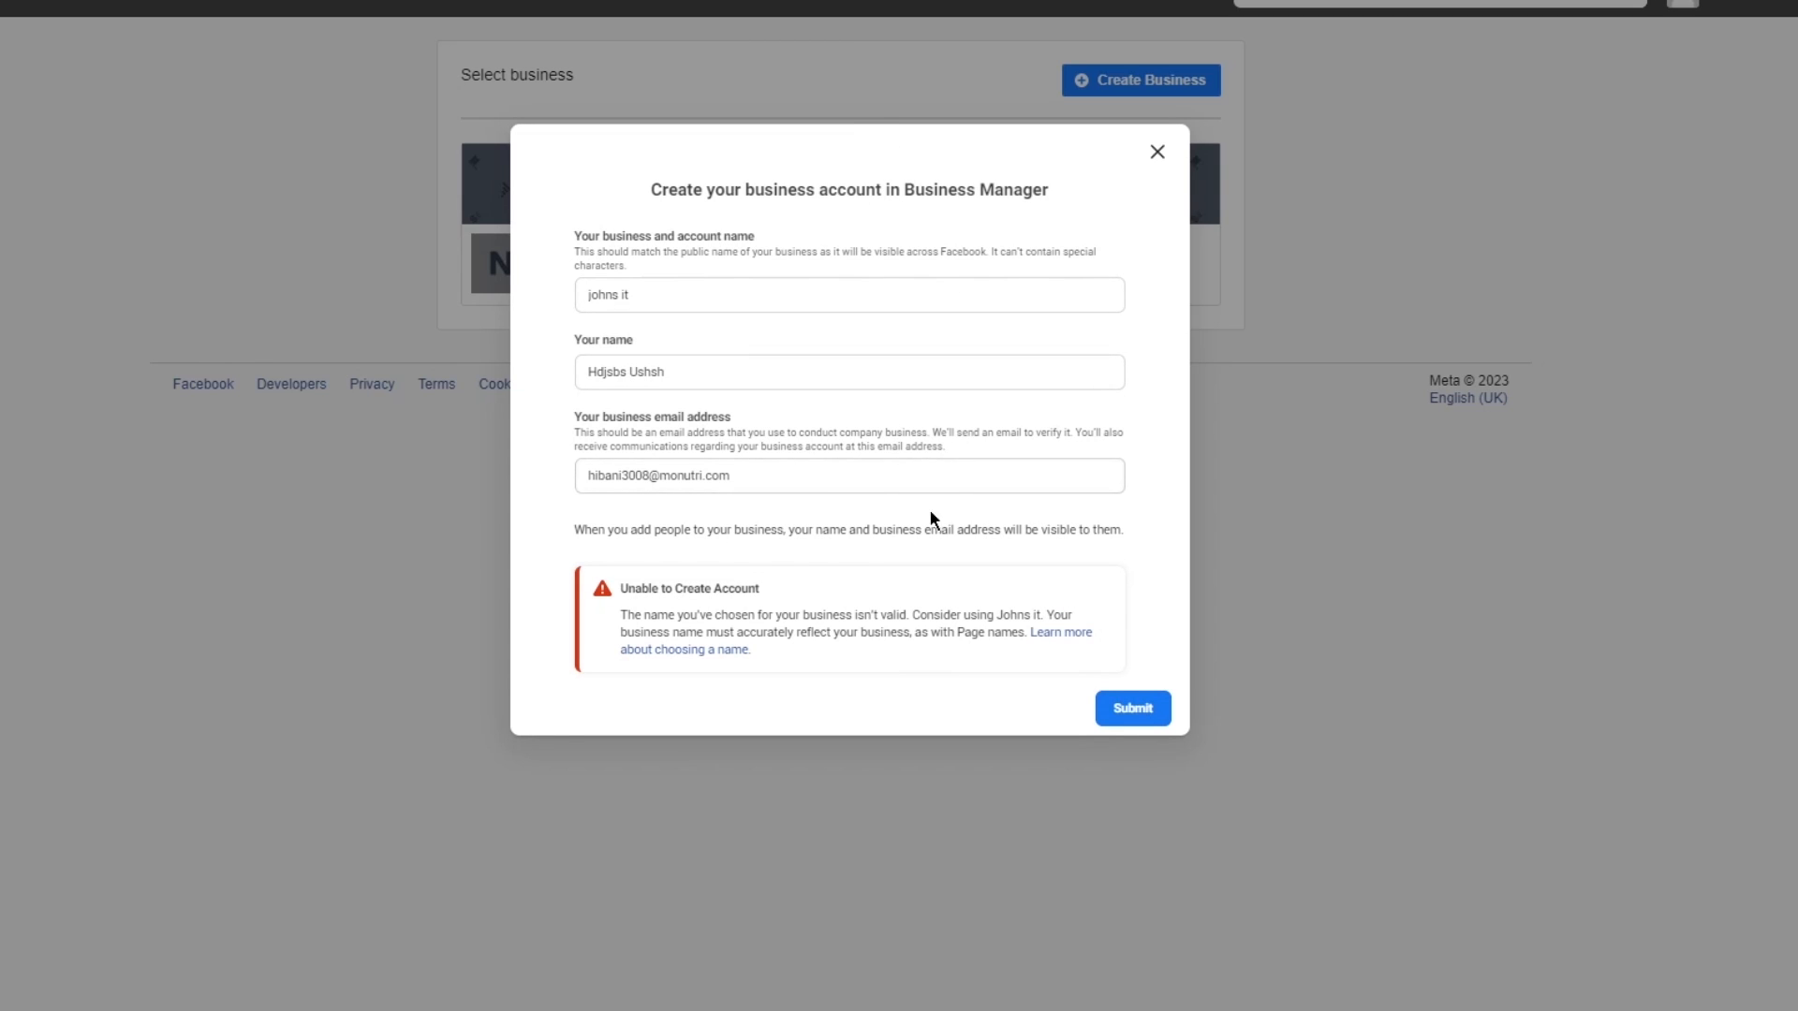
{"action": "left_click", "coordinate": [1154, 150]}
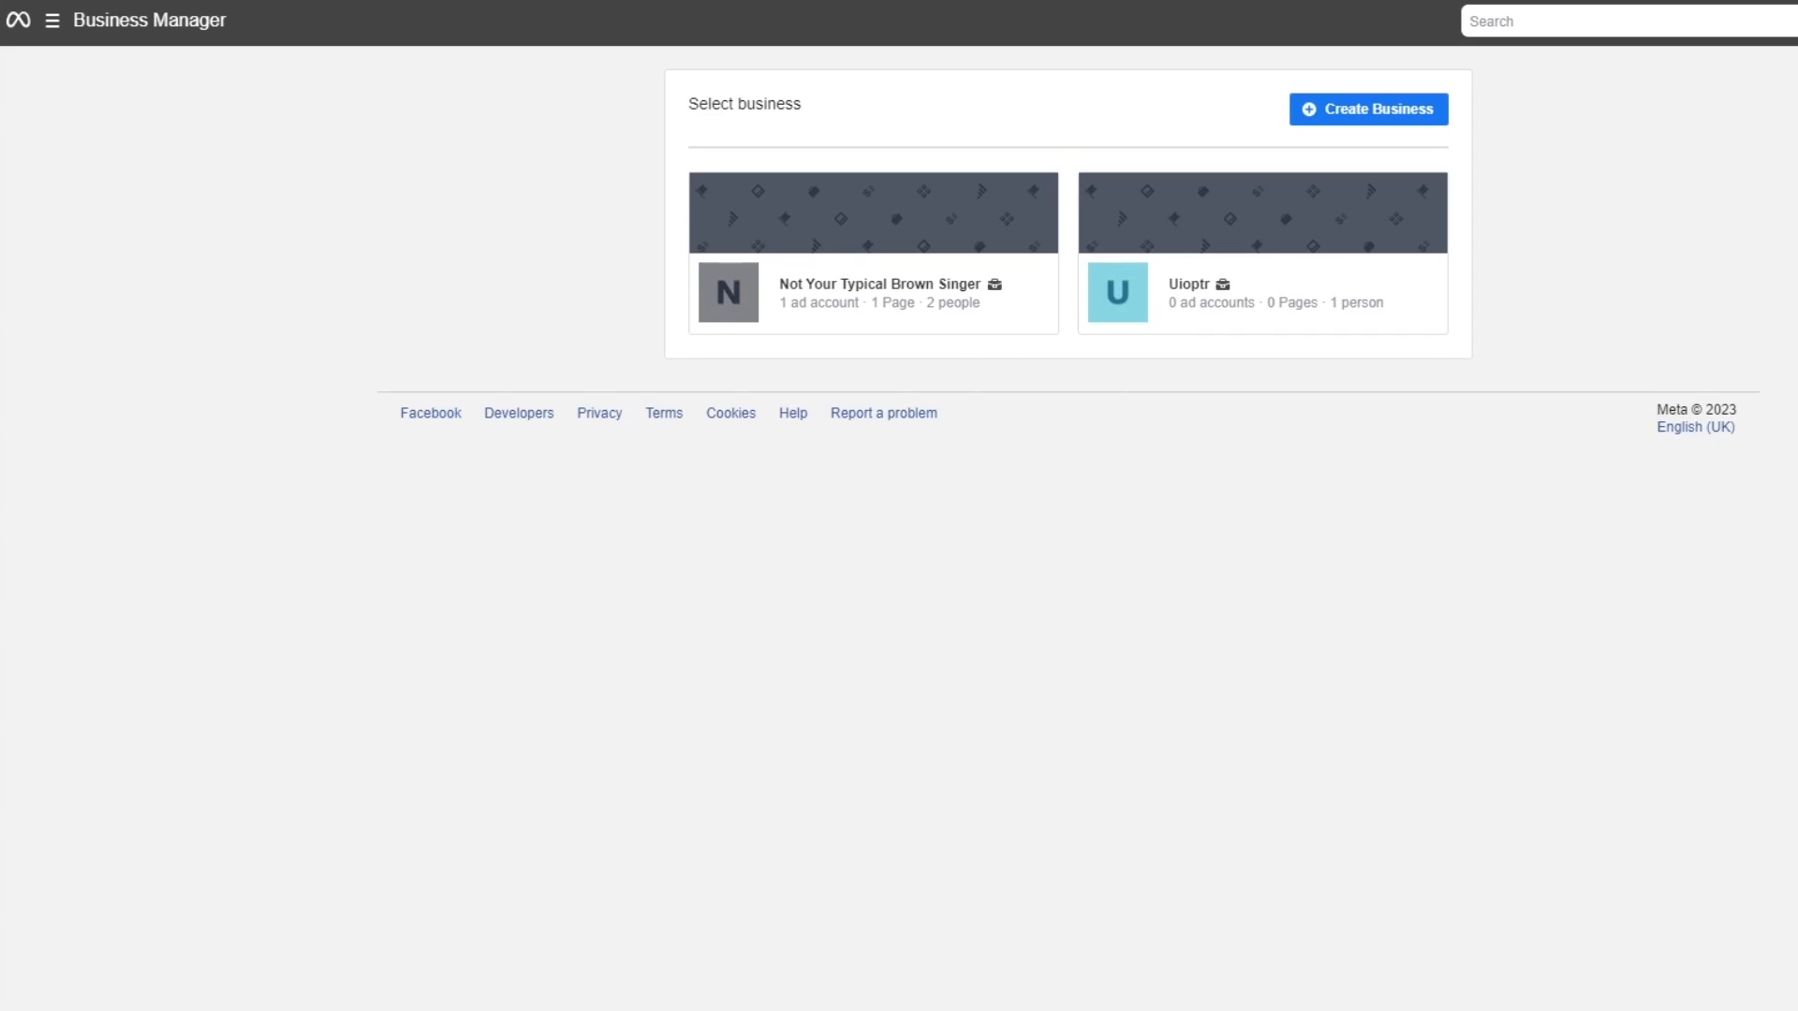
Return to Meta Business Suite and switch the active business asset to the Jajshe Page.
{"action": "left_click", "coordinate": [1043, 253]}
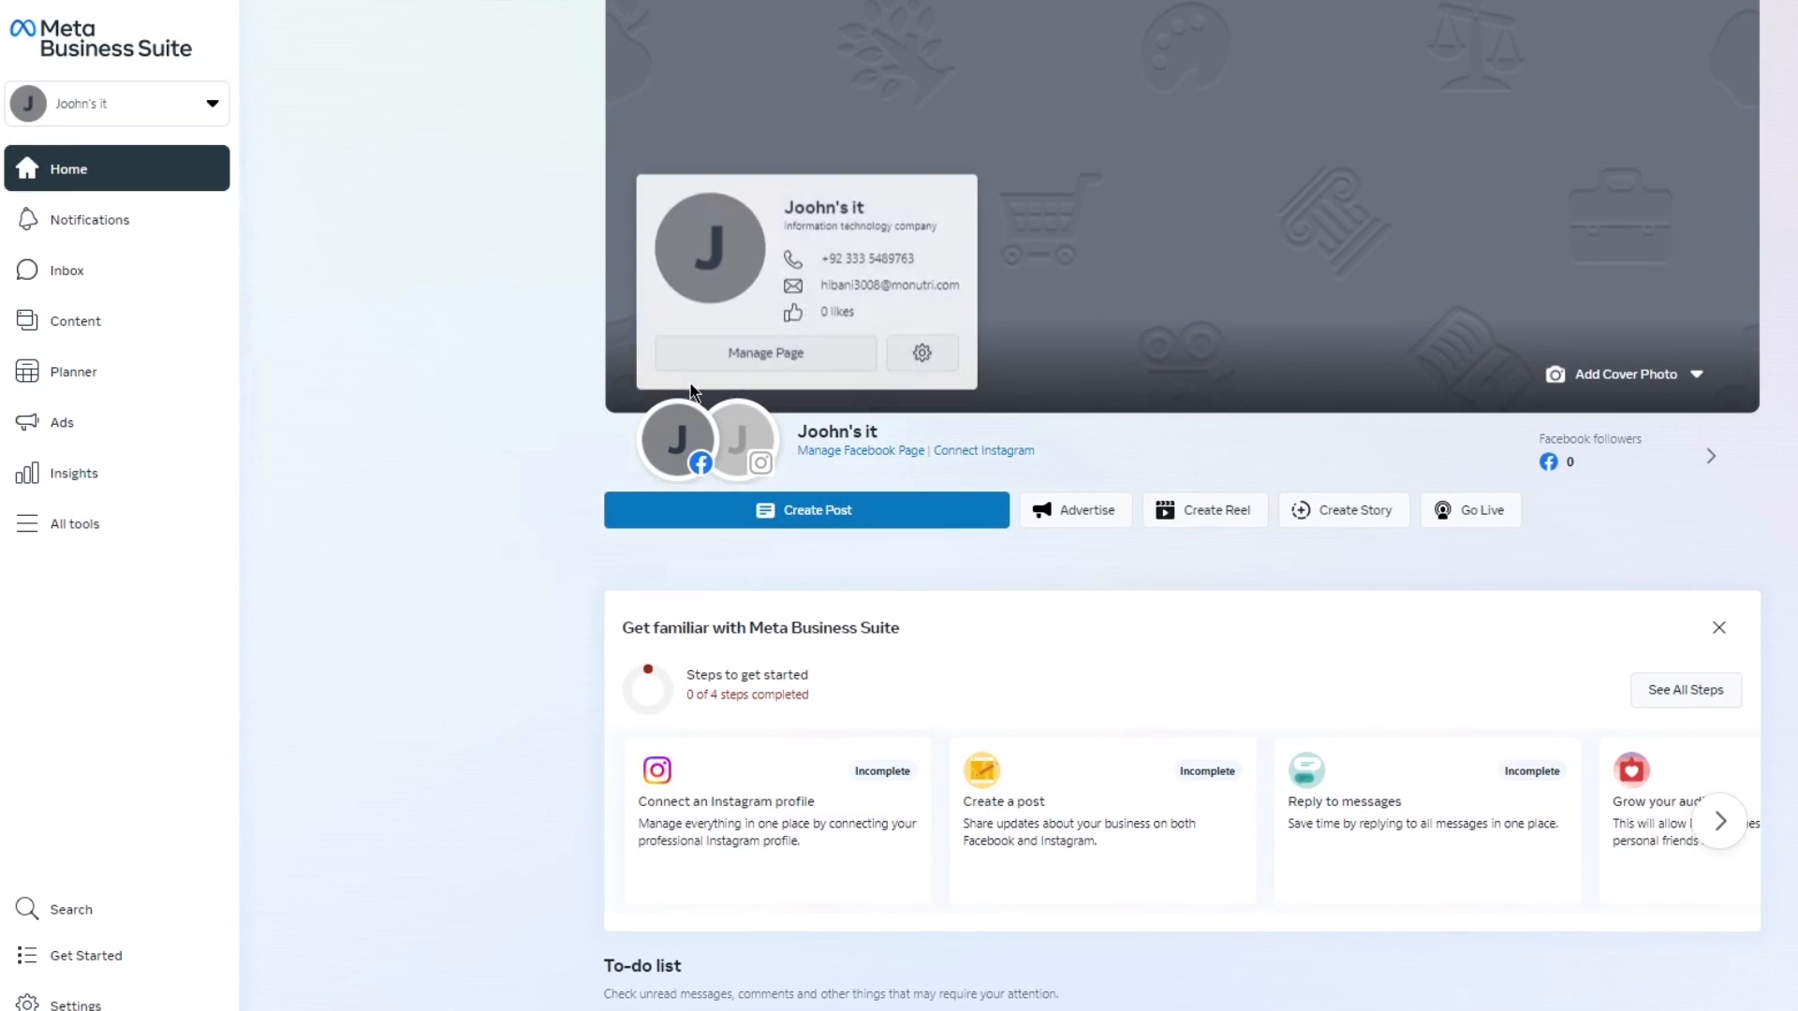
{"action": "left_click", "coordinate": [176, 103]}
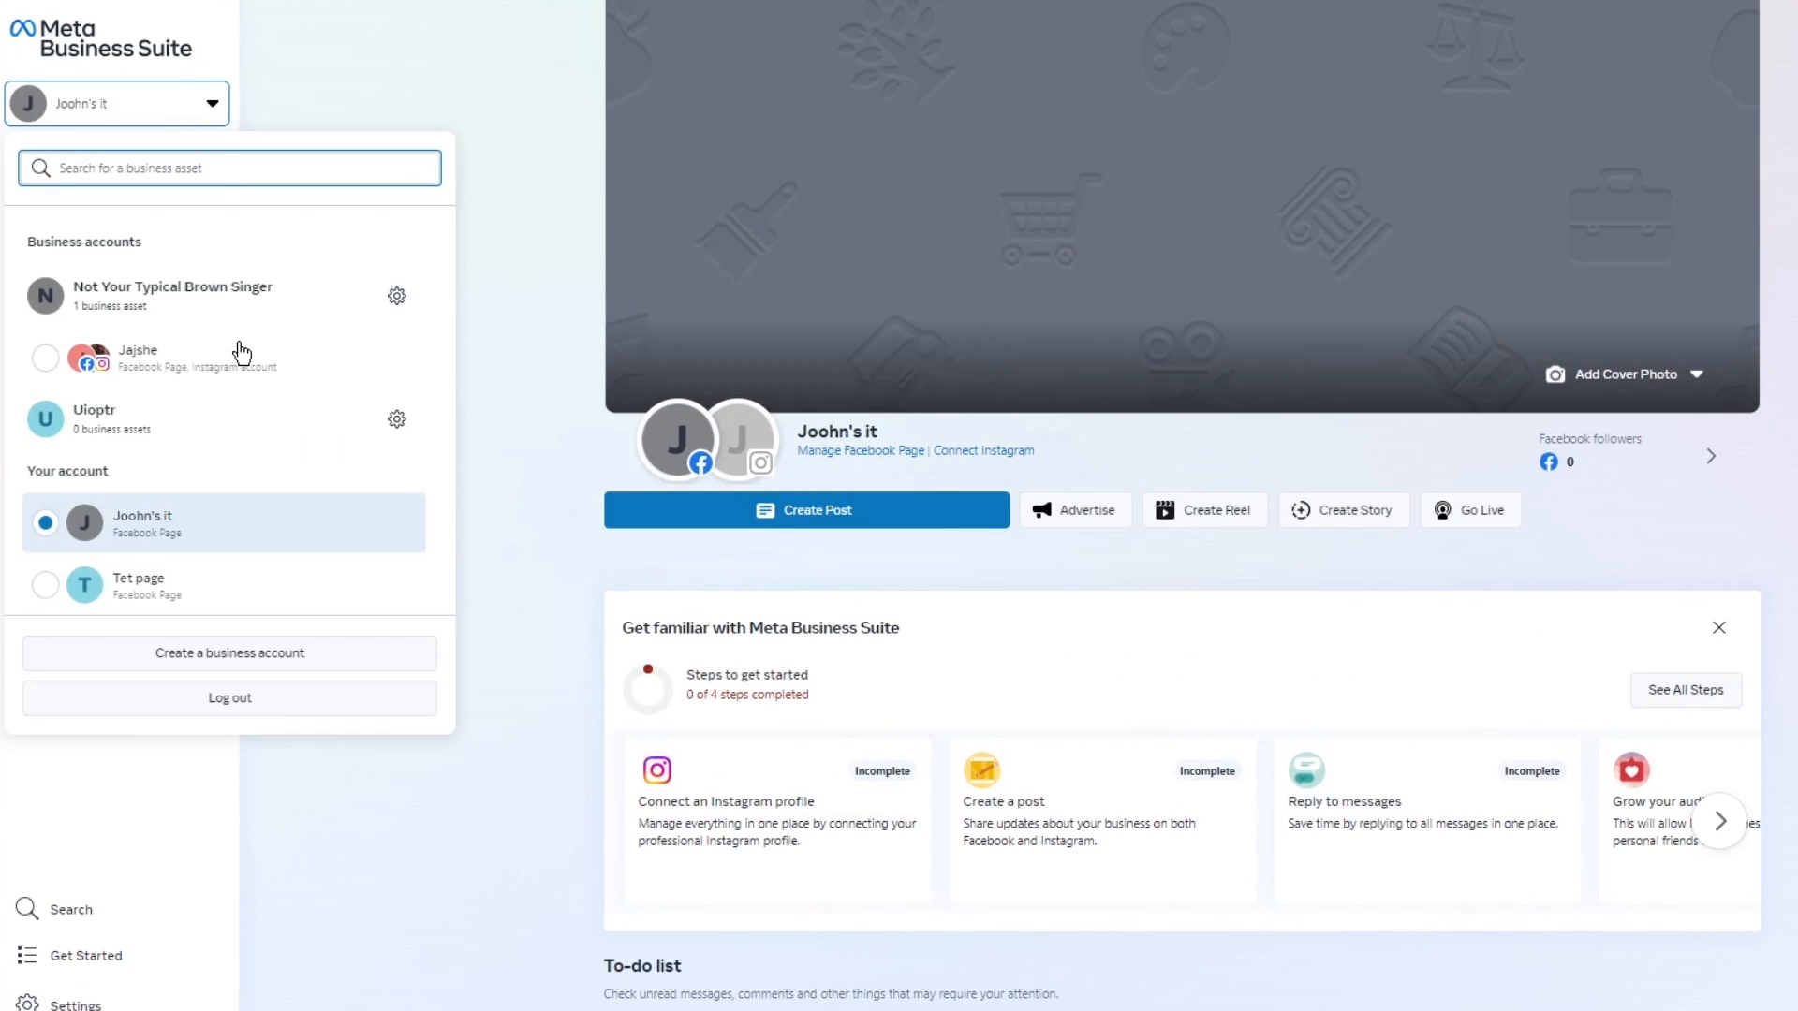
{"action": "left_click", "coordinate": [60, 354]}
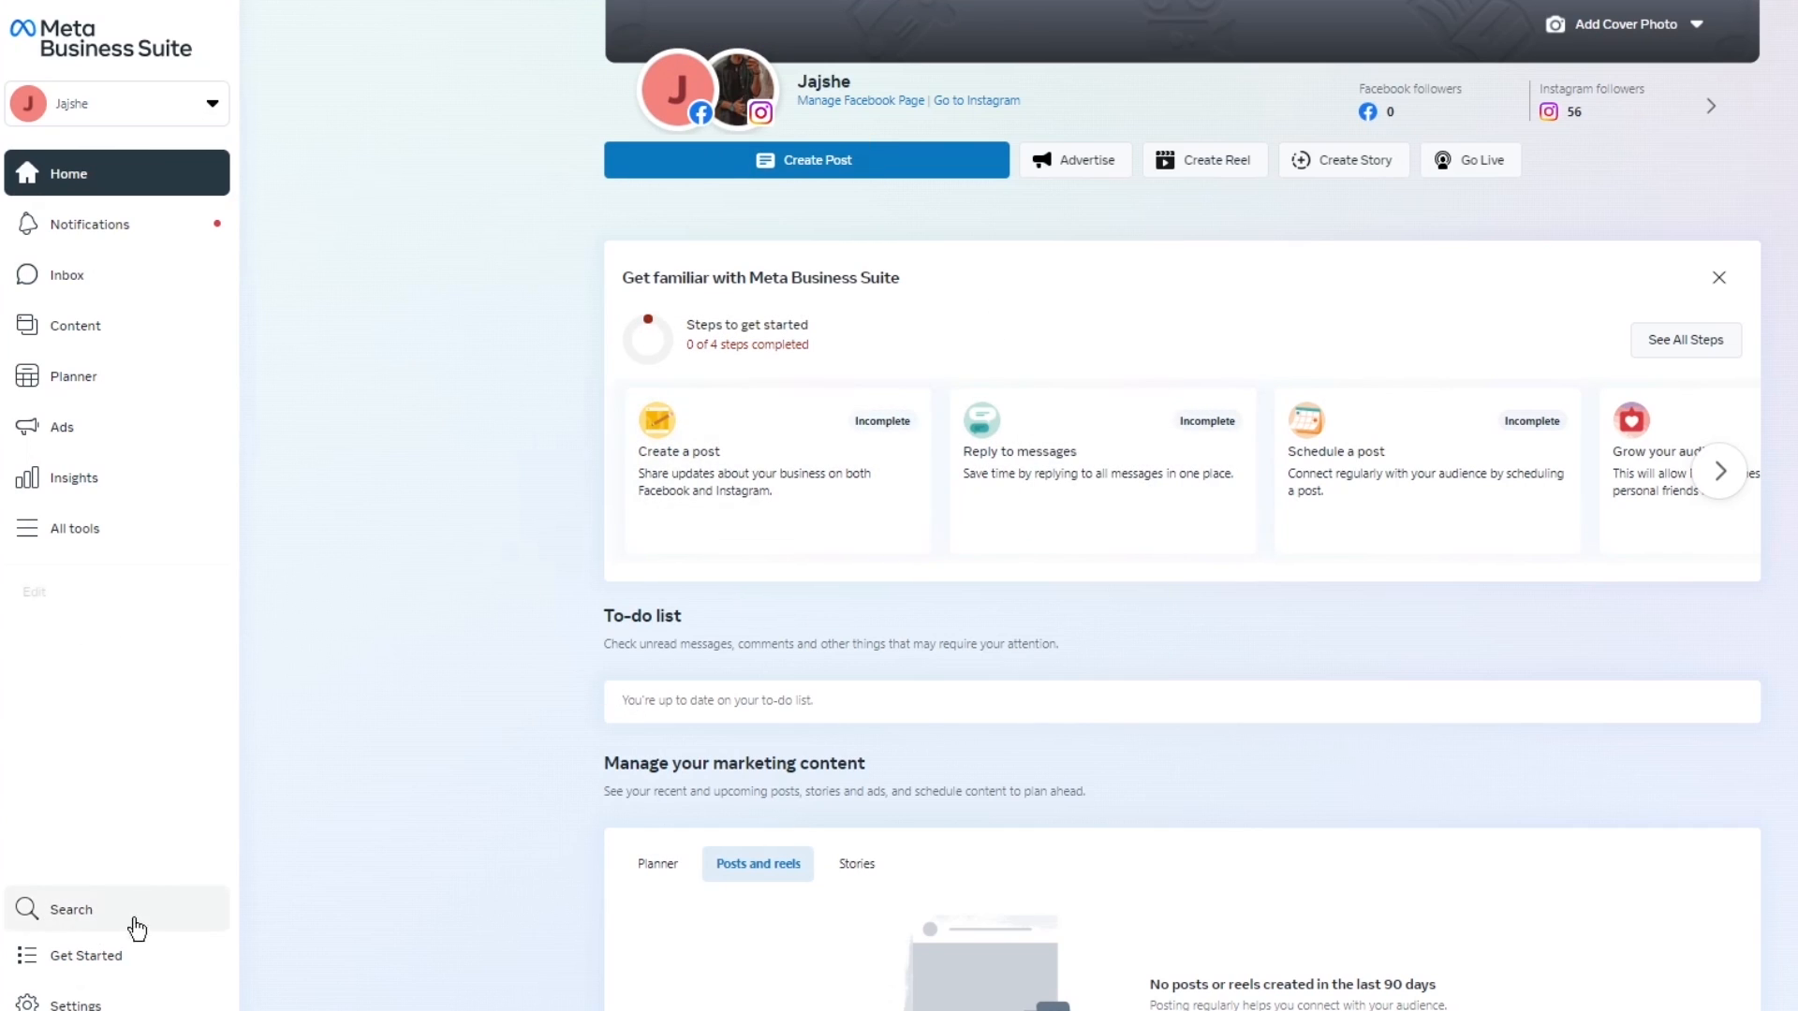
Look through the full list of Business Suite tools and open the Ads overview.
{"action": "left_click", "coordinate": [116, 530]}
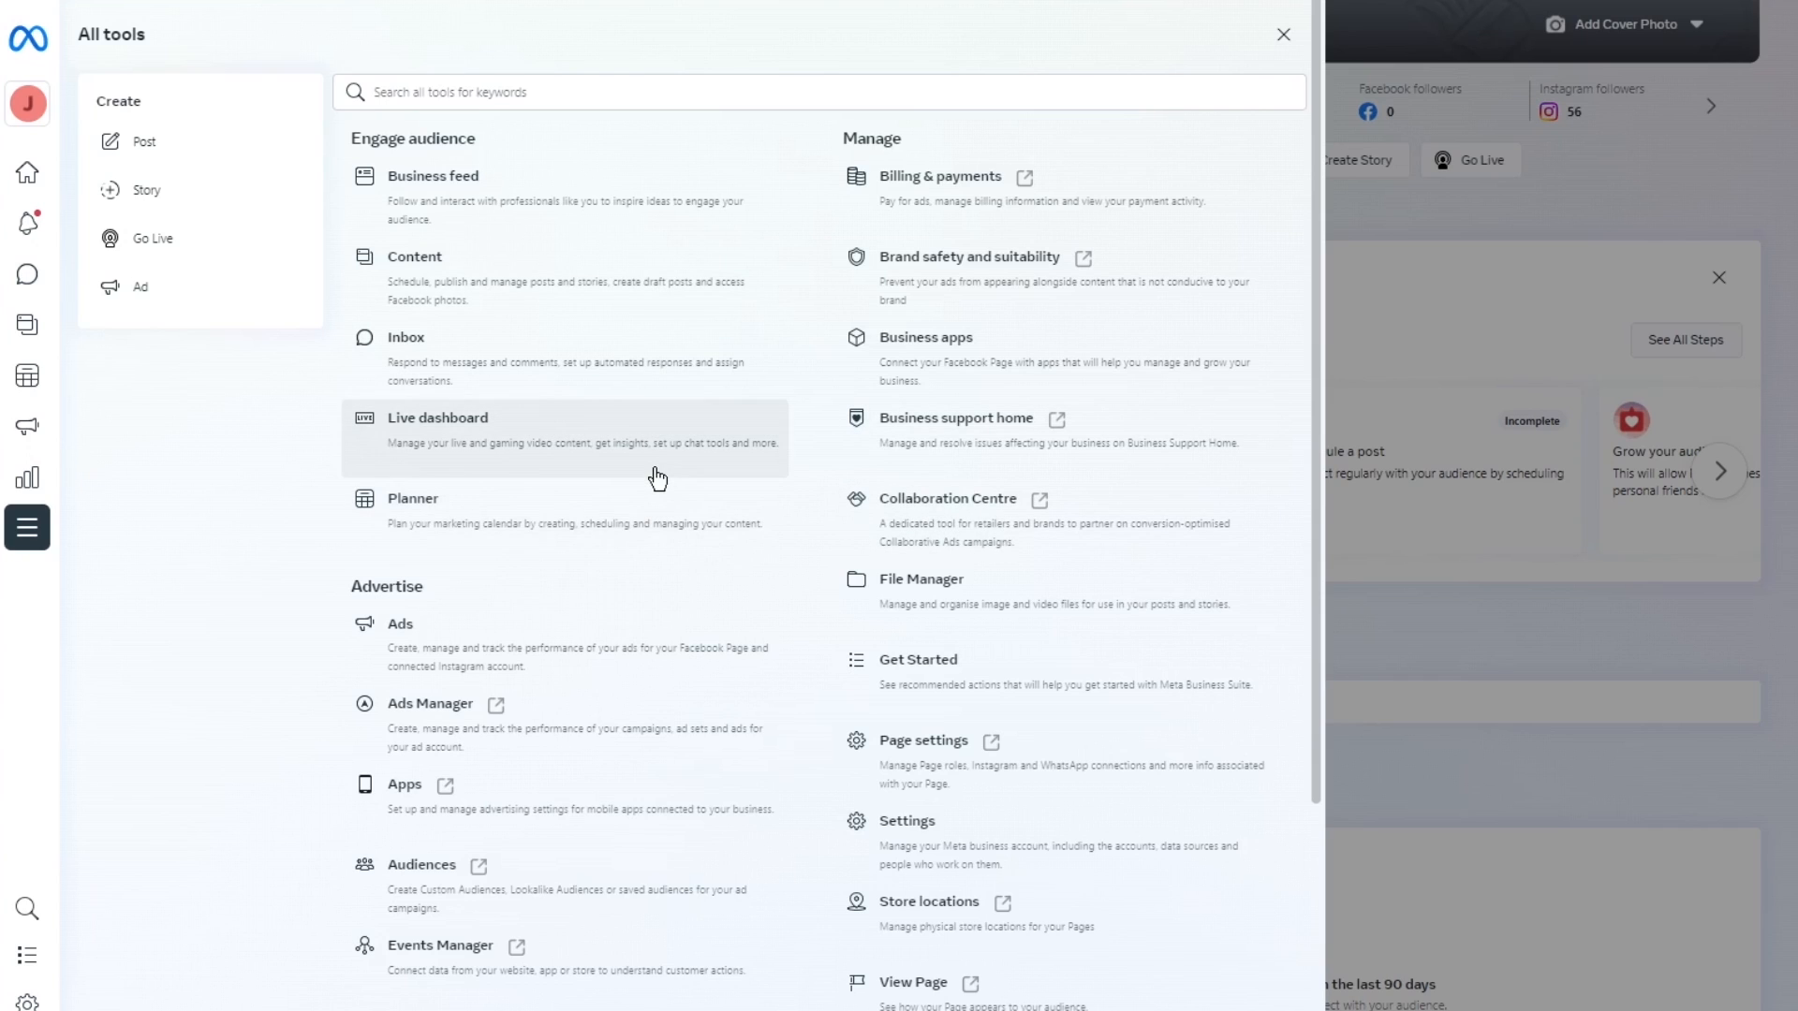
{"action": "scroll", "coordinate": [654, 487], "scroll_direction": "down", "scroll_amount": 2}
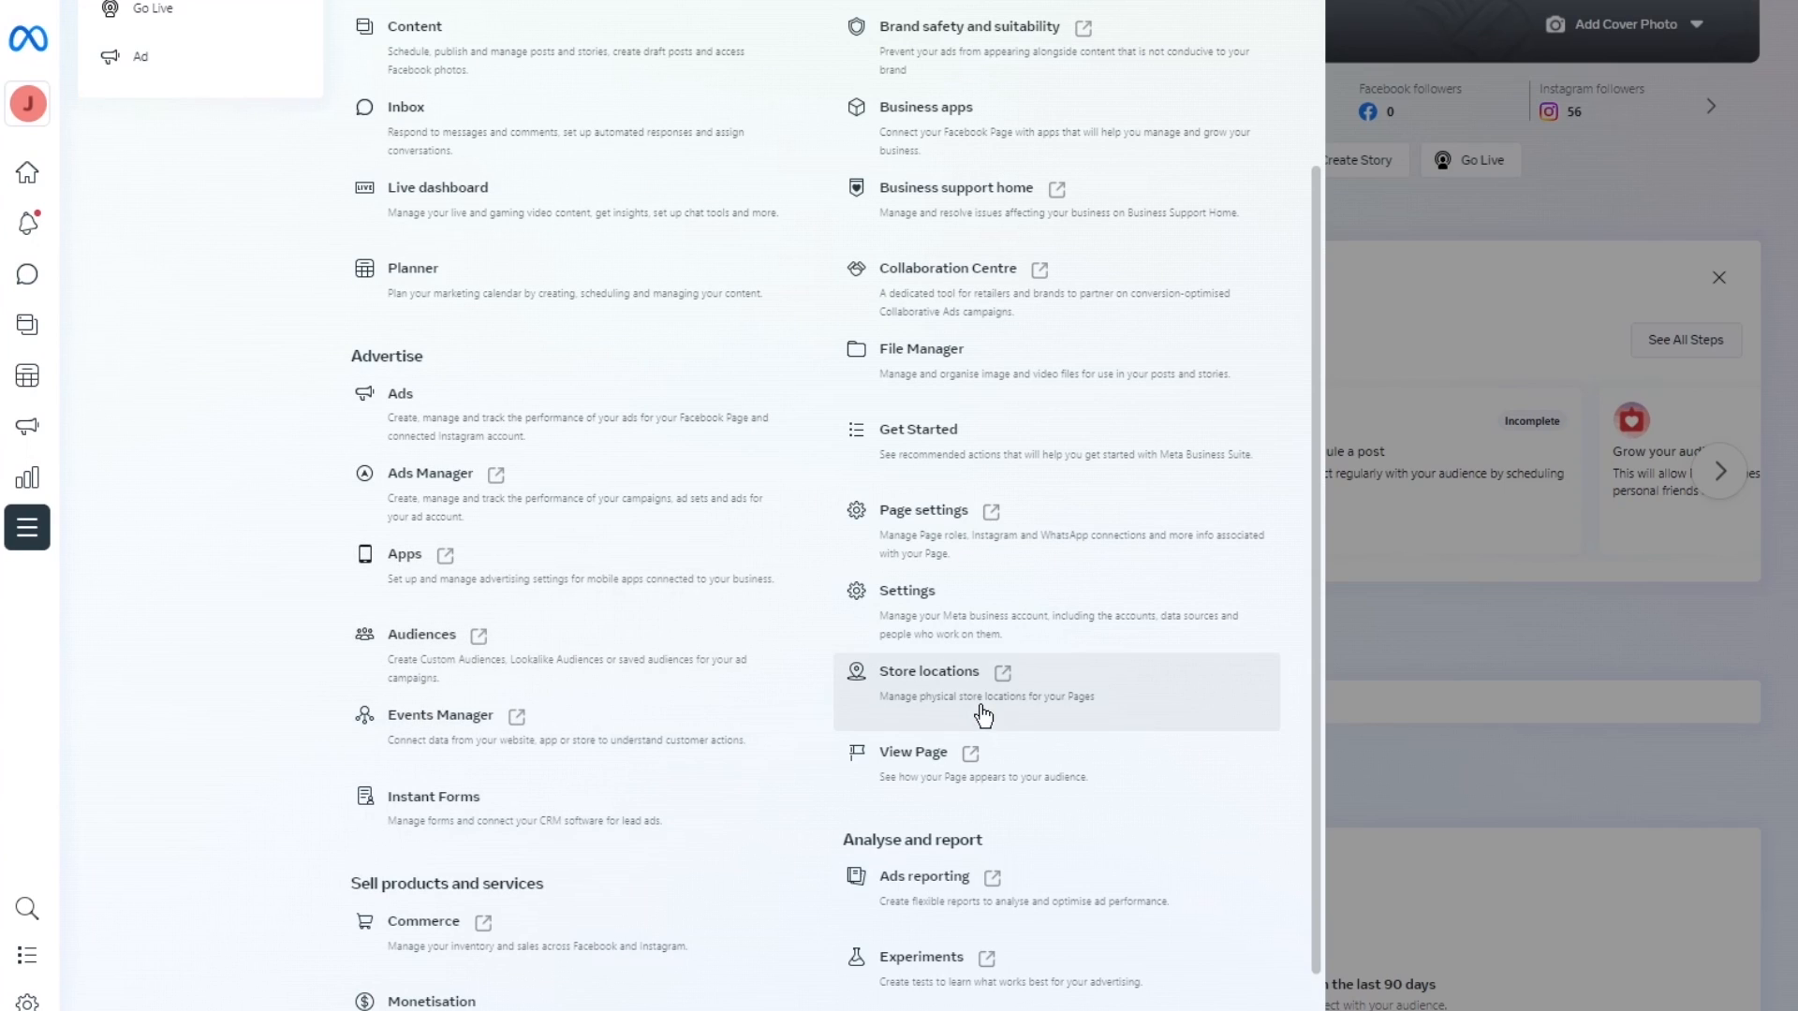
{"action": "left_click", "coordinate": [600, 409]}
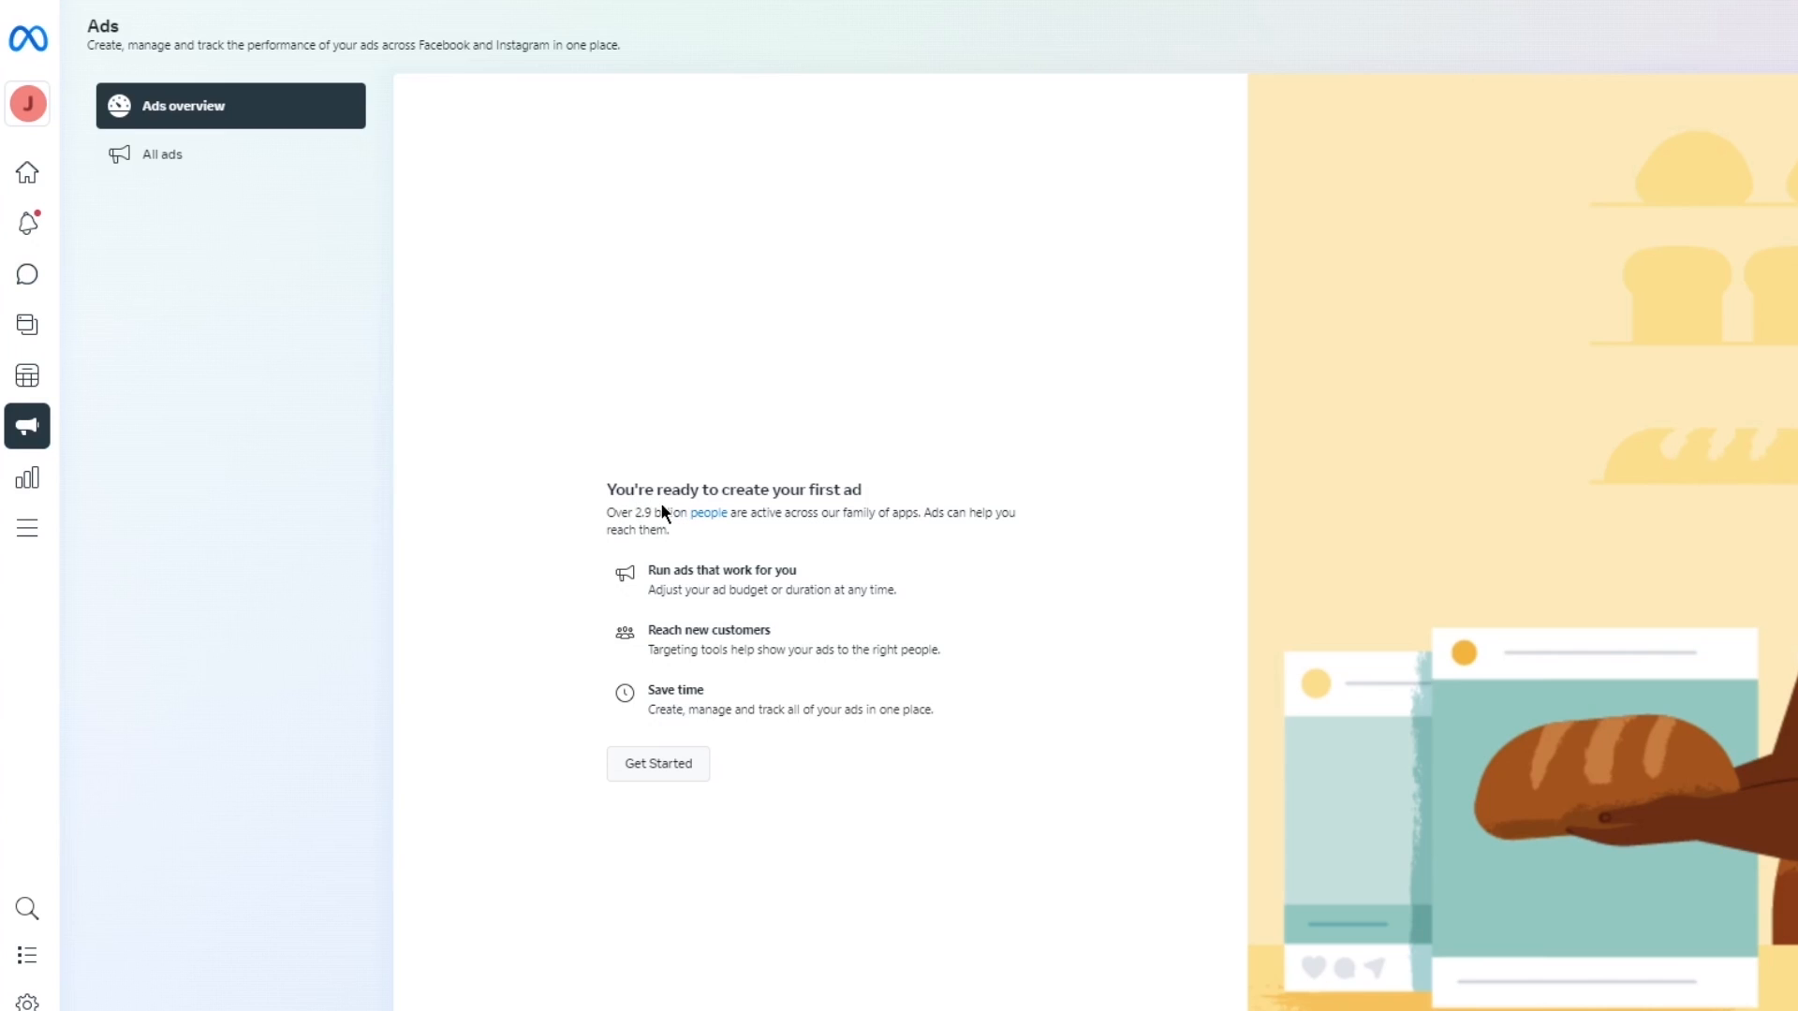
Start a new ad from scratch with the goal Get more website visitors.
{"action": "left_click", "coordinate": [632, 760]}
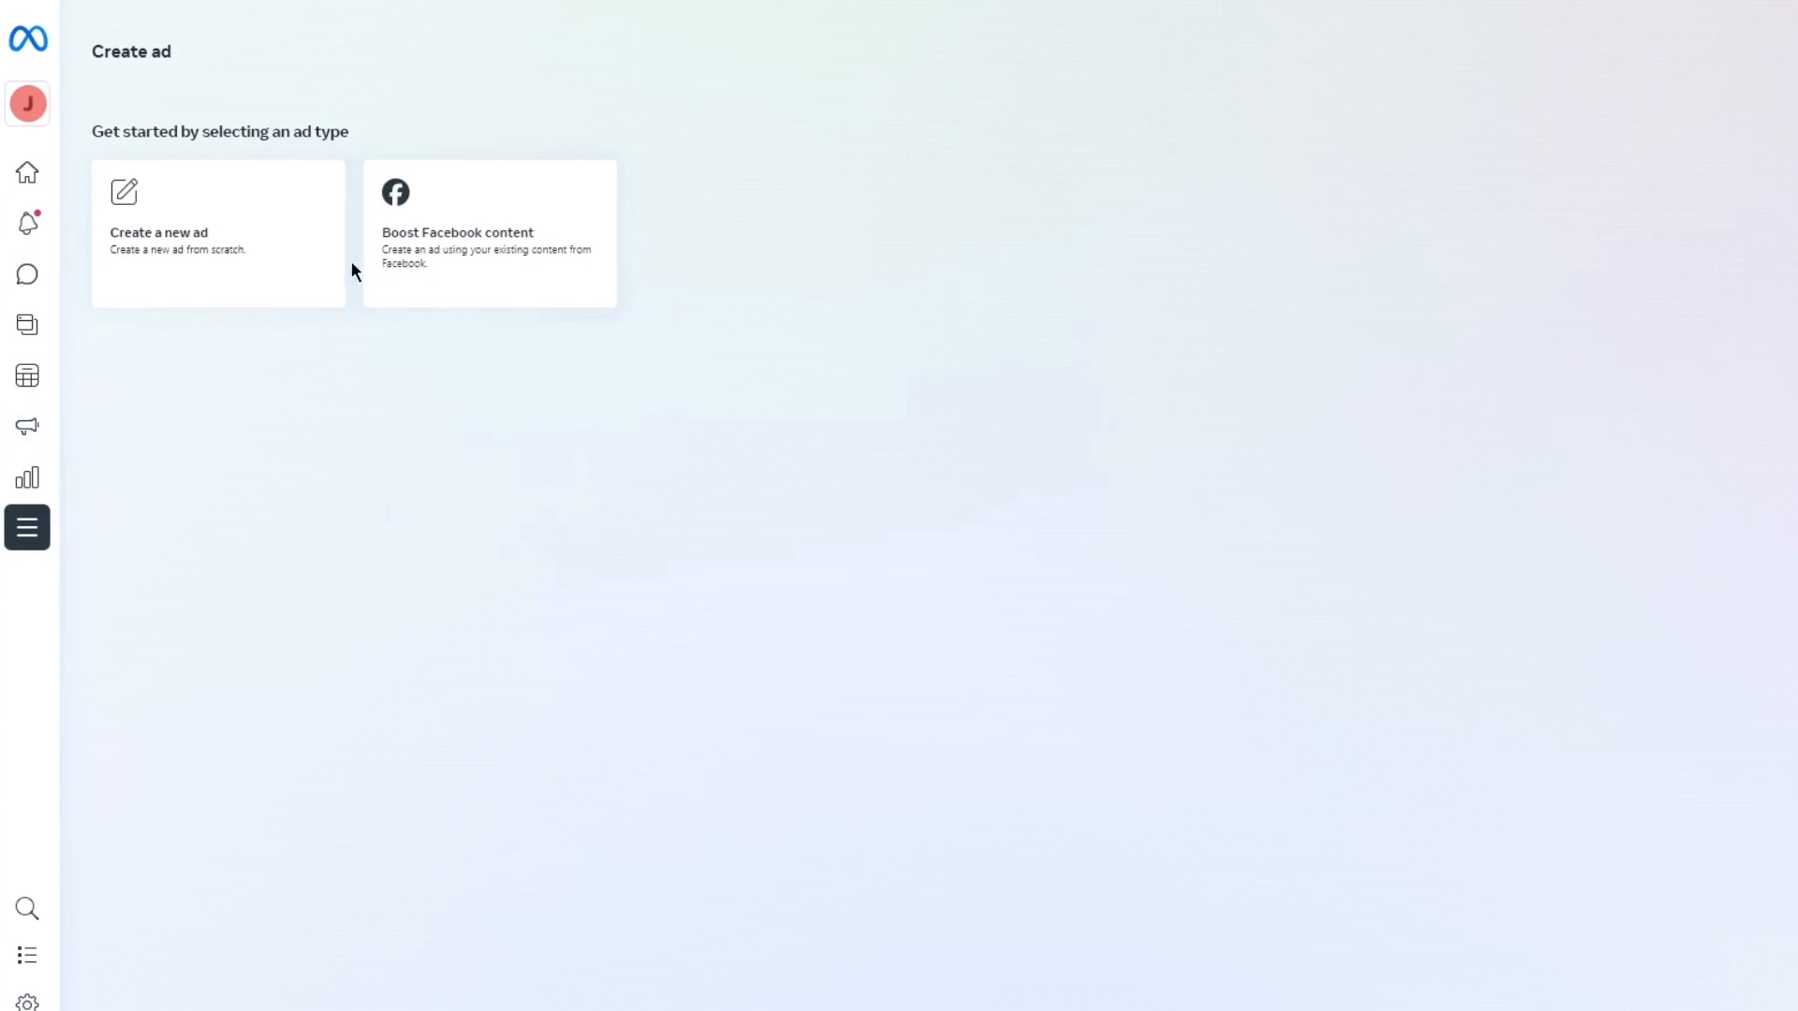
{"action": "left_click_drag", "start_coordinate": [201, 131], "coordinate": [348, 131]}
{"action": "left_click", "coordinate": [492, 255]}
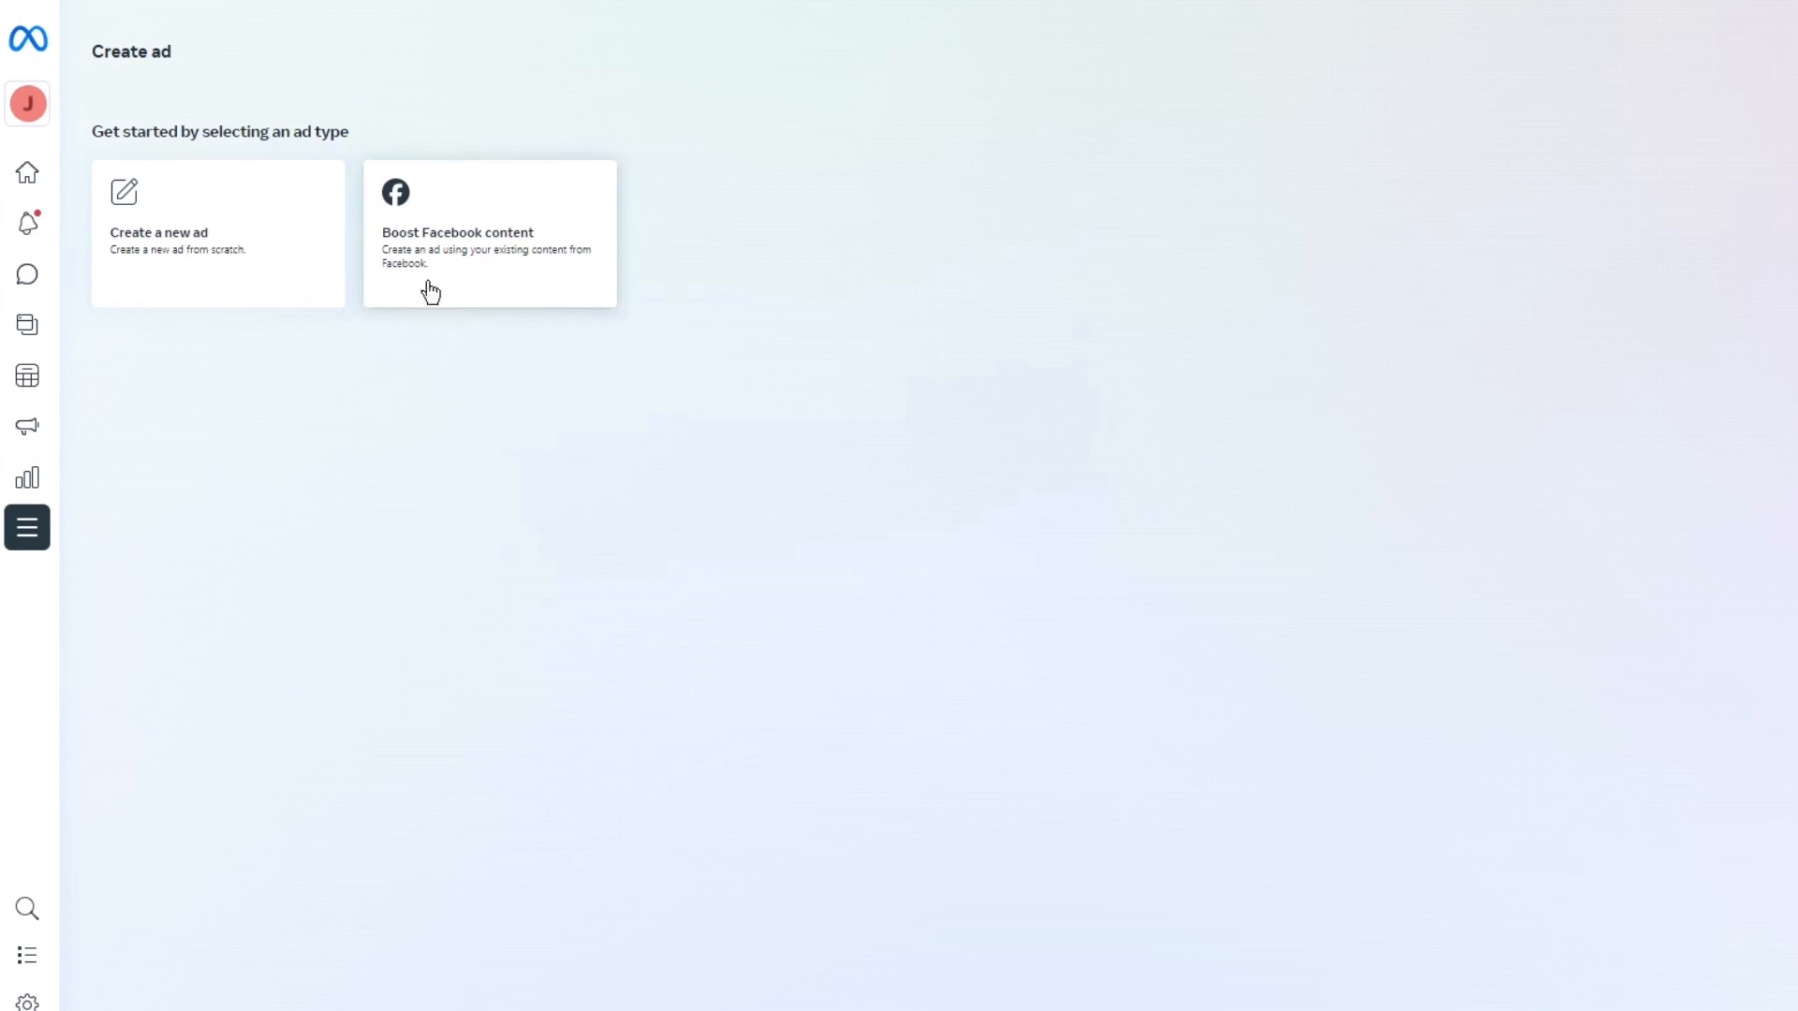
{"action": "left_click", "coordinate": [209, 273]}
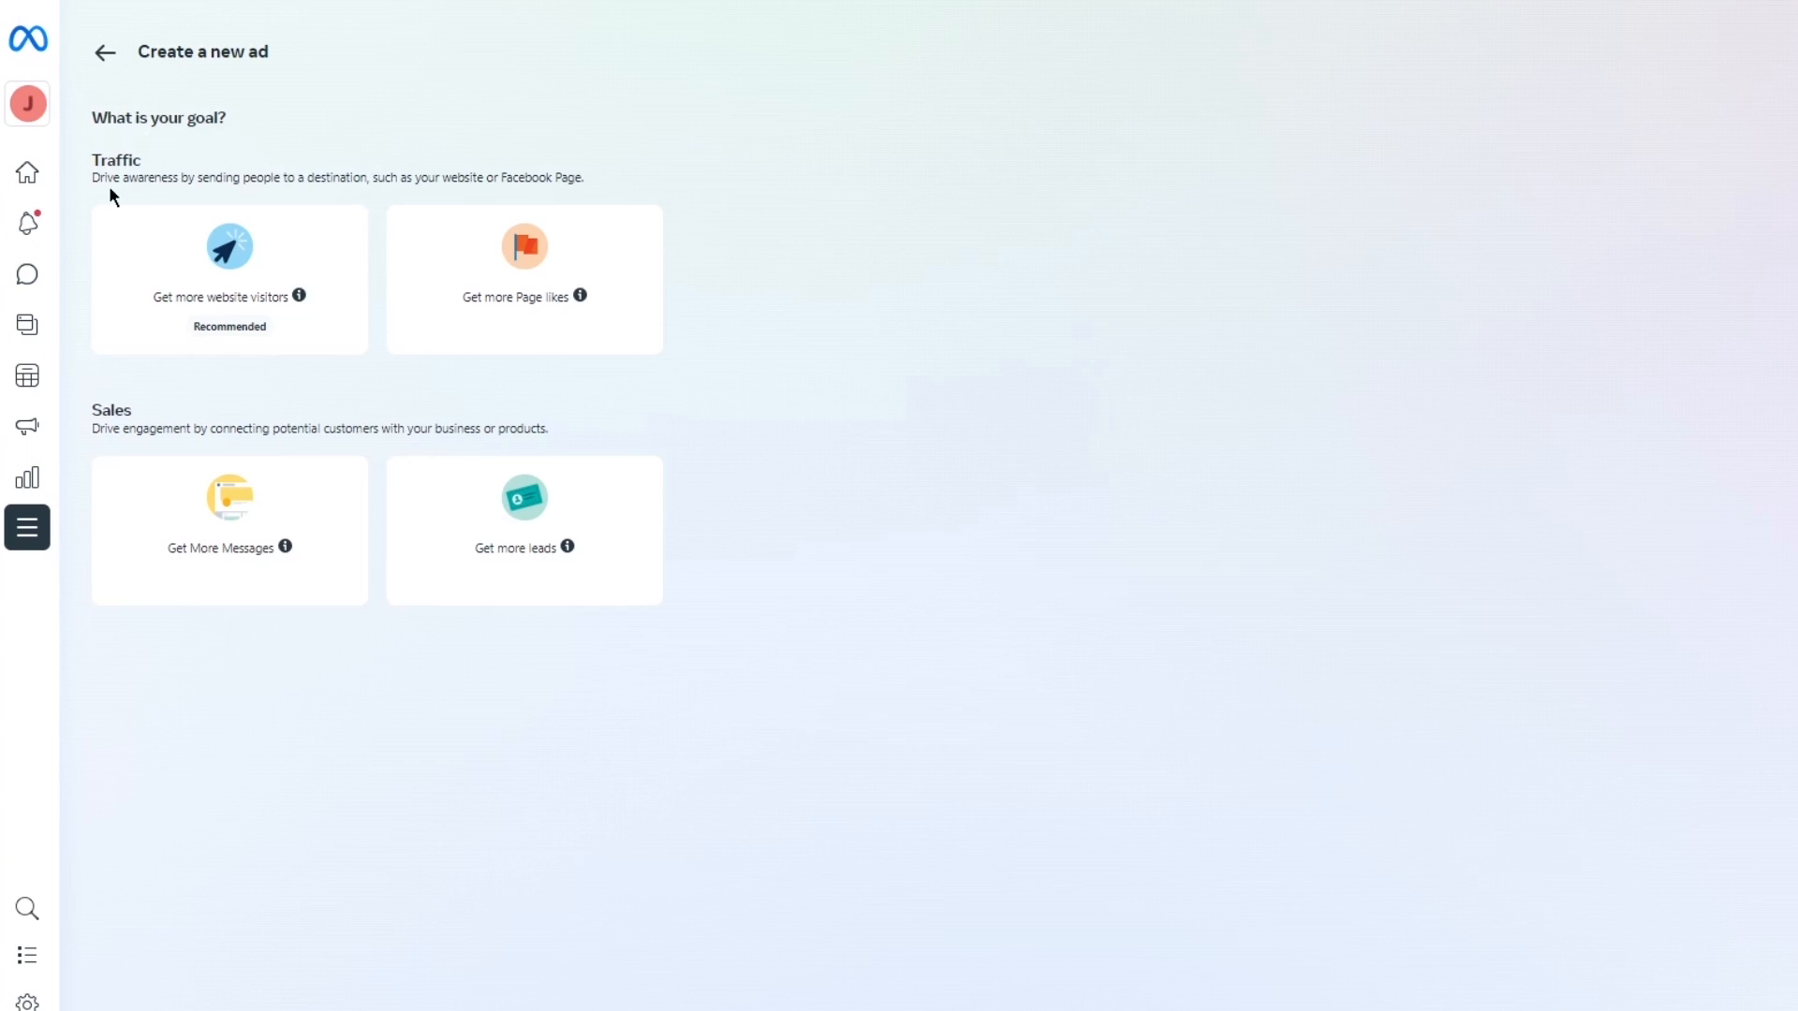
{"action": "left_click", "coordinate": [201, 237]}
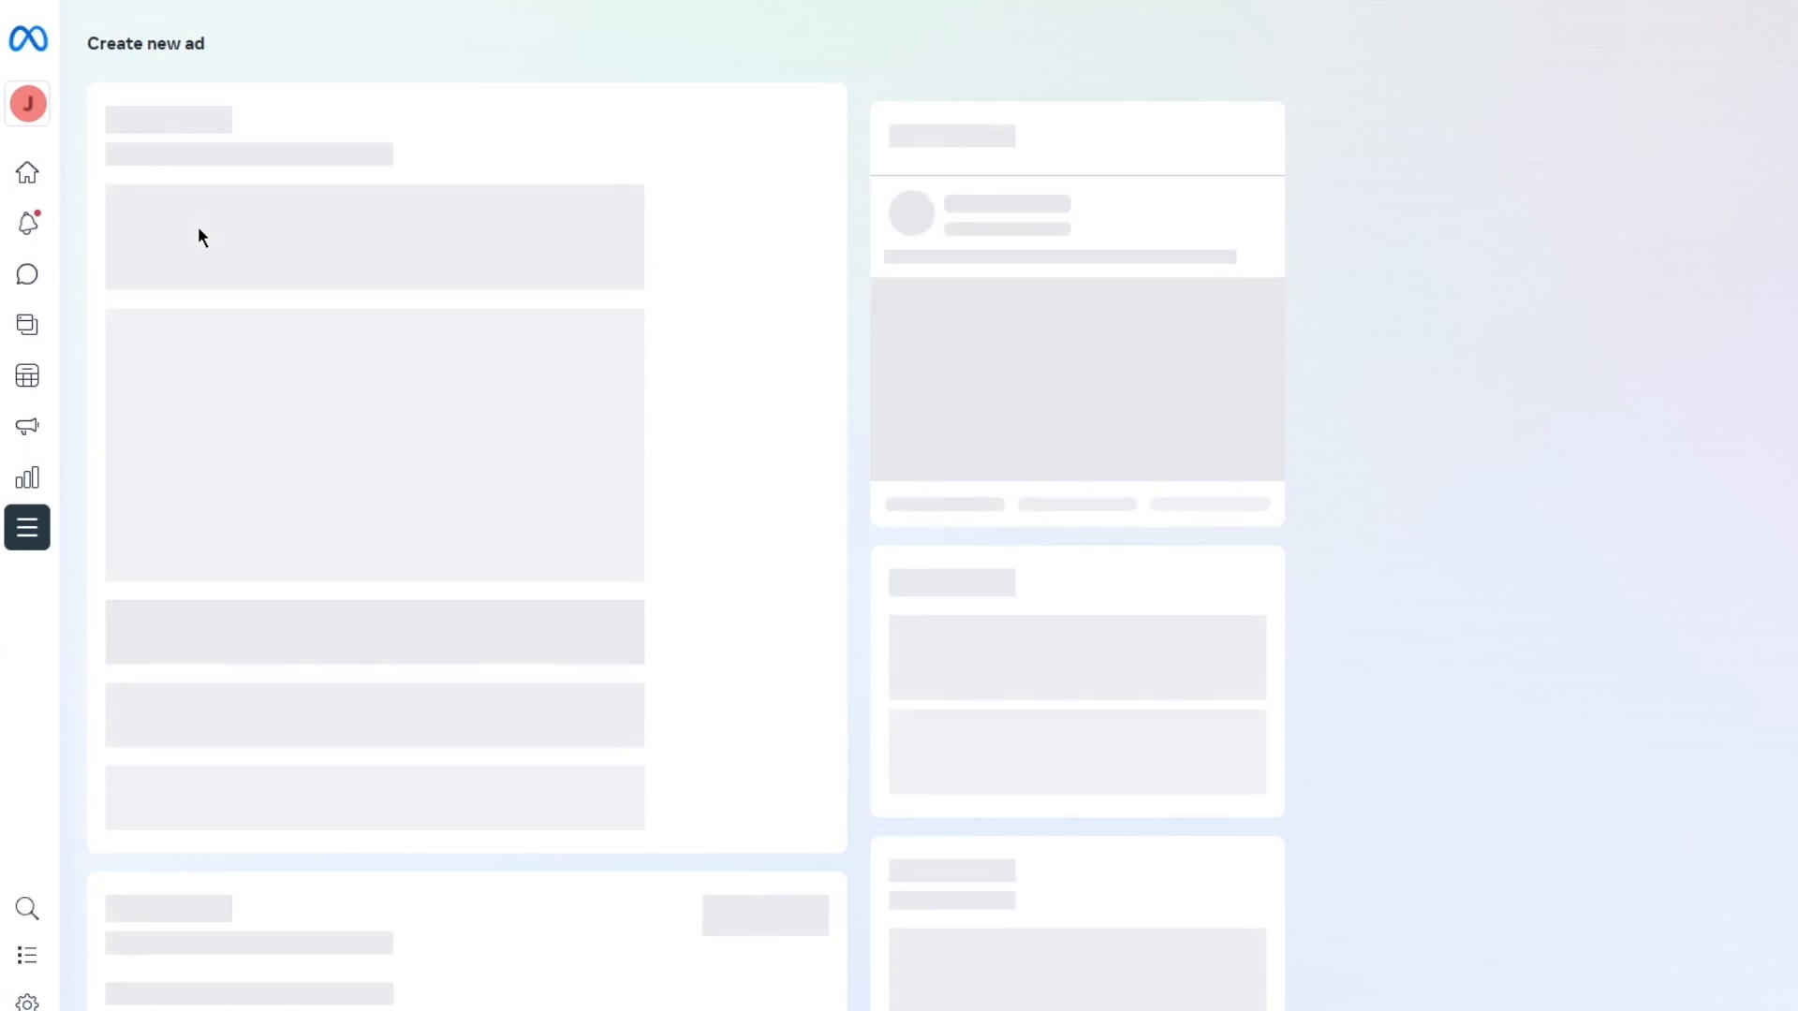
Review the new ad's goal, creative, duration, daily budget, placements, payment settings and preview.
{"action": "mouse_move", "coordinate": [359, 258]}
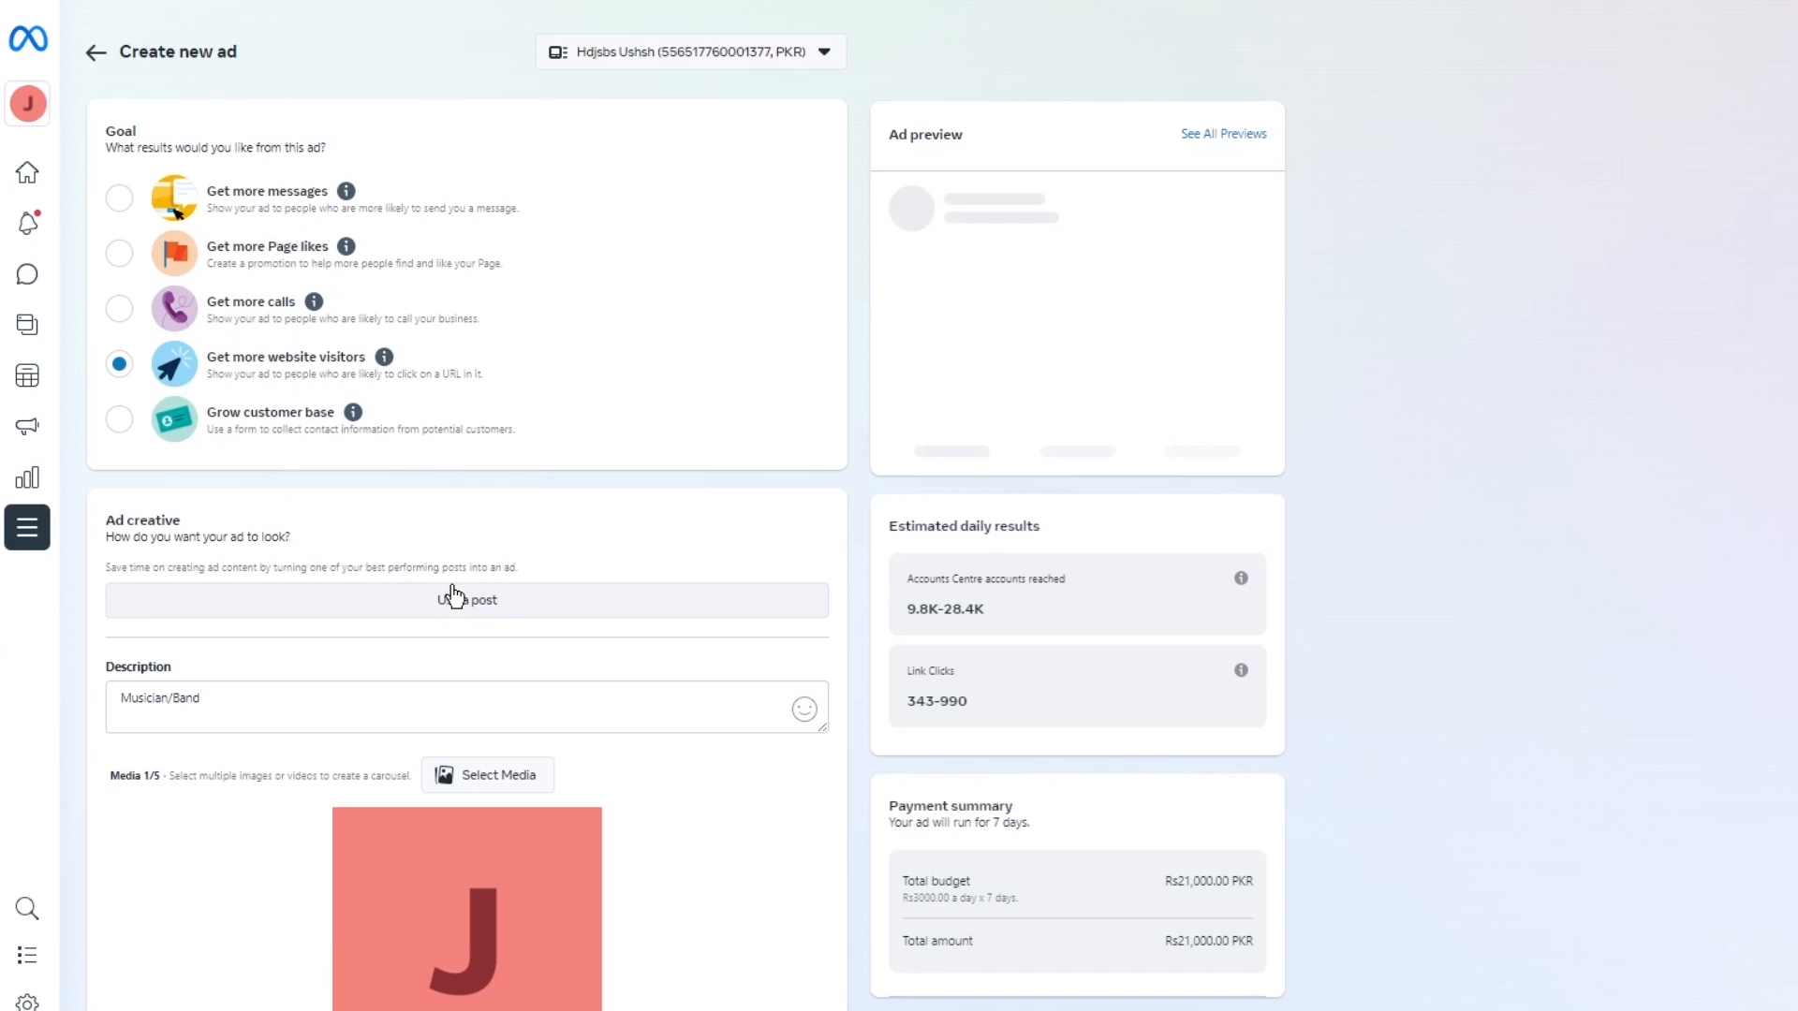
{"action": "scroll", "coordinate": [450, 590], "scroll_direction": "down", "scroll_amount": 3}
{"action": "scroll", "coordinate": [477, 449], "scroll_direction": "down", "scroll_amount": 4}
{"action": "scroll", "coordinate": [457, 517], "scroll_direction": "down", "scroll_amount": 15}
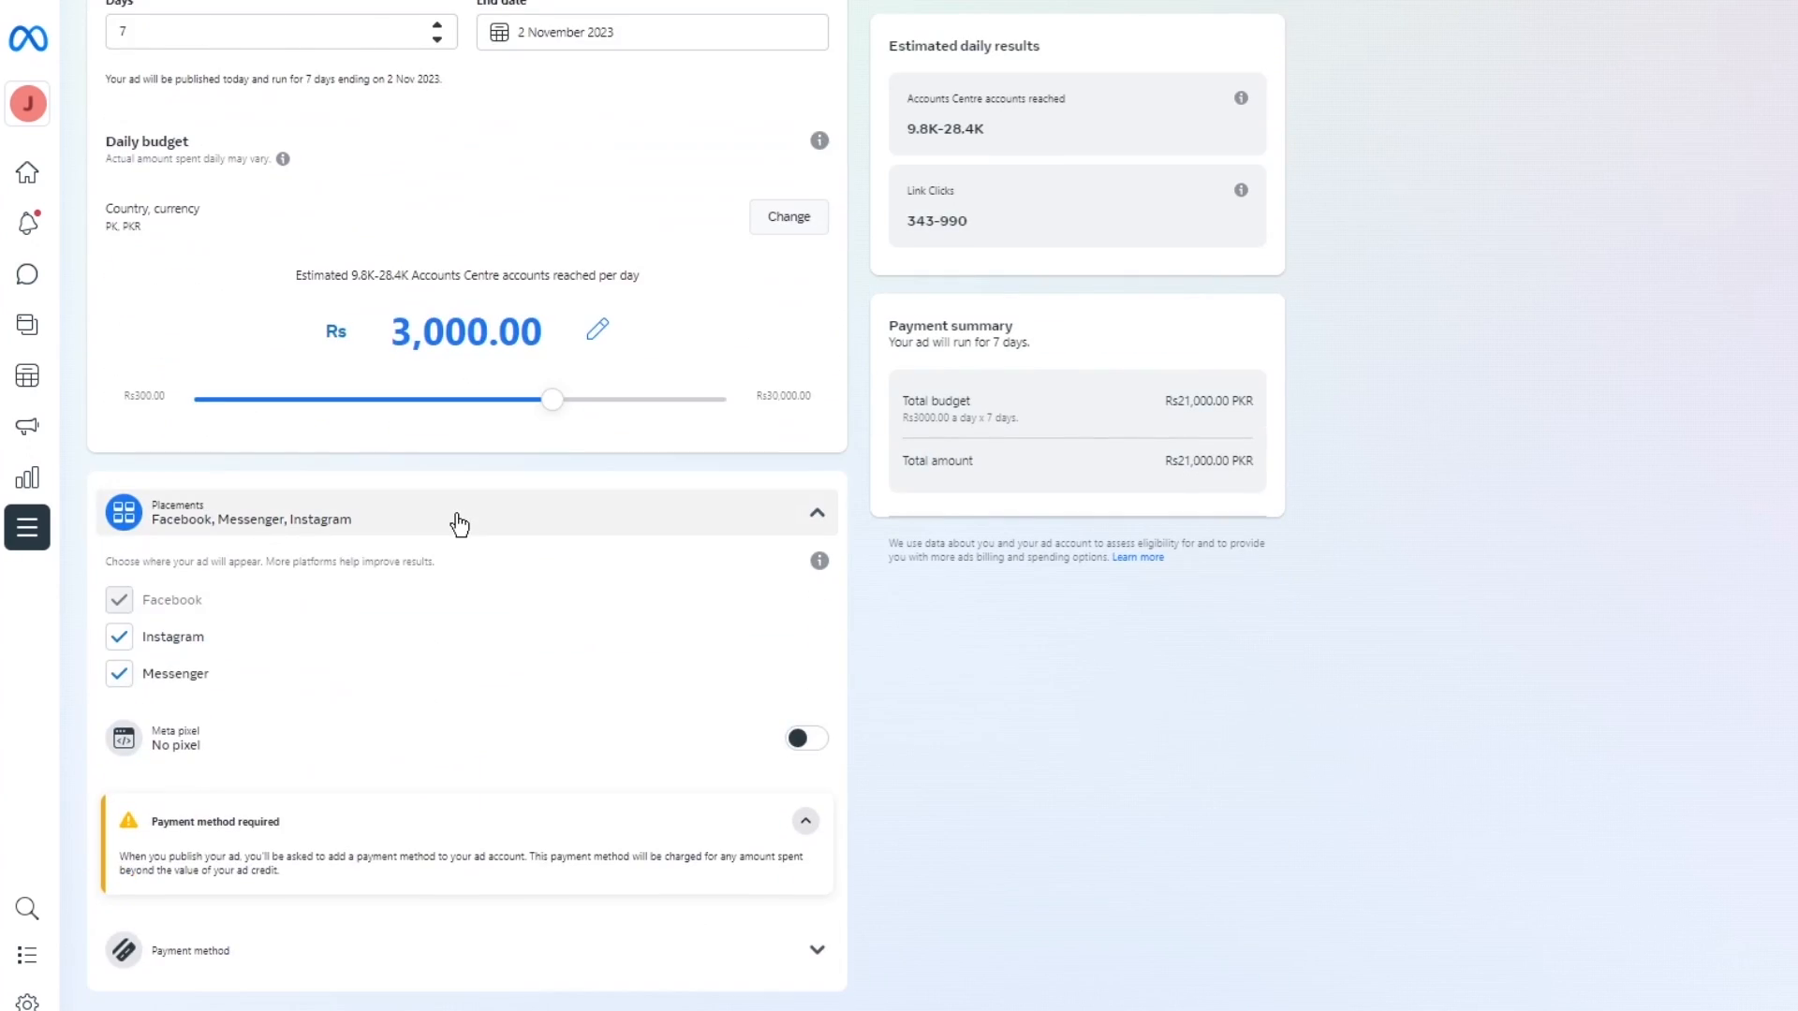
{"action": "scroll", "coordinate": [802, 510], "scroll_direction": "up", "scroll_amount": 18}
{"action": "scroll", "coordinate": [802, 515], "scroll_direction": "up", "scroll_amount": 4}
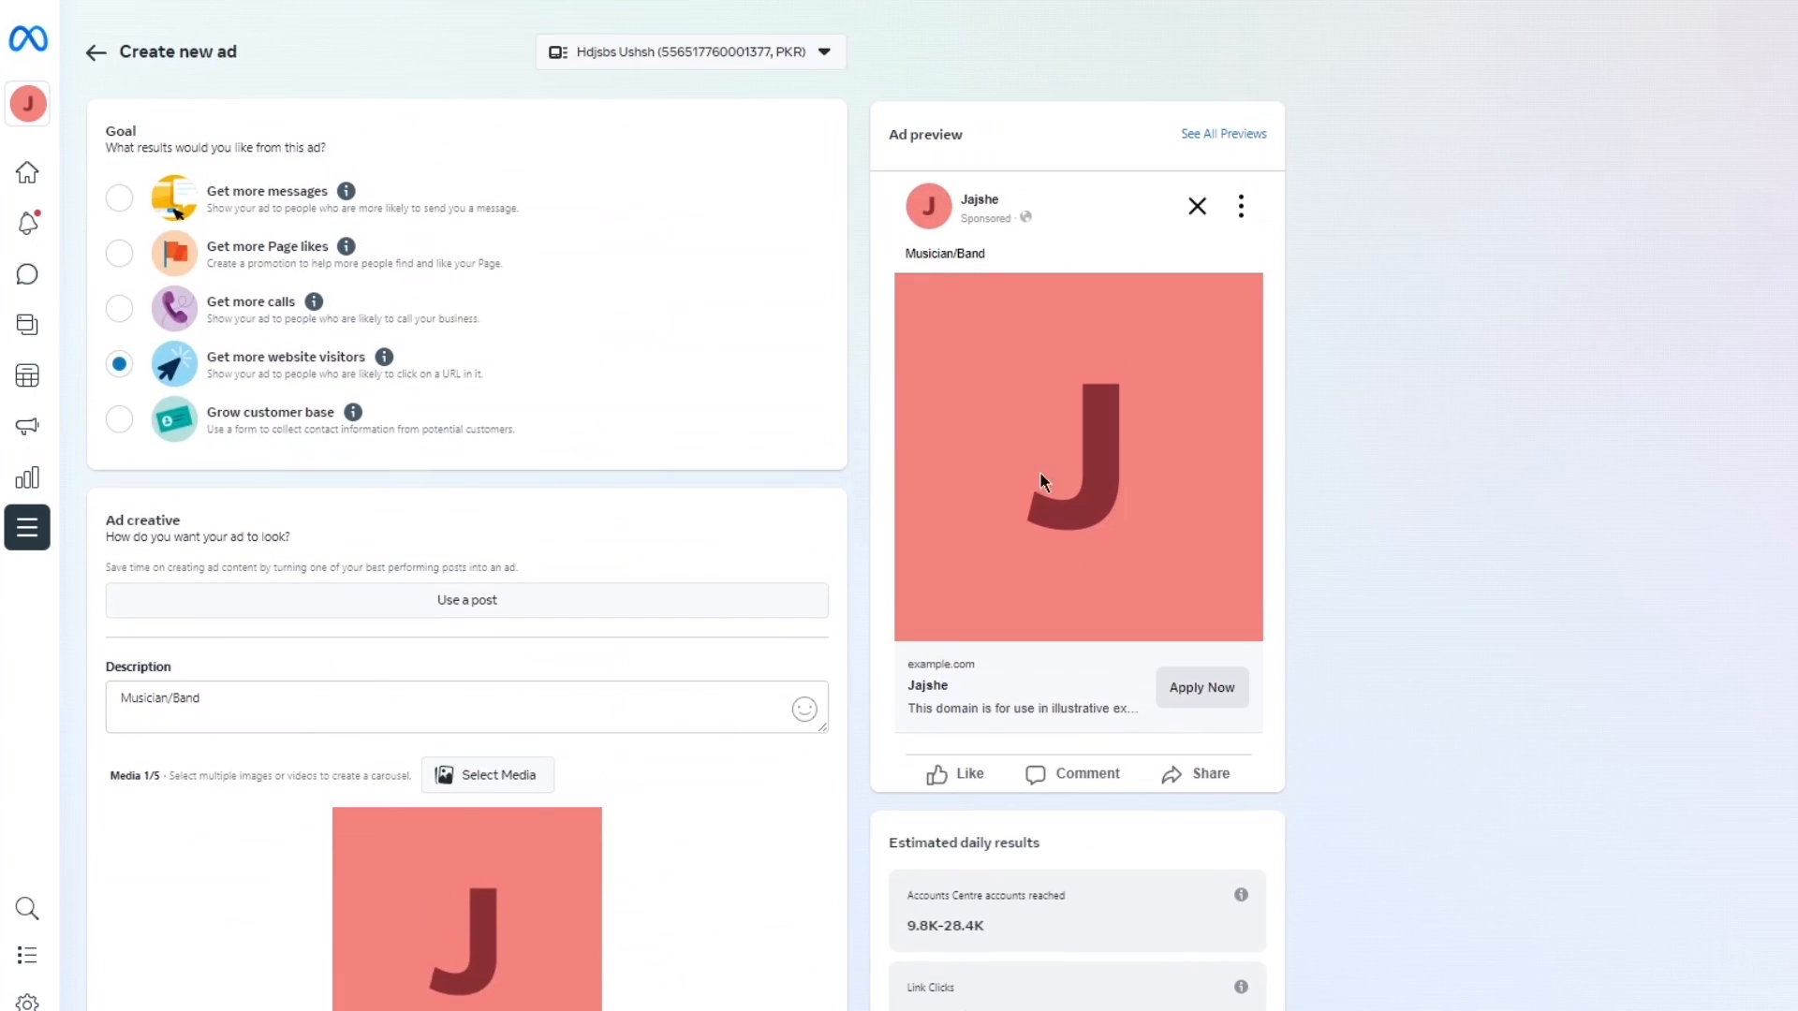